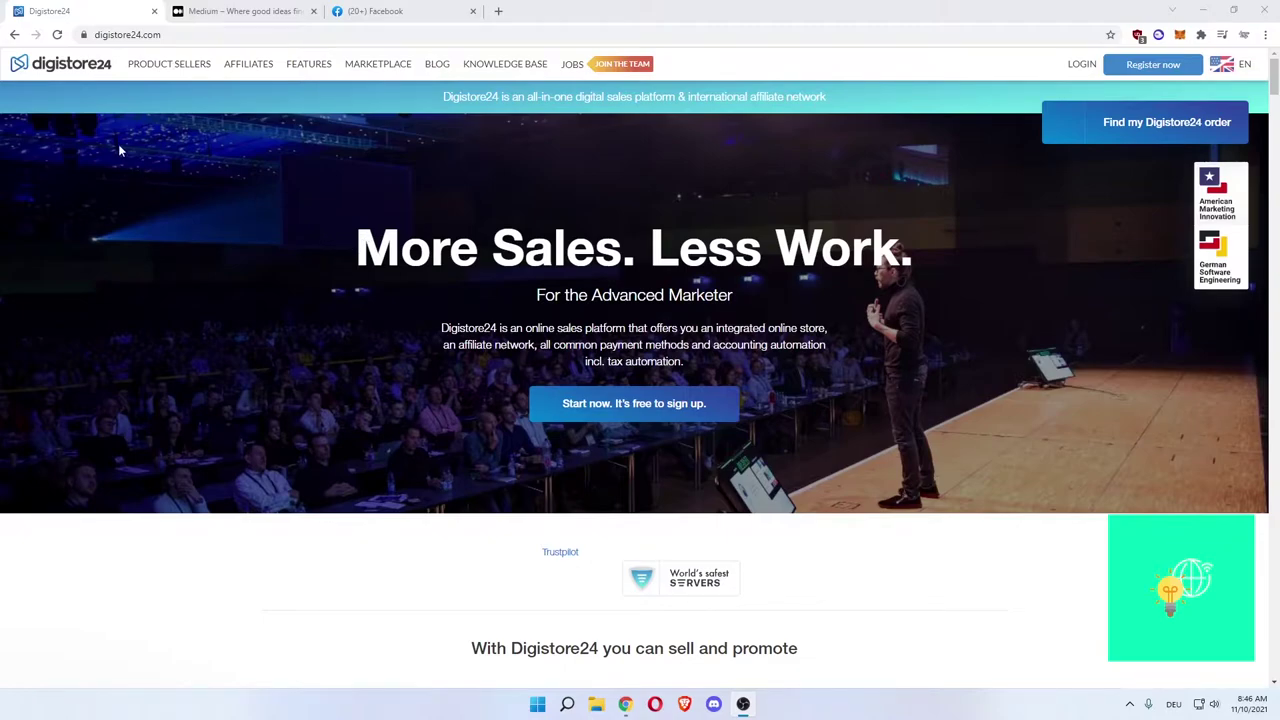
Open the Digistore24 marketplace and browse its 441 listed digital products
click(215, 12)
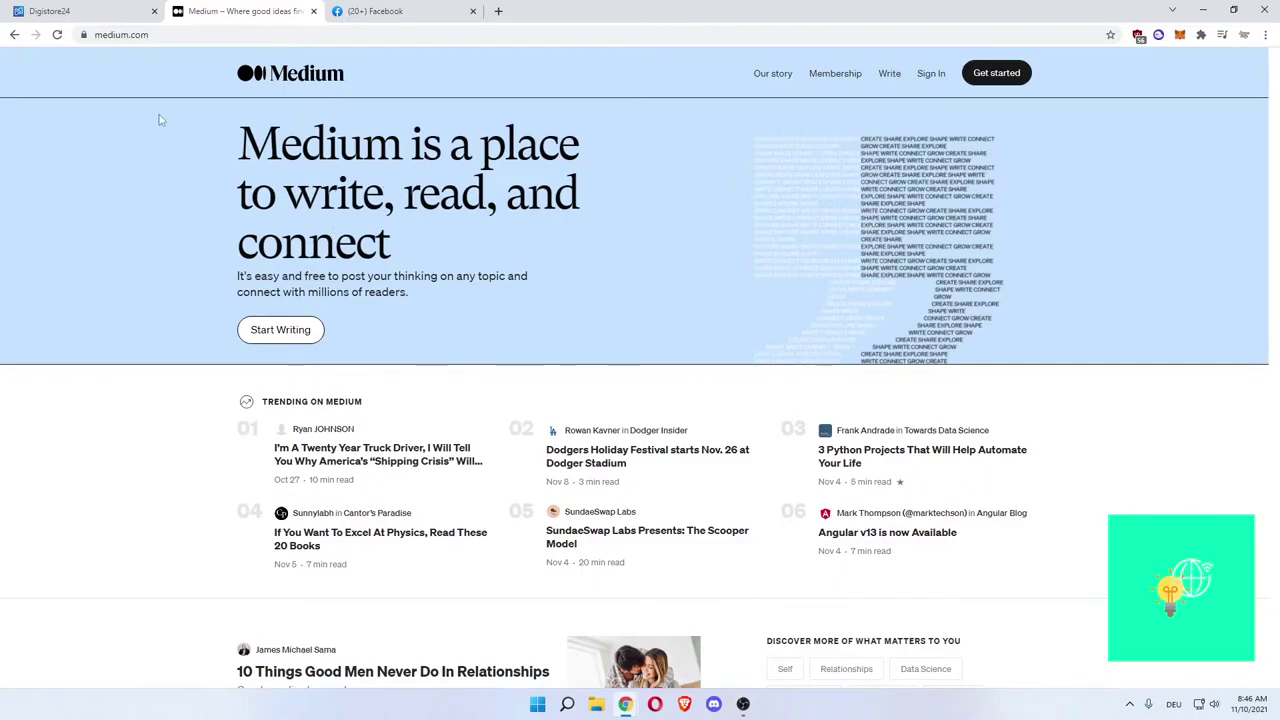
click(106, 7)
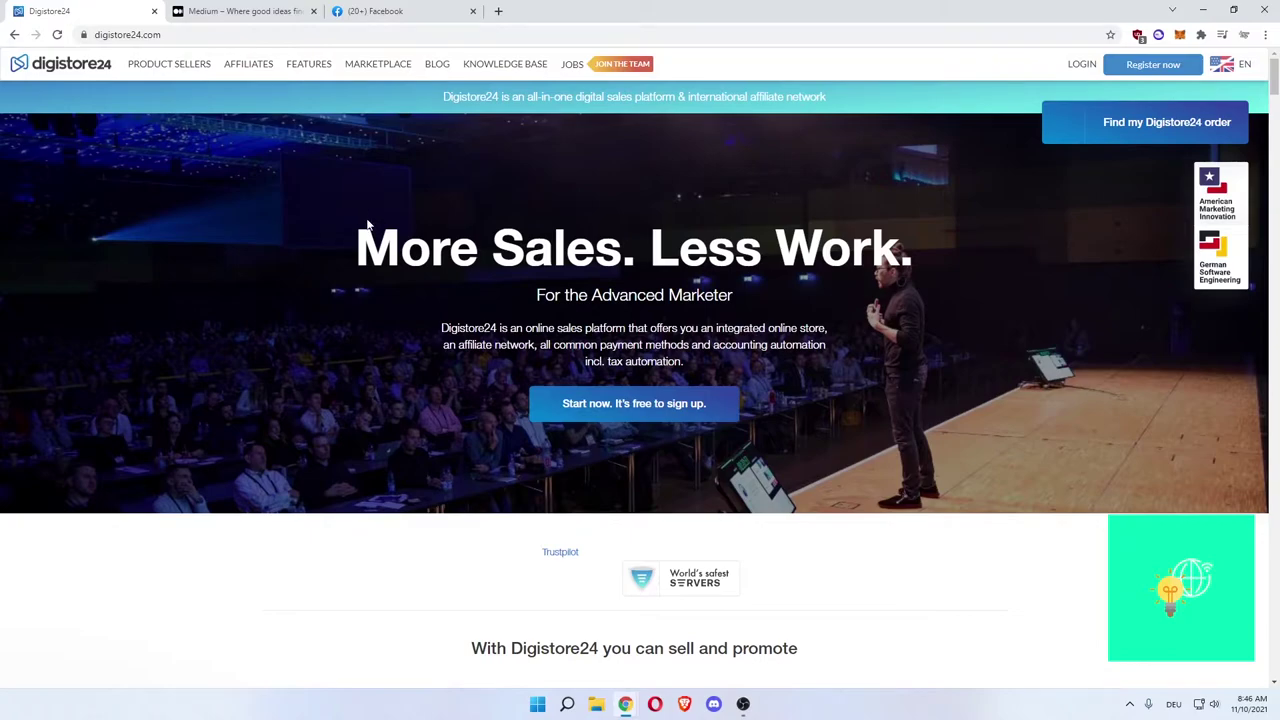
click(380, 65)
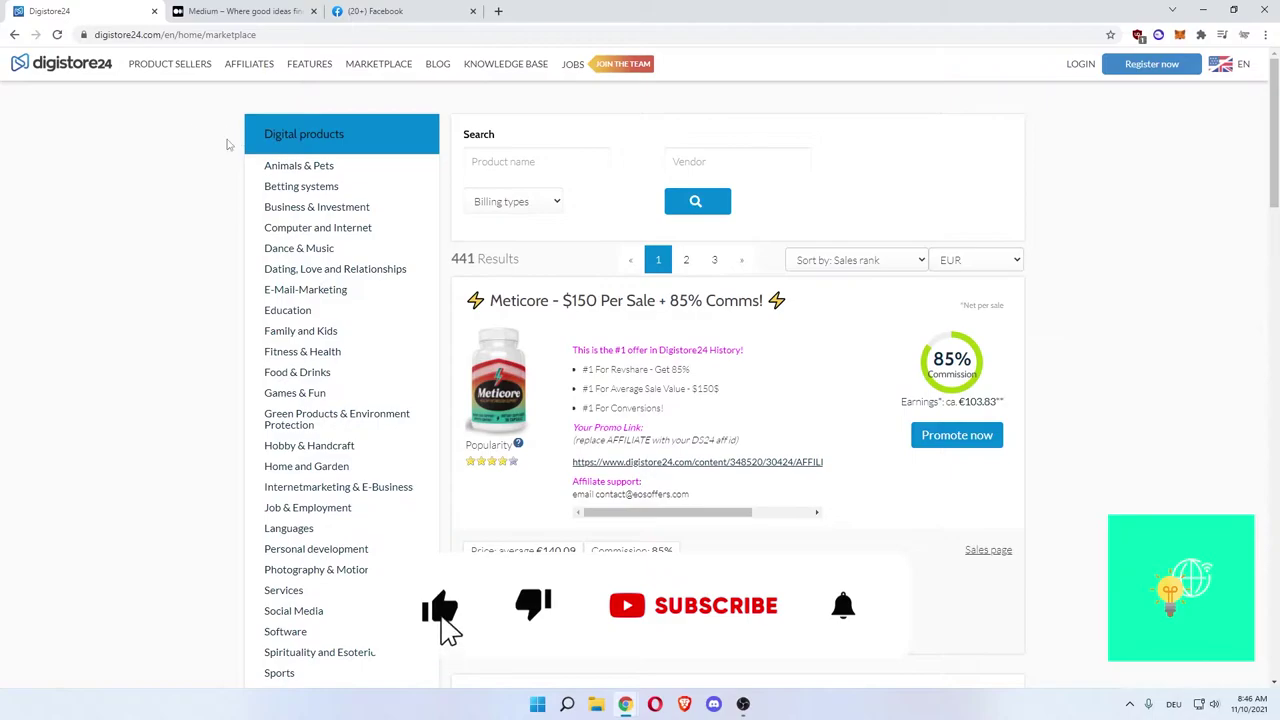
scroll(215, 170, down, 1)
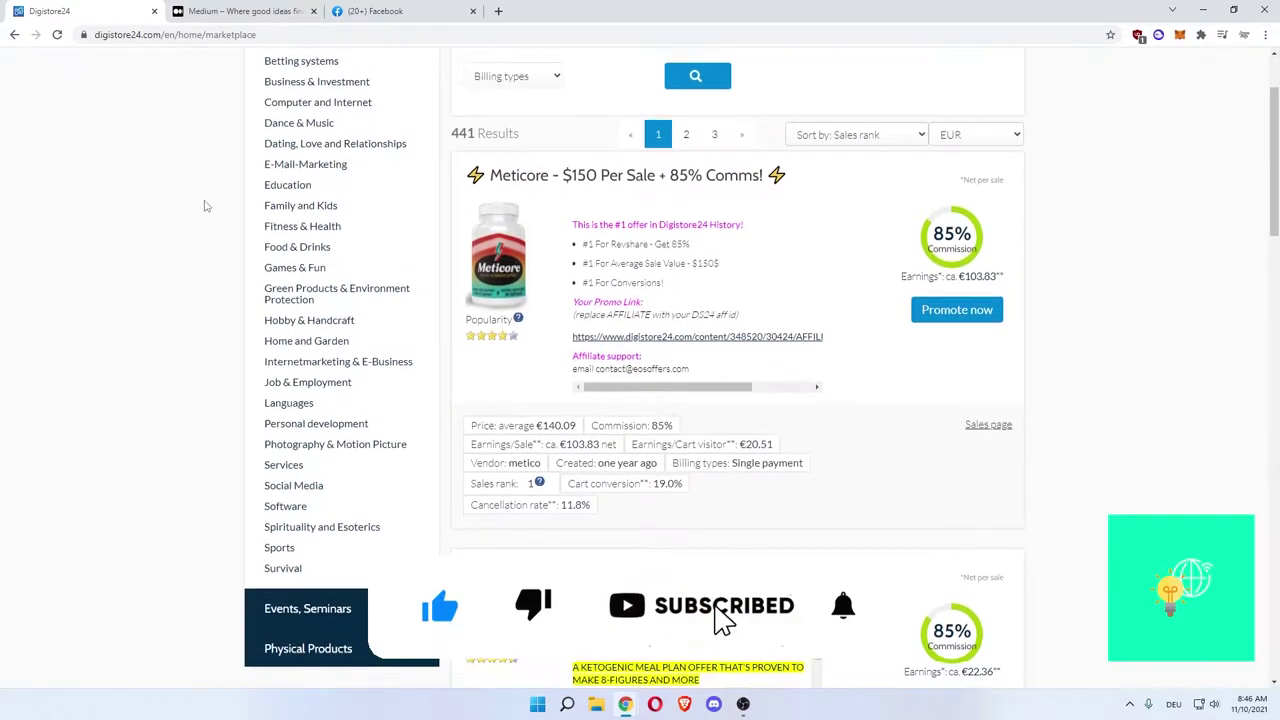
scroll(205, 205, up, 1)
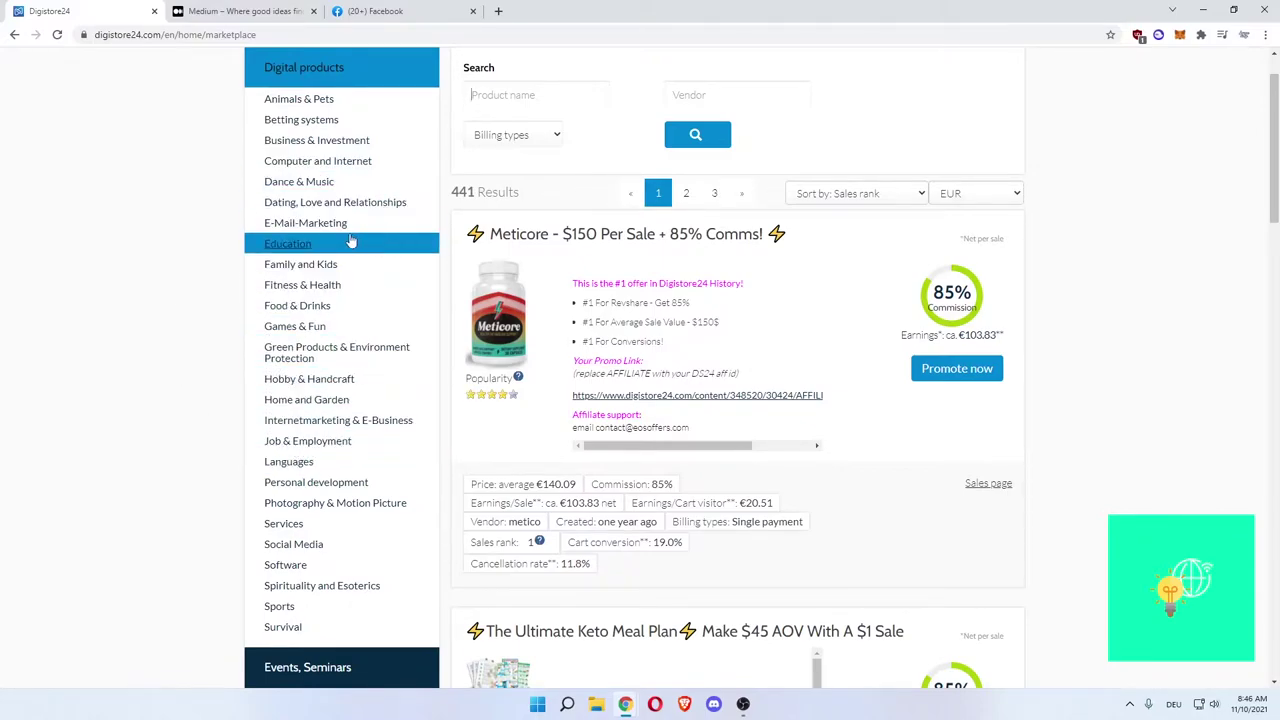
scroll(115, 250, up, 1)
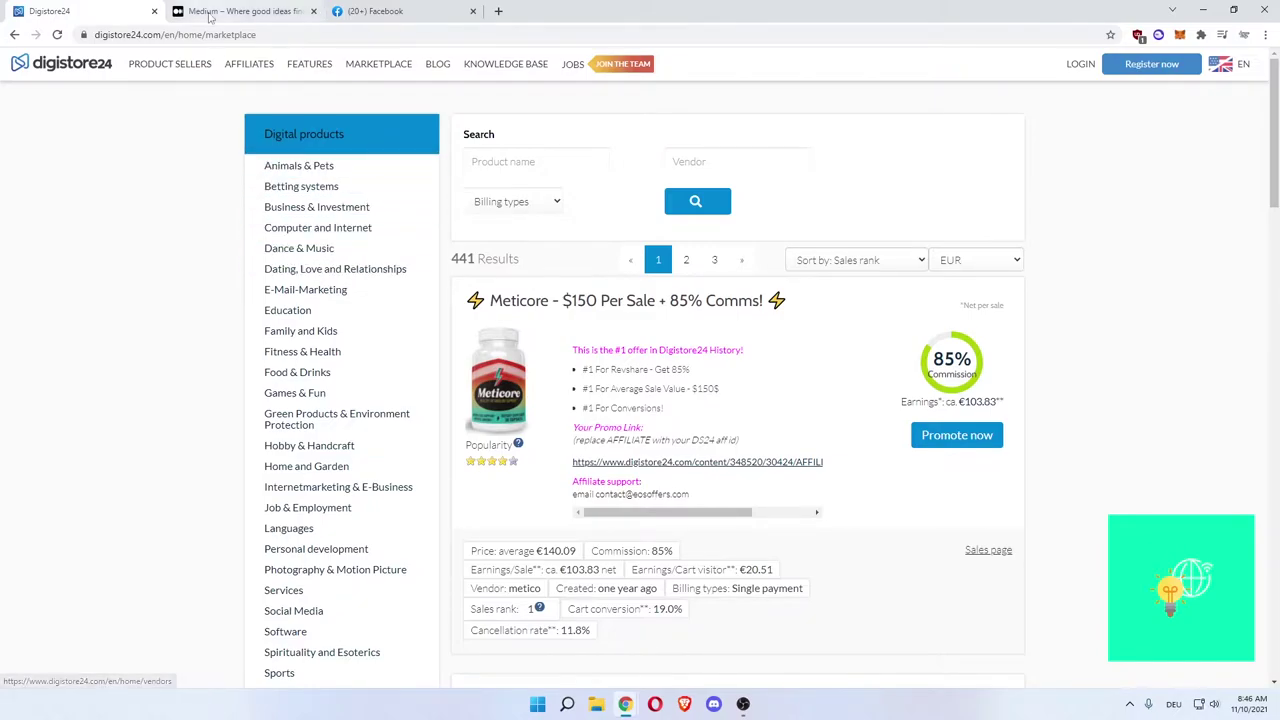
click(240, 11)
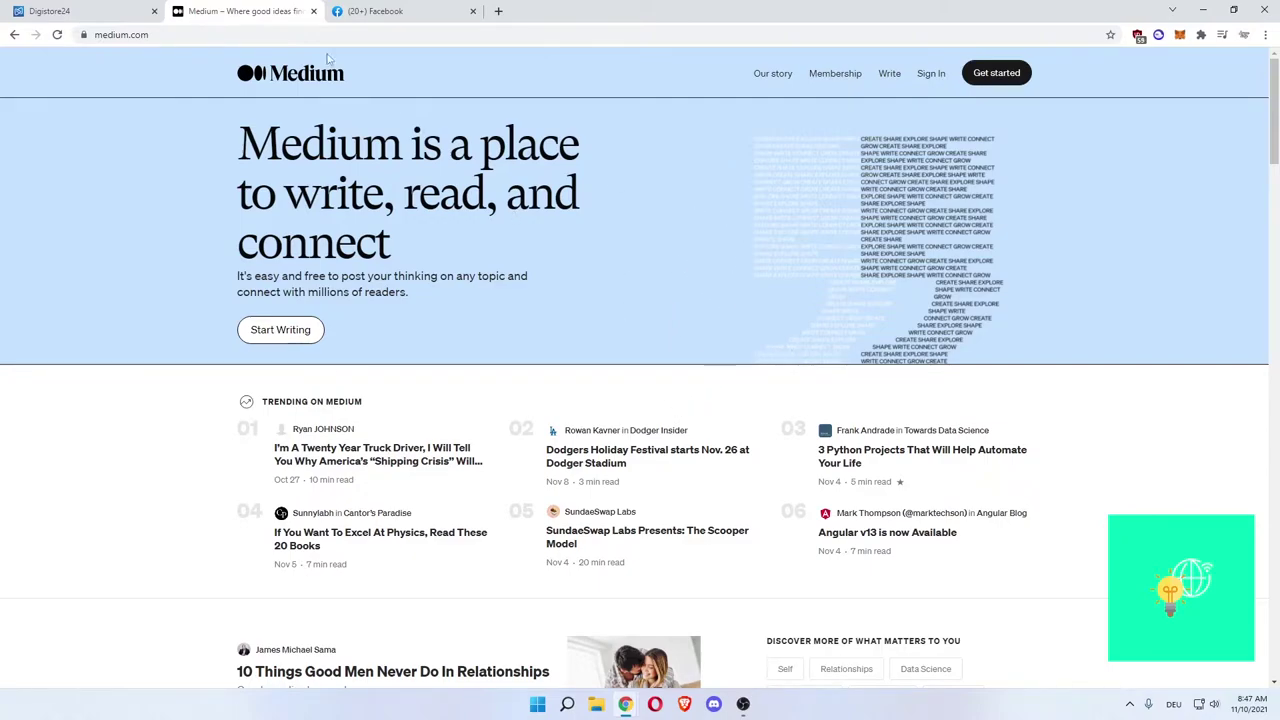
key(ctrl+shift+Tab)
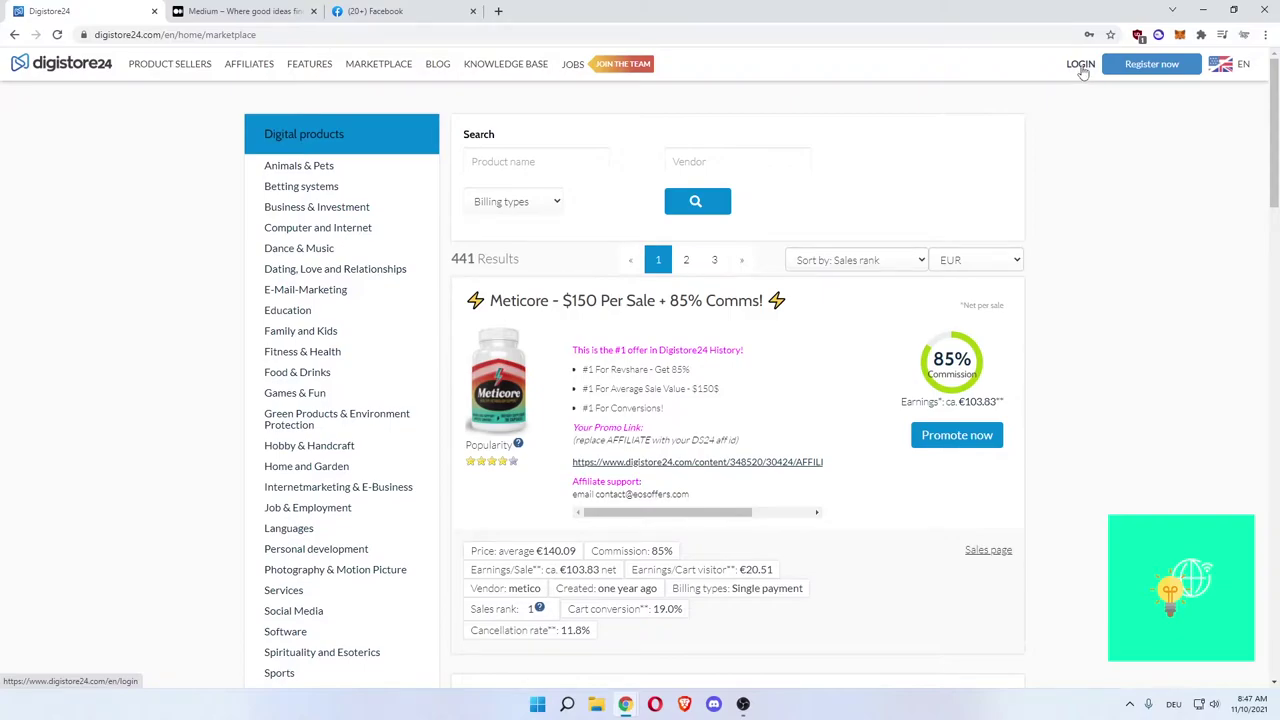
Log in to the Digistore24 affiliate dashboard
click(1082, 66)
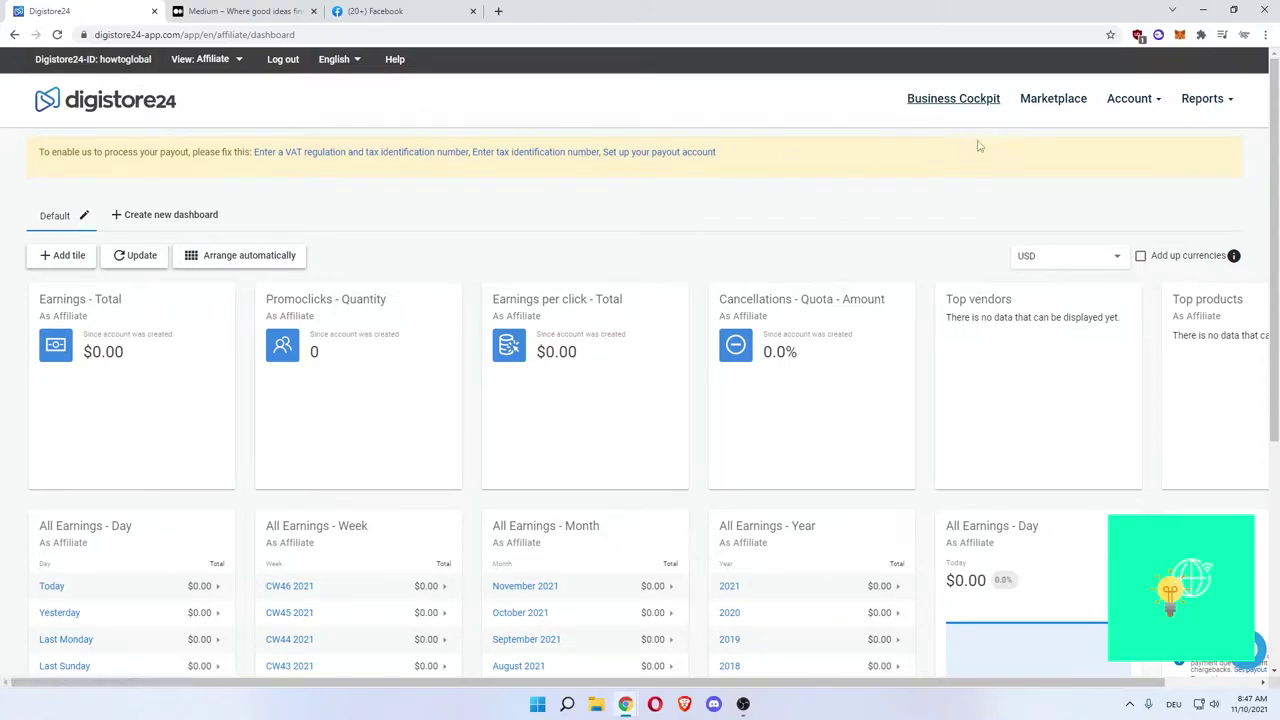
Open the affiliate marketplace and filter it to the Business & Investment category (54 results)
click(1053, 110)
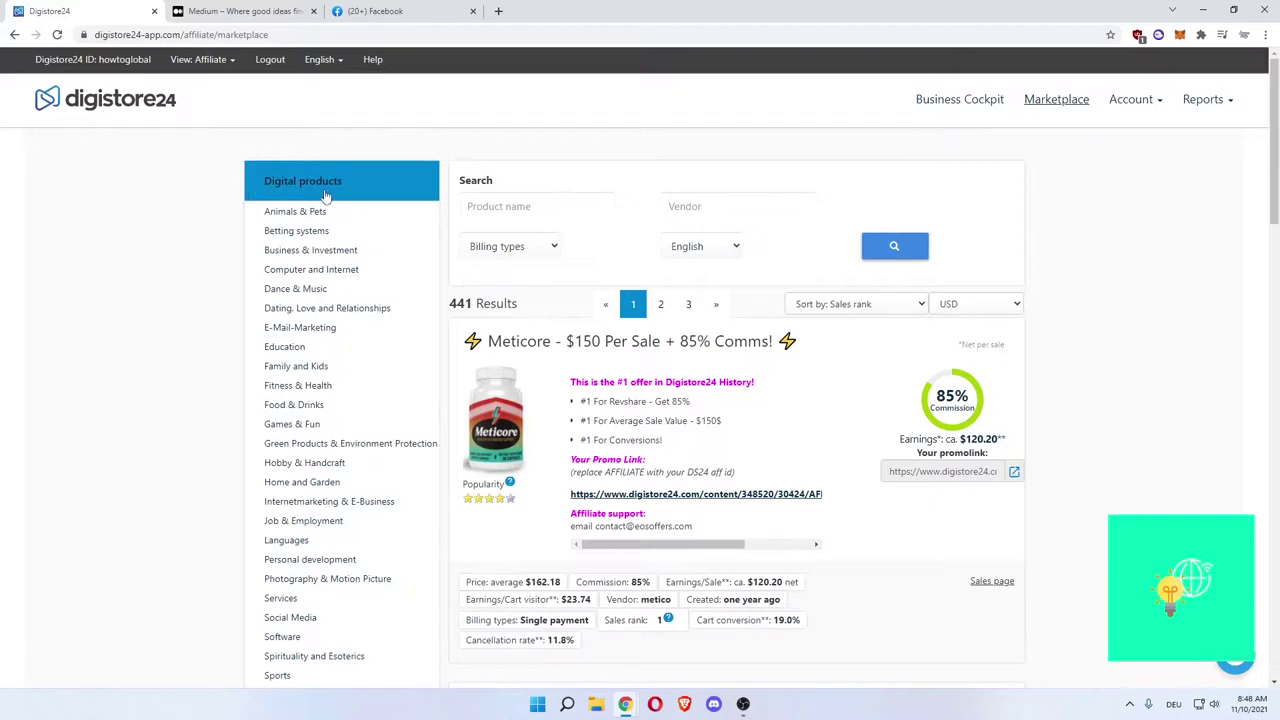
scroll(156, 239, down, 1)
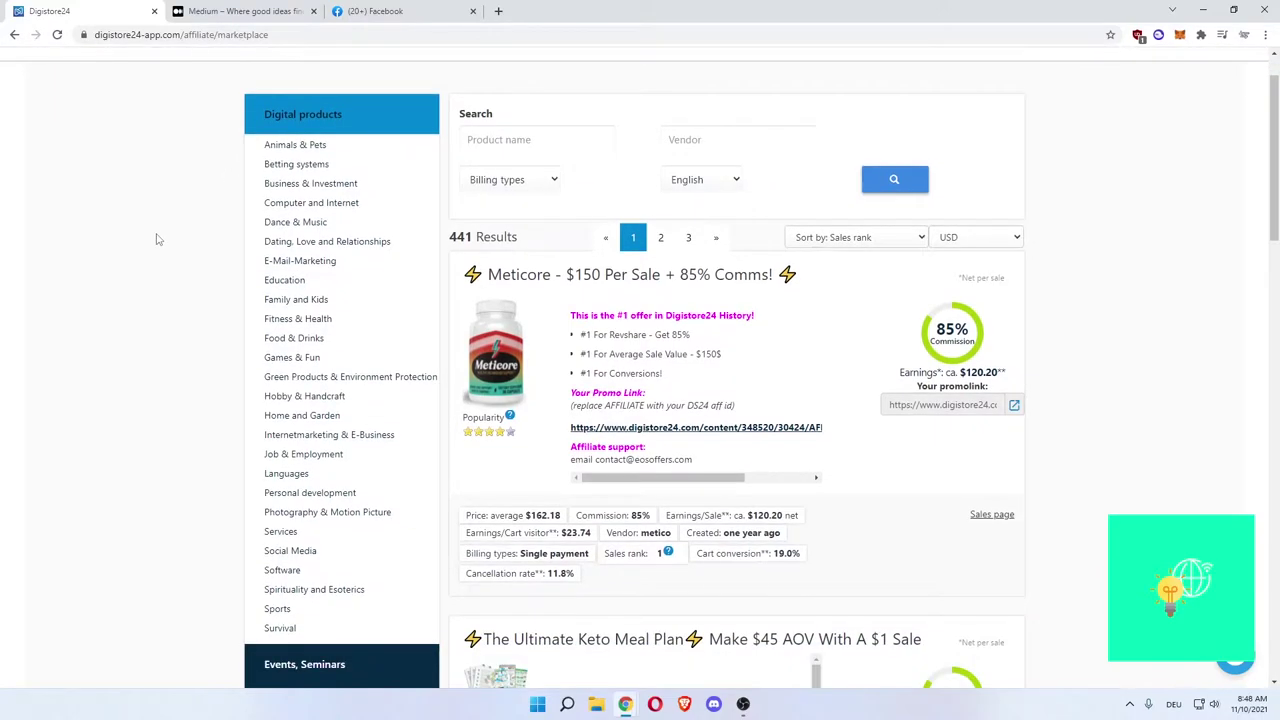
scroll(156, 239, down, 2)
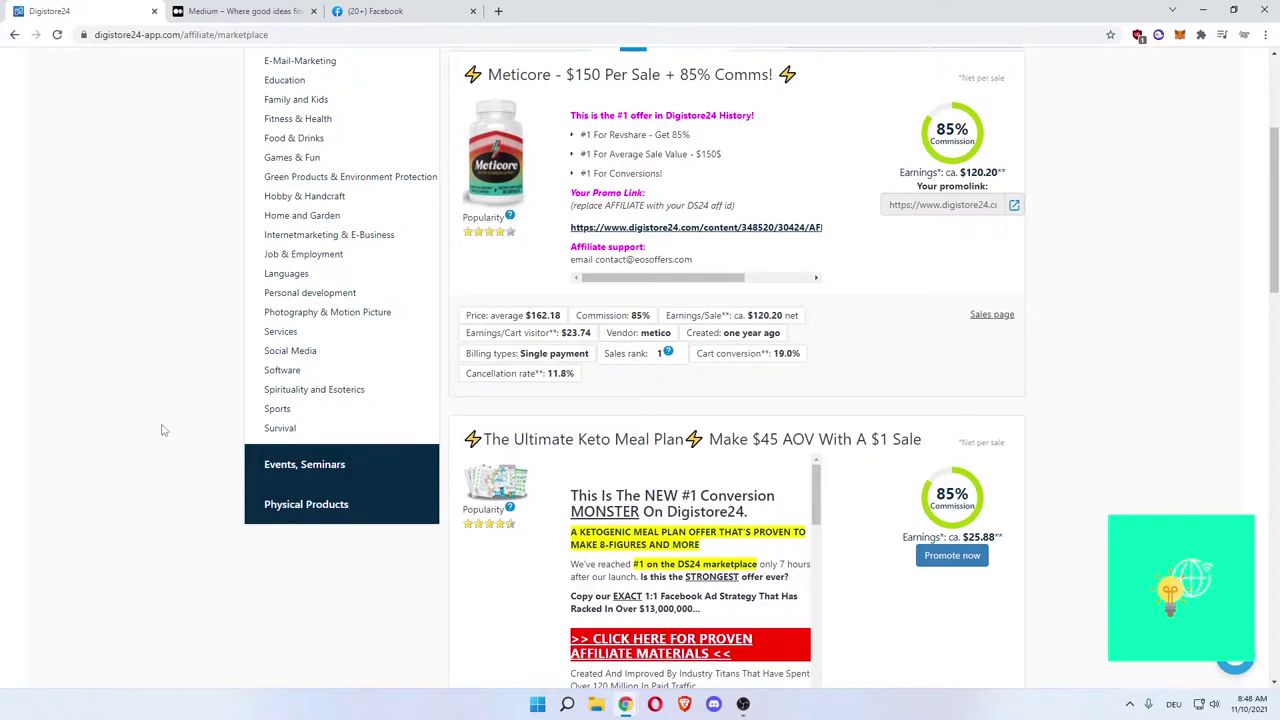
click(302, 503)
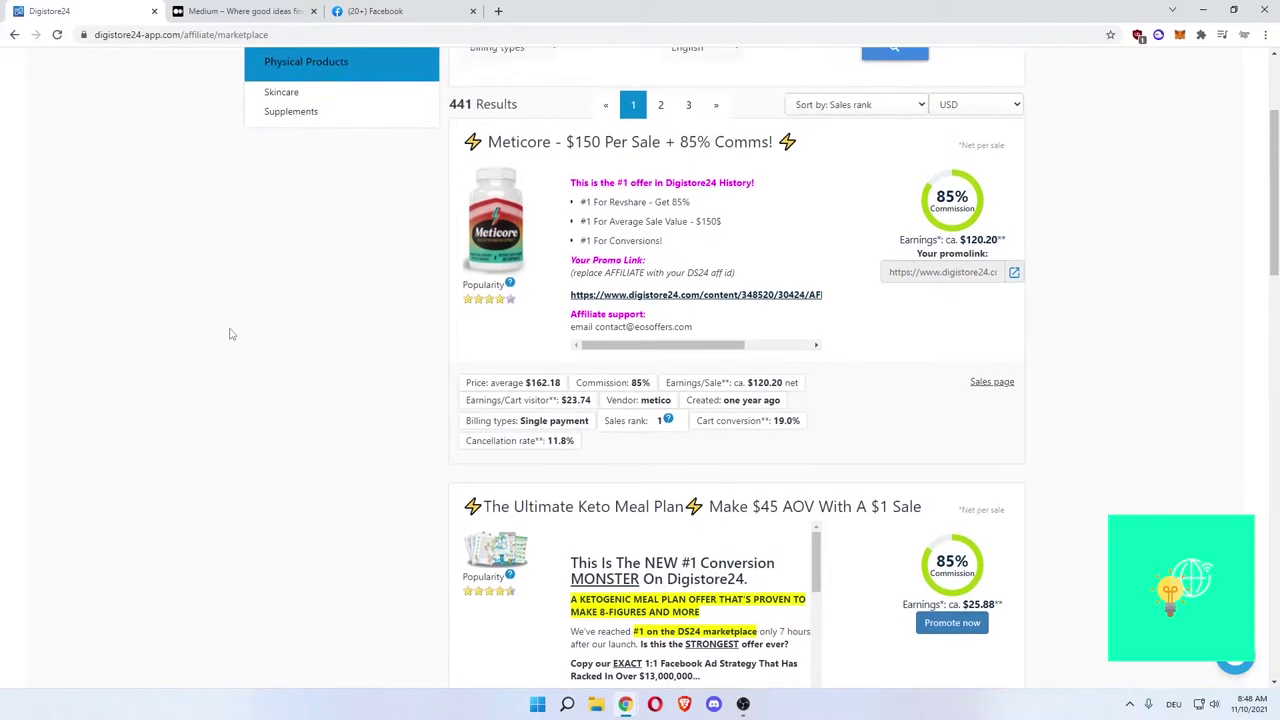
scroll(217, 338, up, 2)
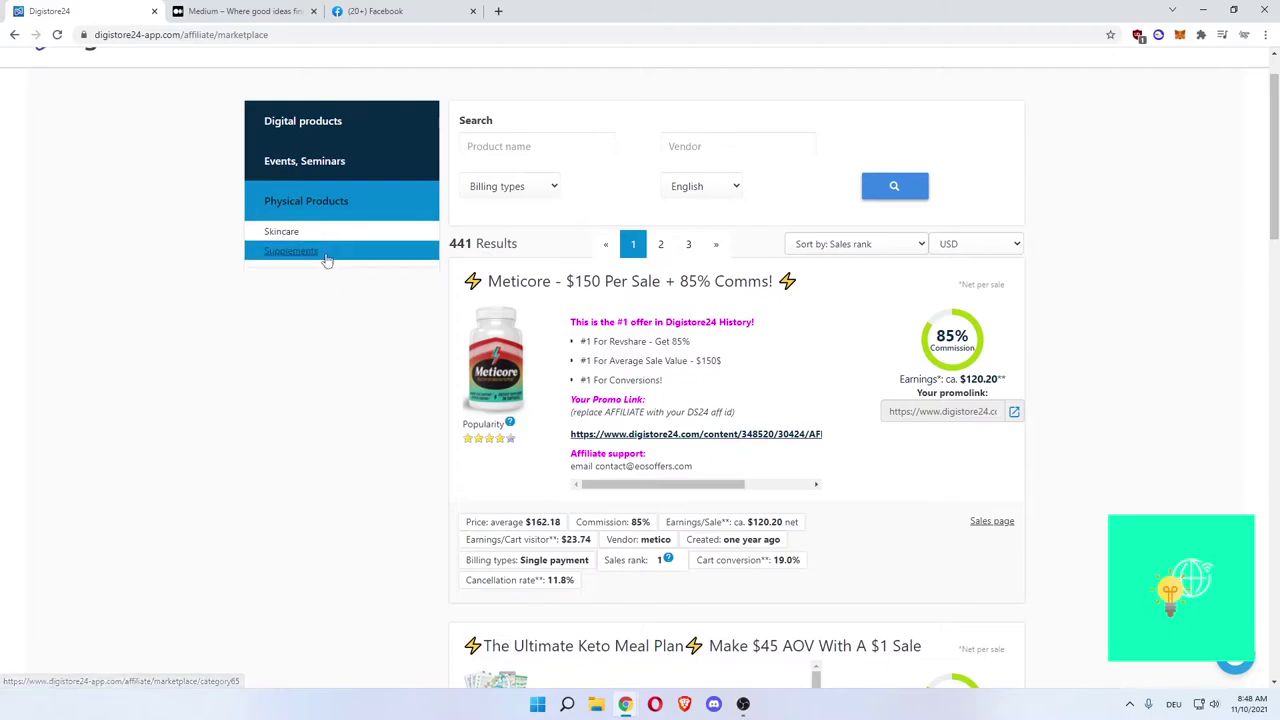
click(300, 162)
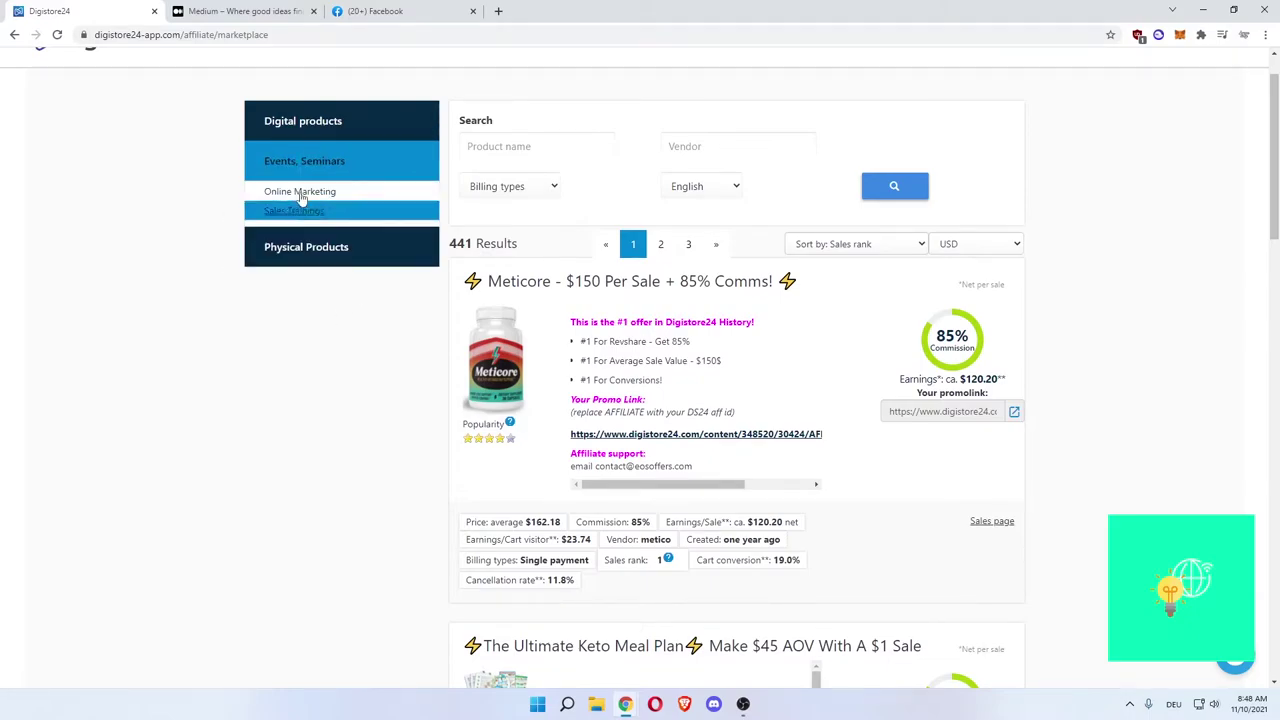
click(341, 133)
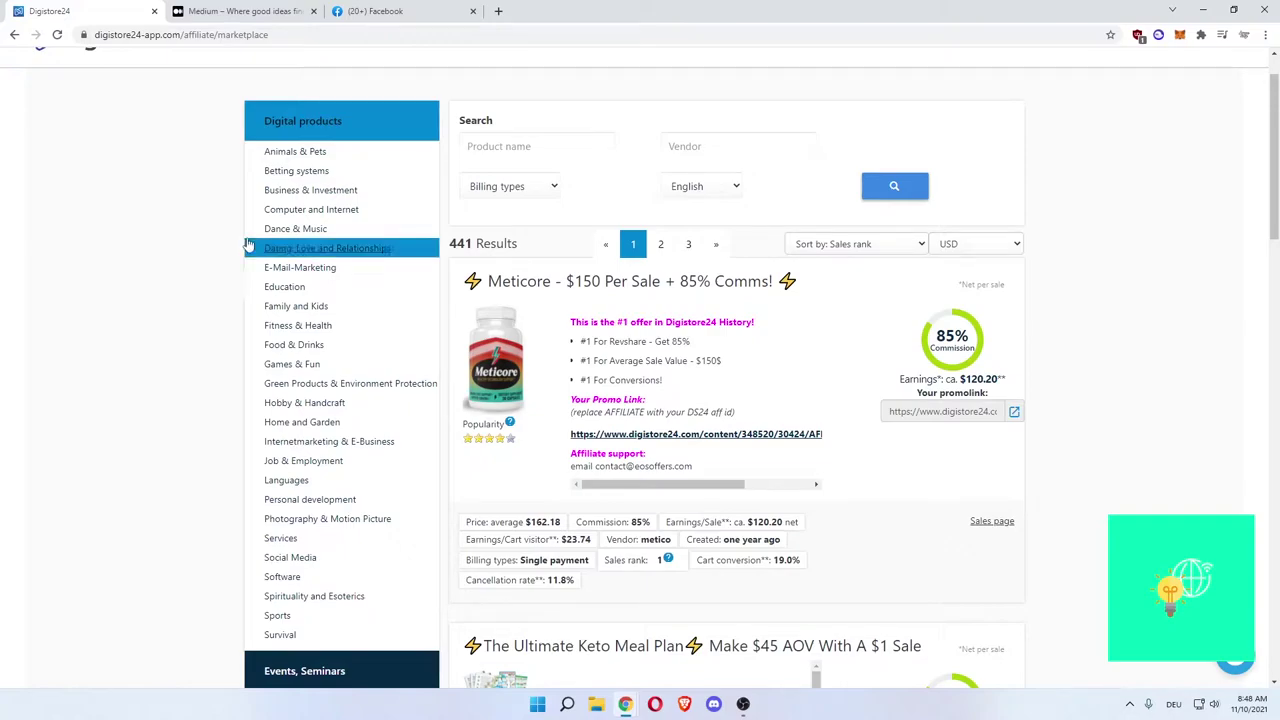
click(330, 189)
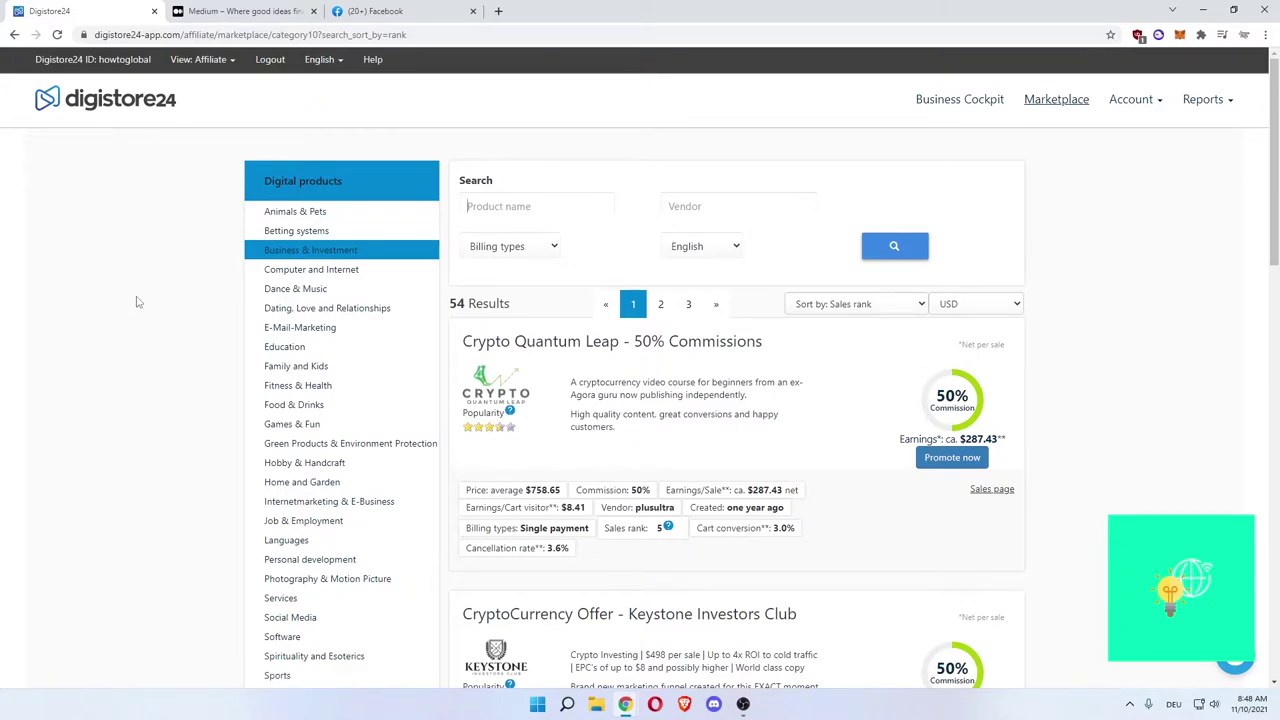
Review the top product's $758.65 average price and 50% commission
scroll(250, 350, down, 1)
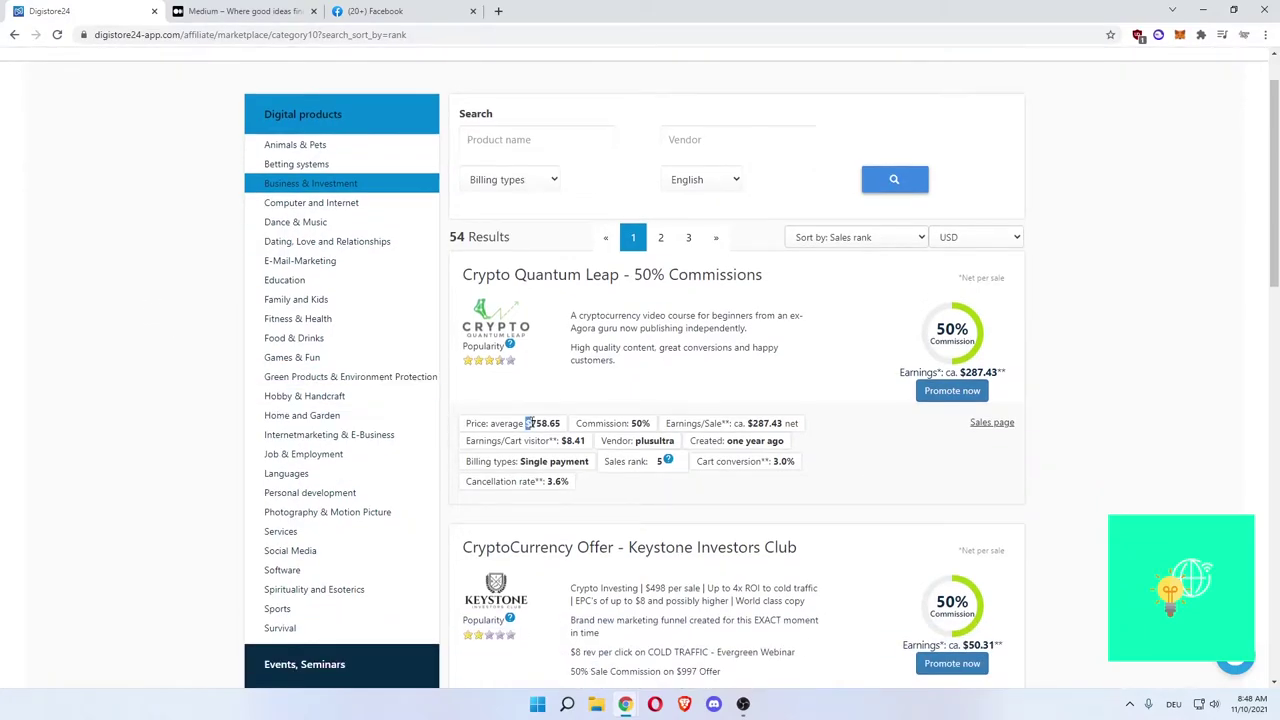
drag(529, 423, 552, 423)
click(548, 423)
click(535, 420)
drag(470, 423, 652, 423)
click(565, 428)
click(660, 428)
Check the $287.43 earnings per sale and browse the listing
drag(961, 372, 991, 371)
click(993, 370)
double_click(985, 372)
click(812, 377)
scroll(615, 315, down, 1)
scroll(595, 316, down, 1)
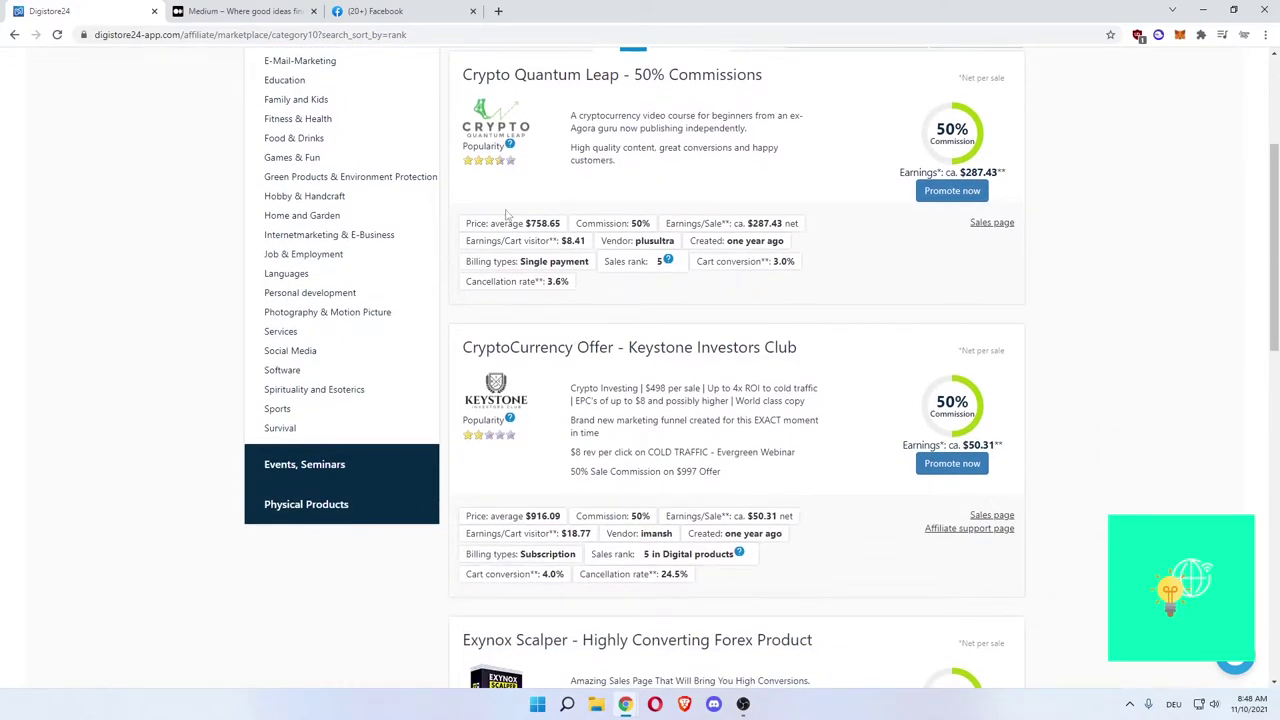
scroll(509, 207, up, 2)
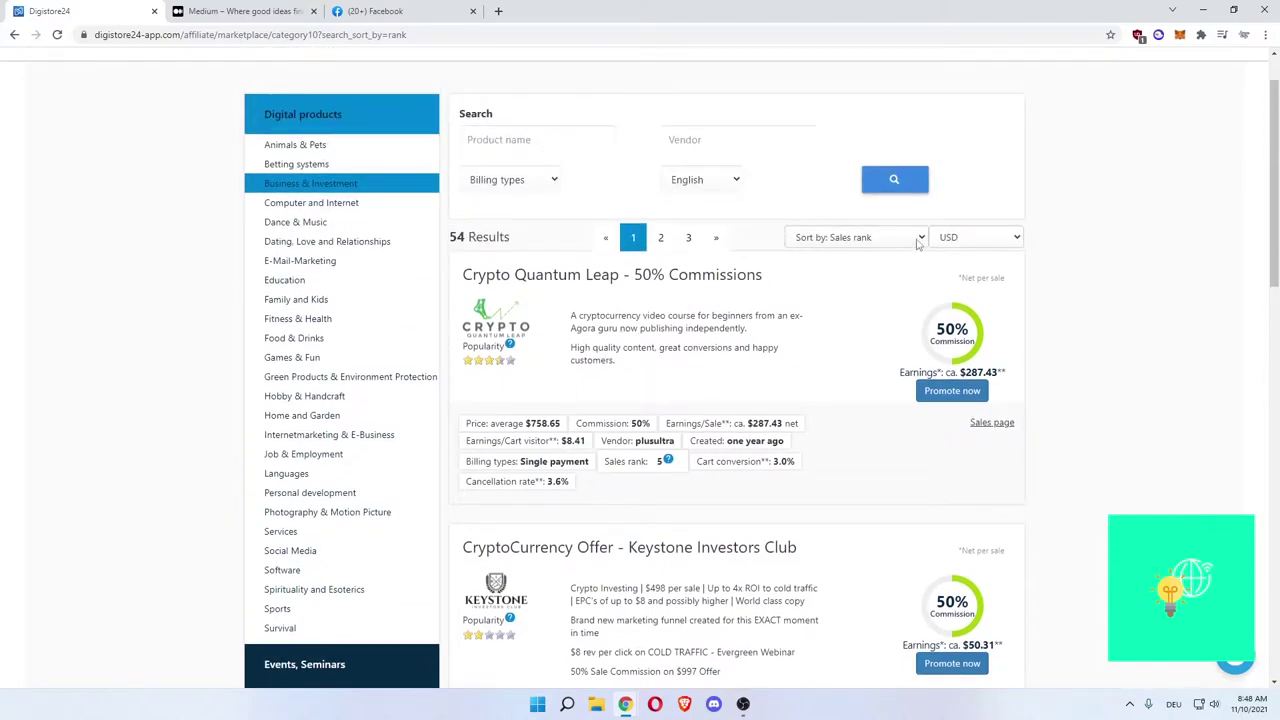
Sort the Business & Investment products by cart conversion
click(918, 242)
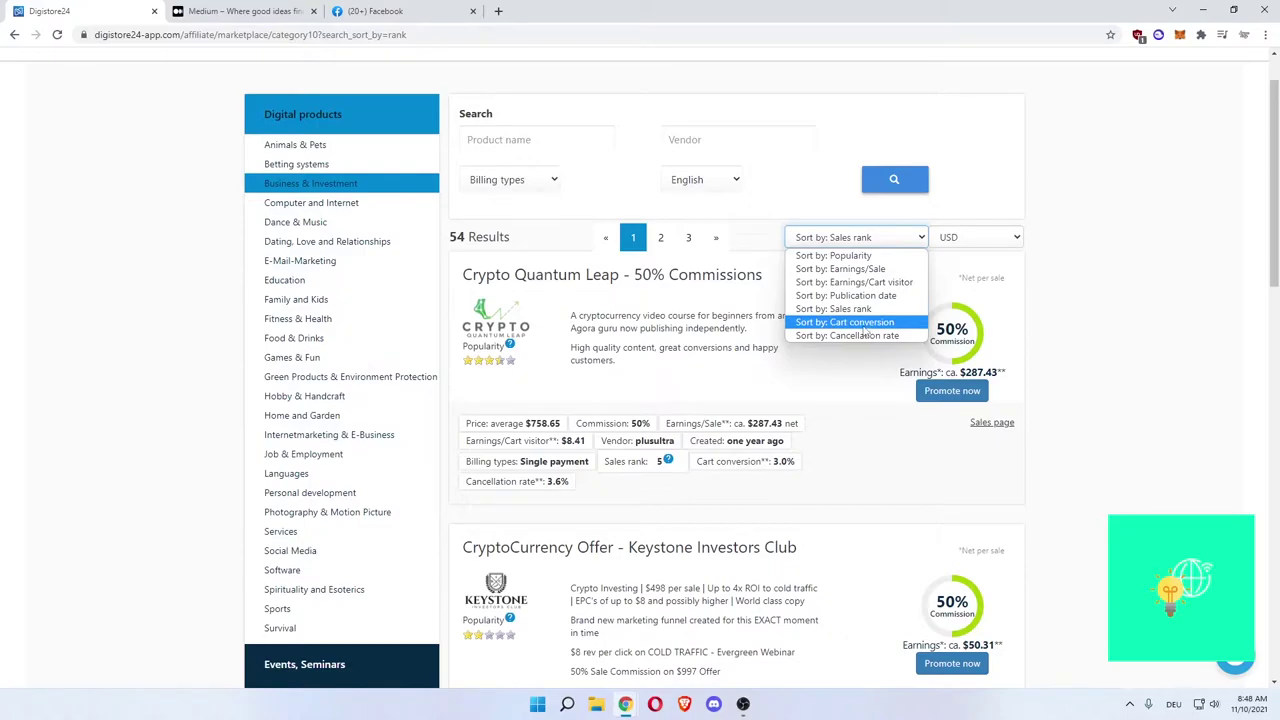
click(864, 330)
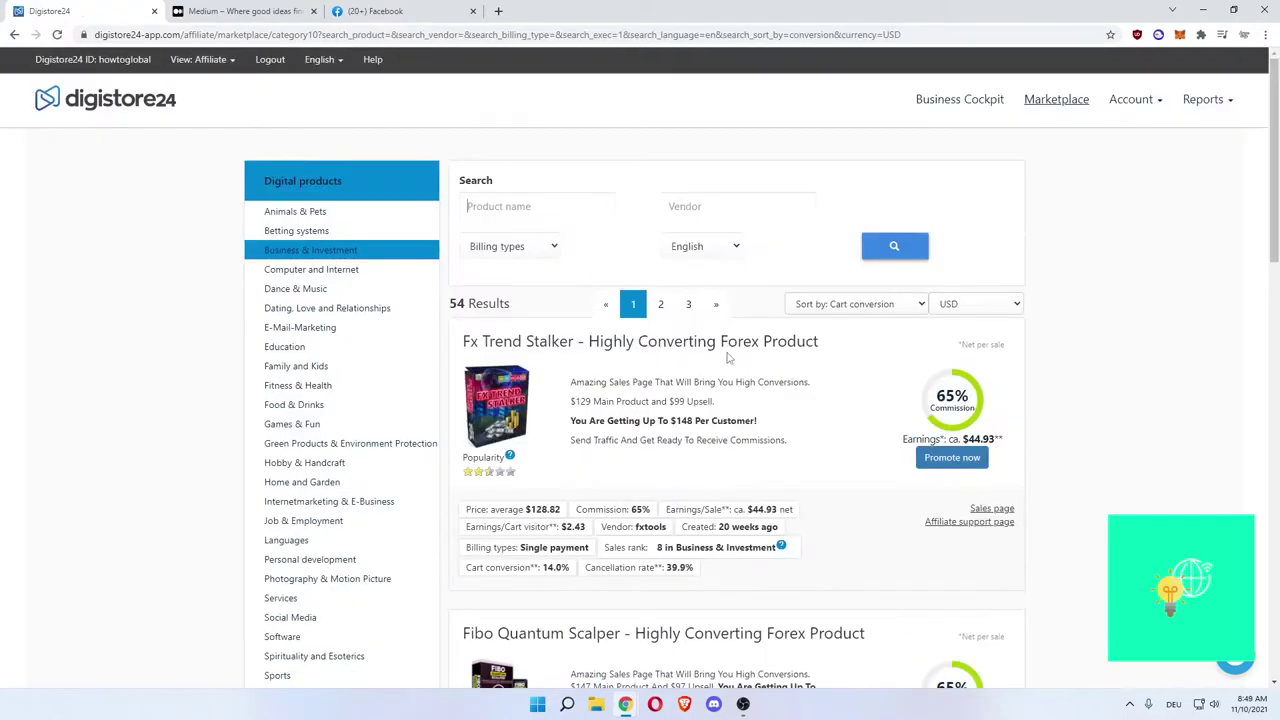
scroll(729, 362, down, 2)
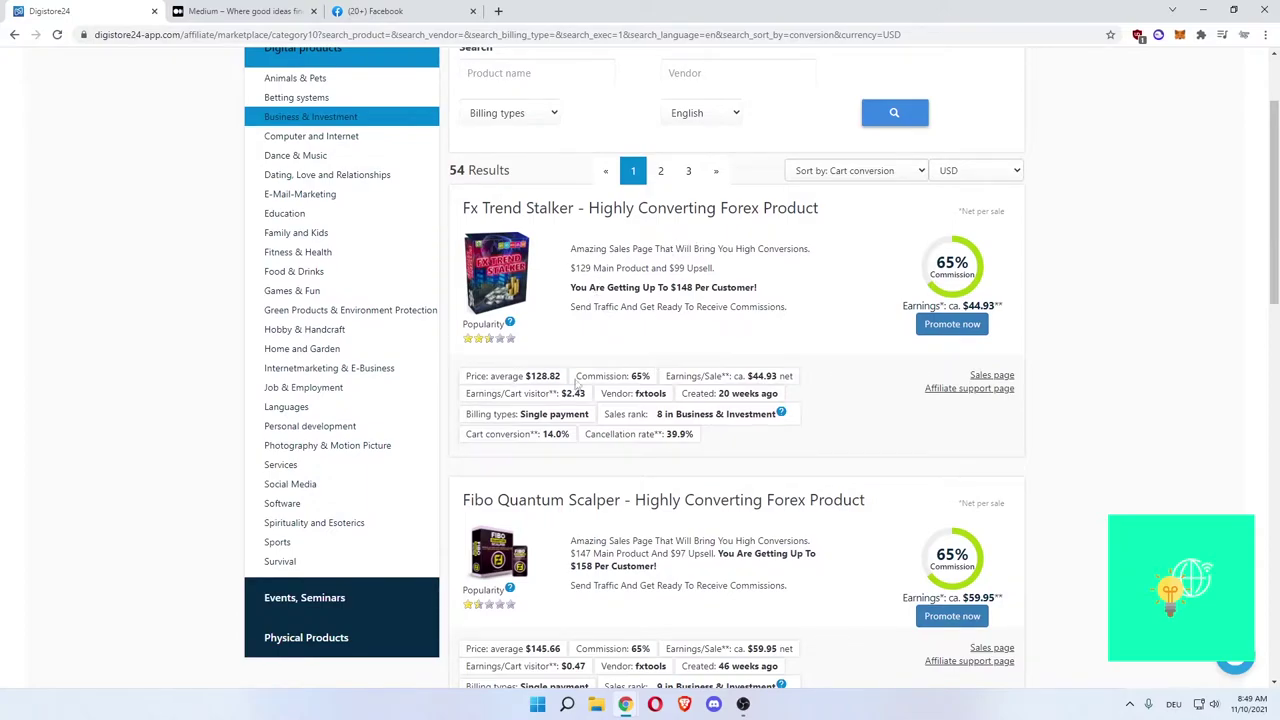
scroll(649, 305, up, 1)
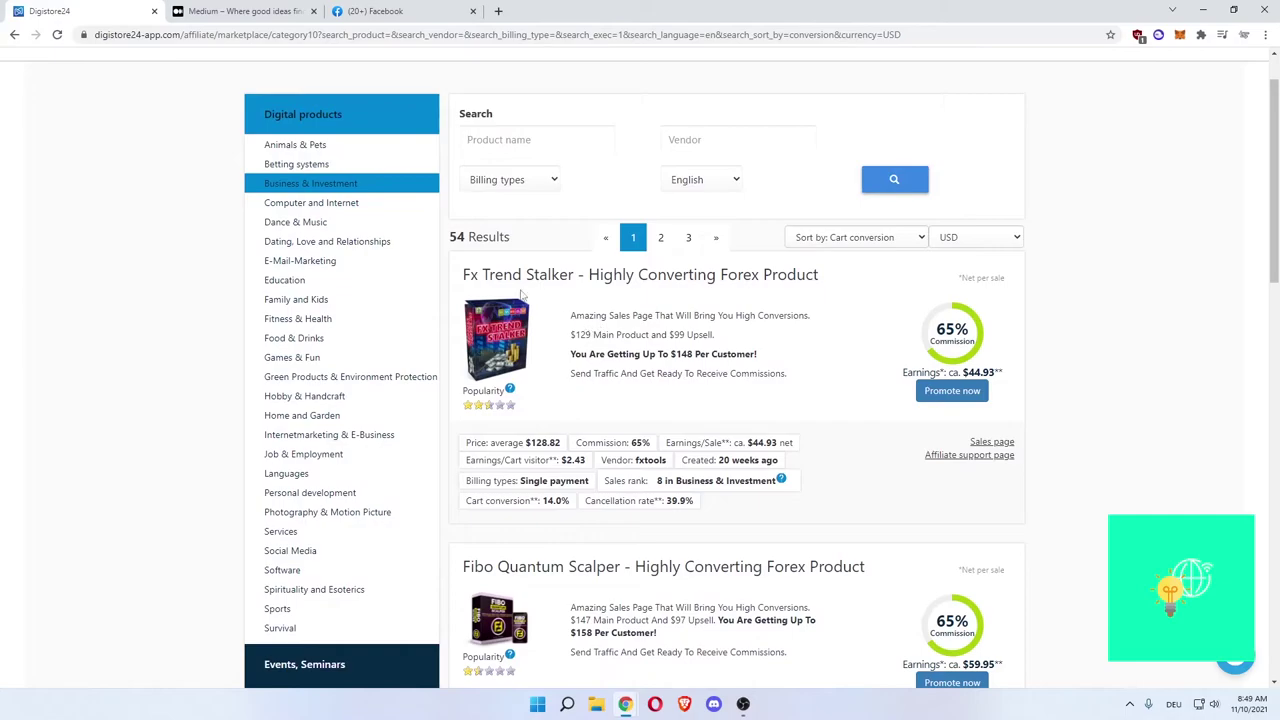
drag(463, 275, 820, 277)
click(827, 282)
Re-sort the products by popularity, putting Crypto Quantum Leap on top
click(832, 242)
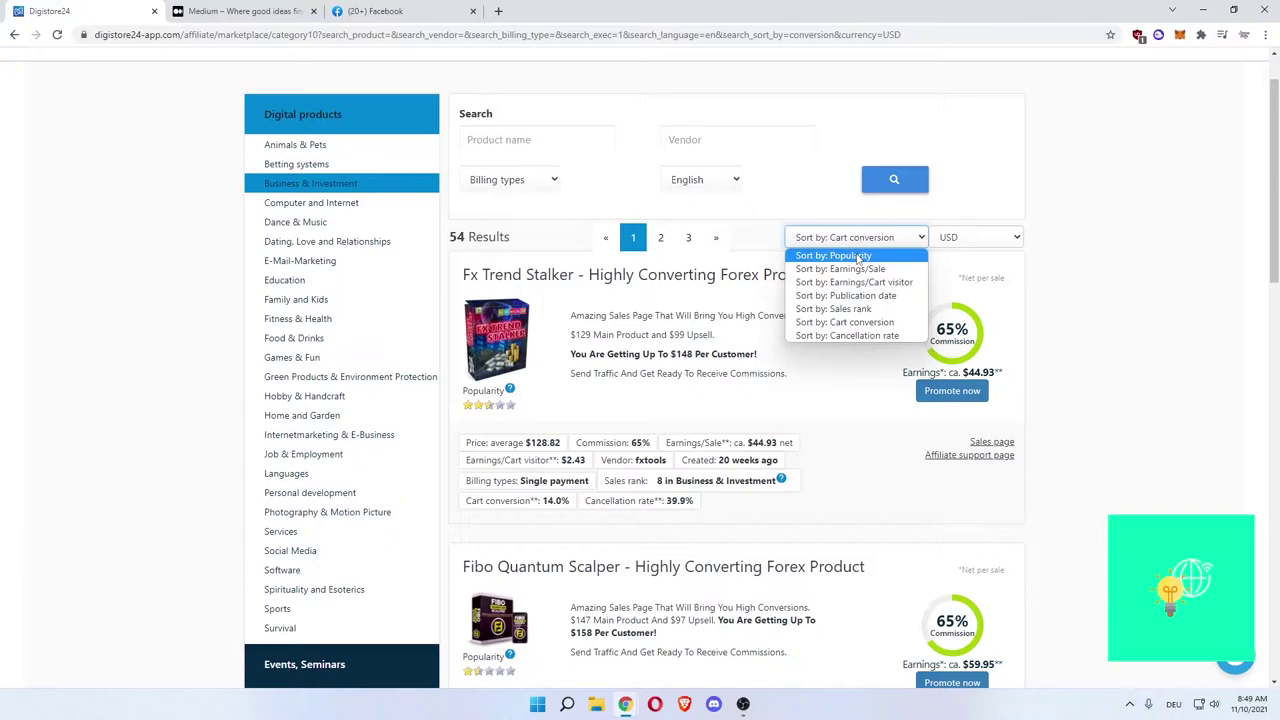
click(858, 256)
scroll(703, 354, down, 2)
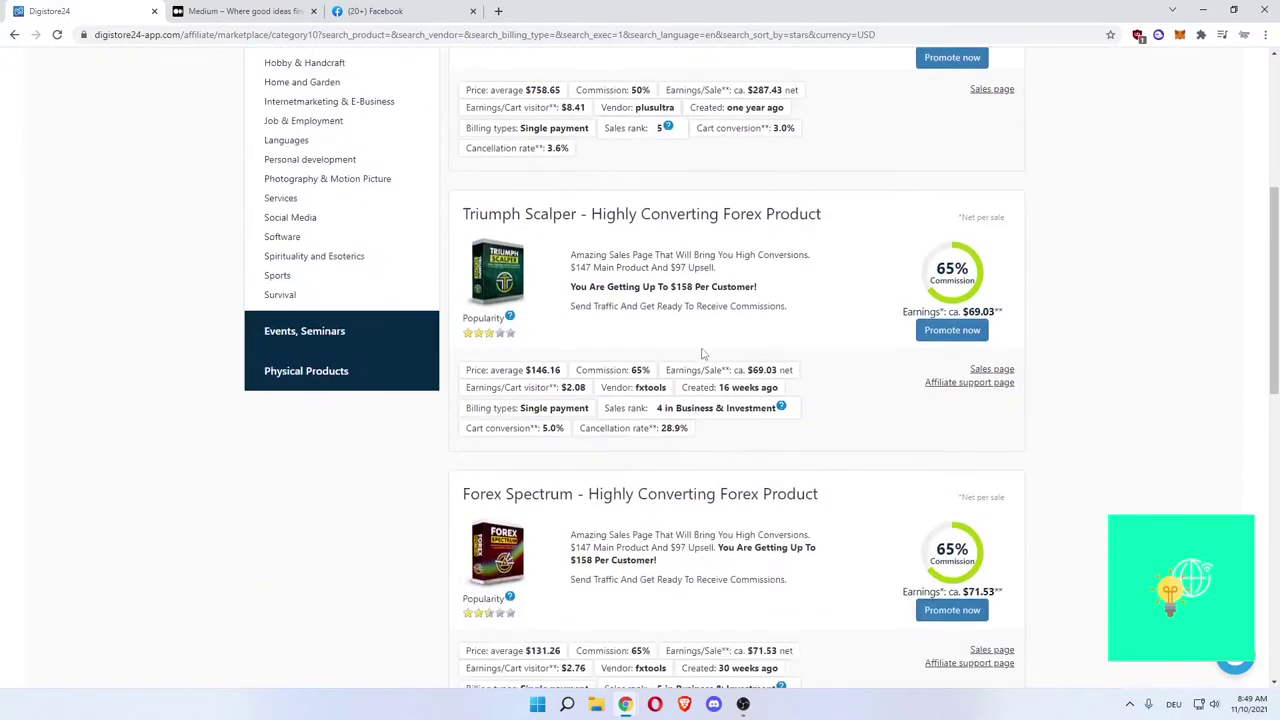
scroll(703, 353, down, 3)
scroll(680, 358, up, 1)
scroll(665, 360, up, 5)
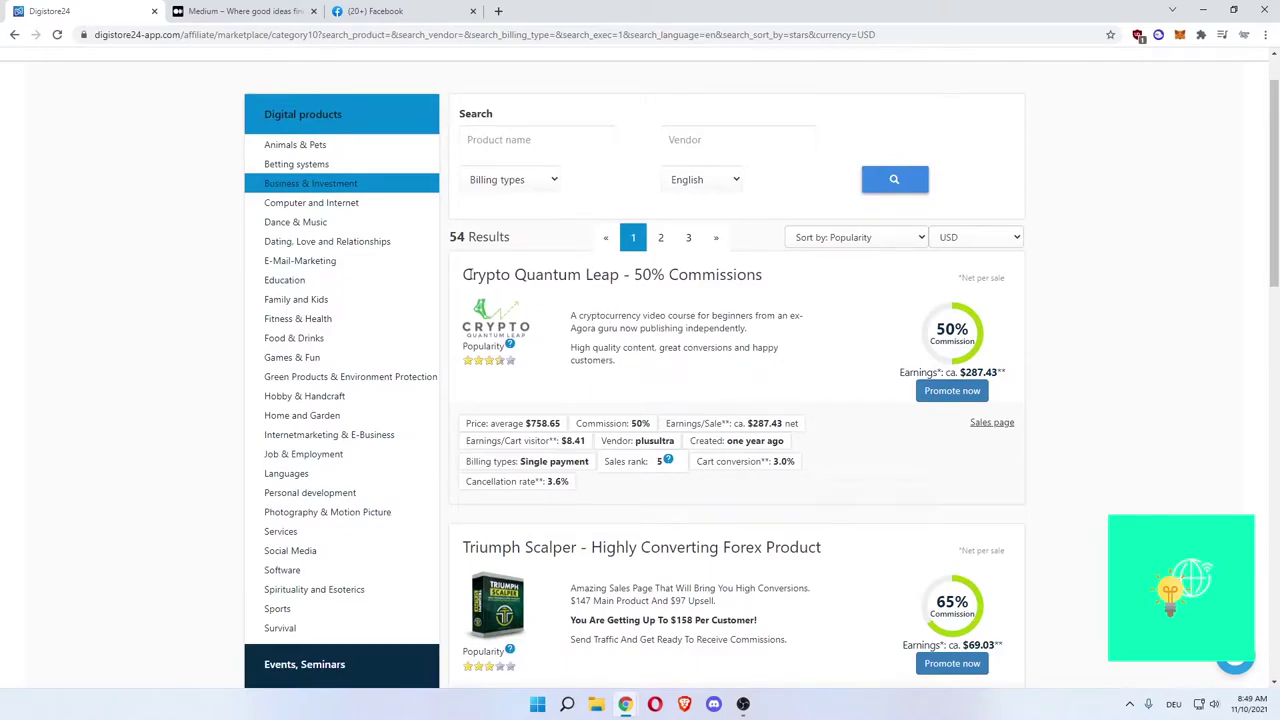
Open the Crypto Quantum Leap sales page in a new tab and view its headline
middle_click(987, 424)
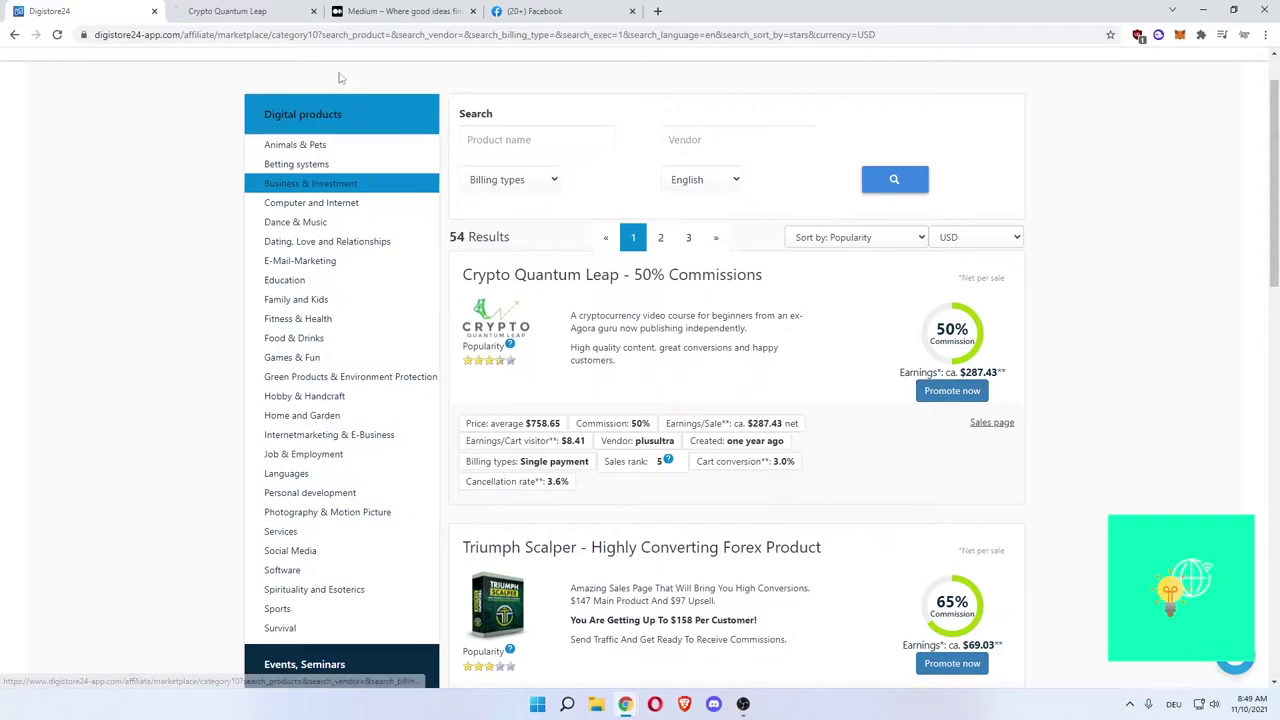
click(280, 11)
mouse_move(314, 121)
mouse_down()
mouse_move(742, 165)
mouse_move(968, 165)
mouse_up()
click(253, 220)
Scroll through the sales page, then go back to the Digistore24 marketplace listing
scroll(253, 220, down, 1)
scroll(253, 220, down, 2)
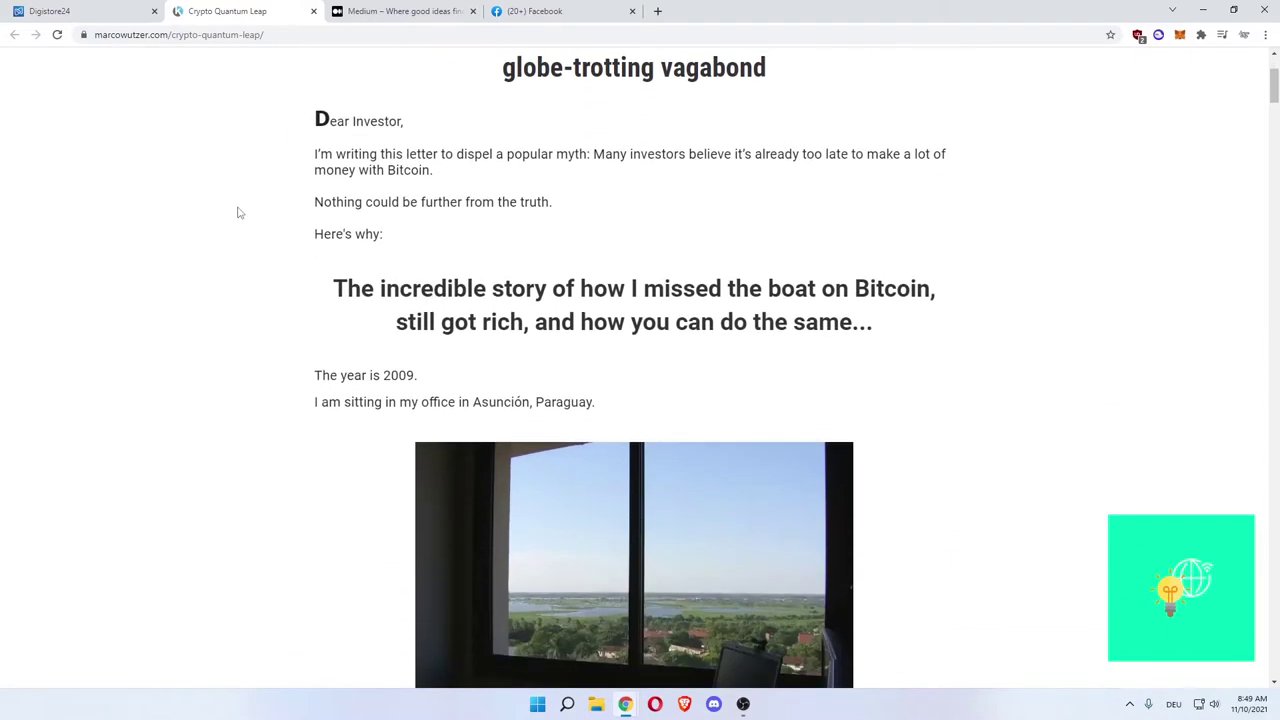
scroll(245, 210, down, 2)
scroll(252, 205, down, 1)
scroll(255, 206, down, 3)
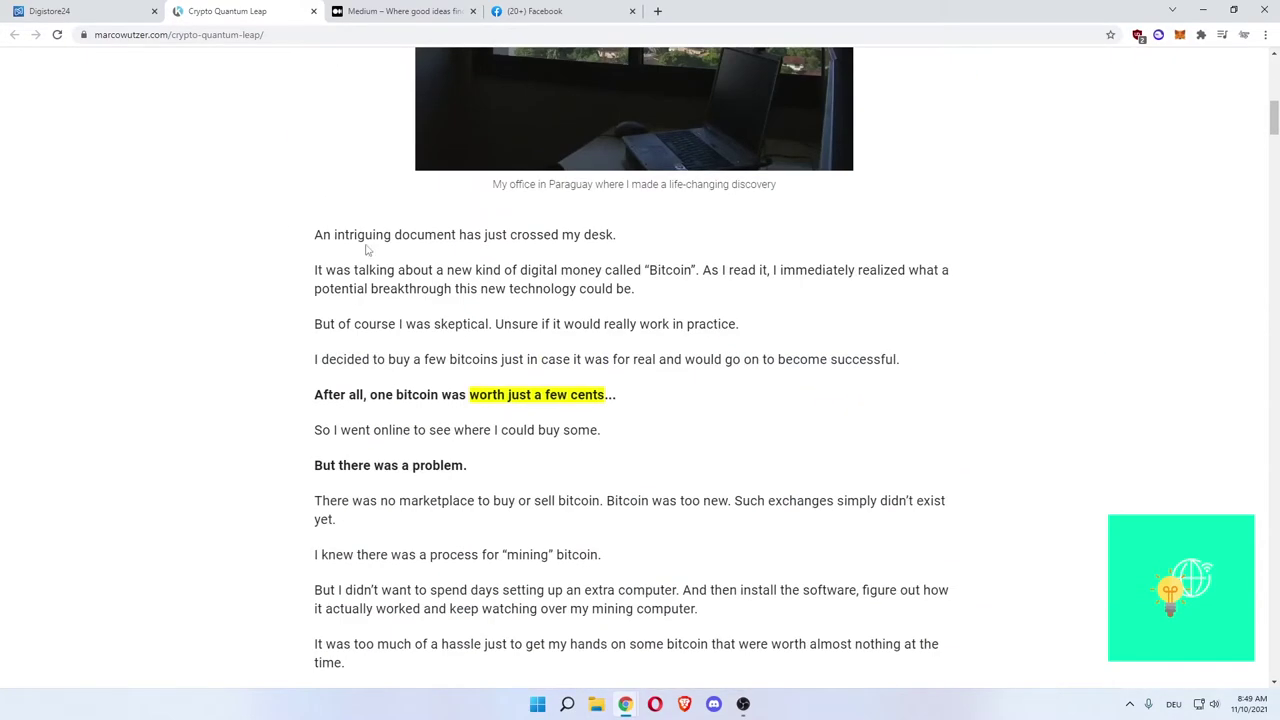
scroll(270, 203, up, 4)
scroll(275, 170, up, 4)
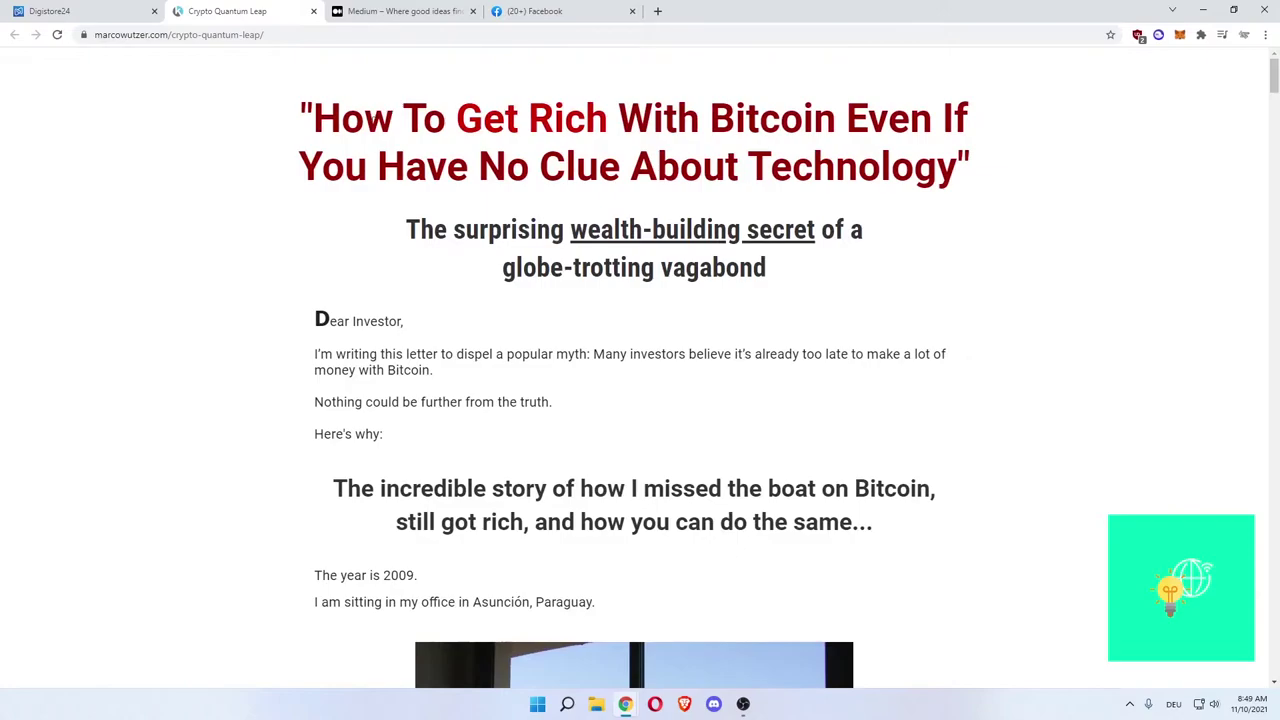
drag(310, 120, 563, 166)
click(465, 92)
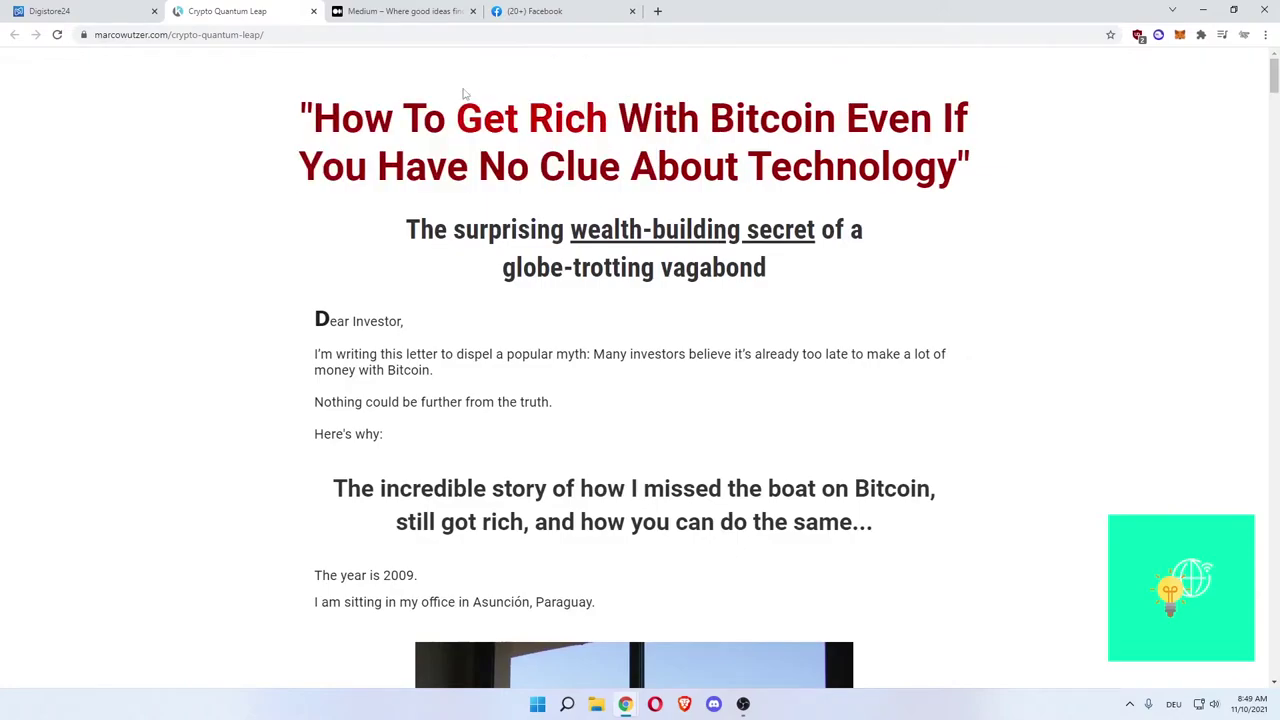
click(115, 8)
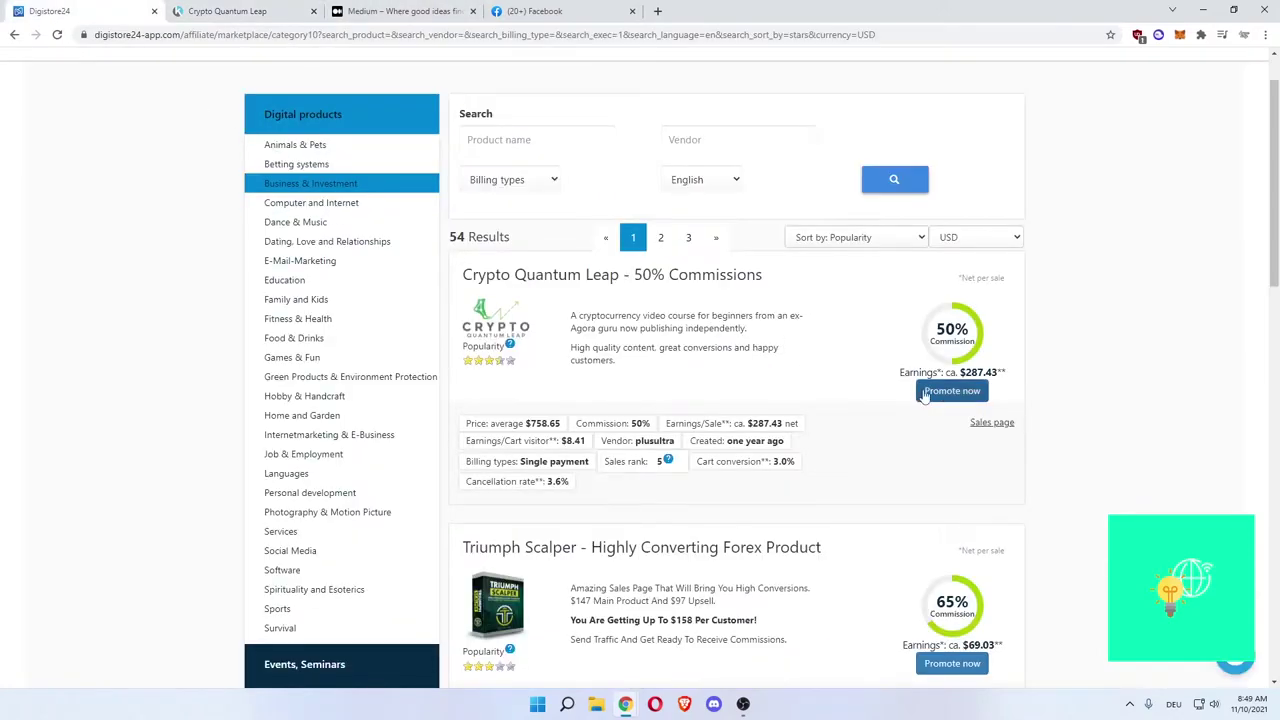
Request to promote Crypto Quantum Leap and close the extra sales page tab
click(952, 391)
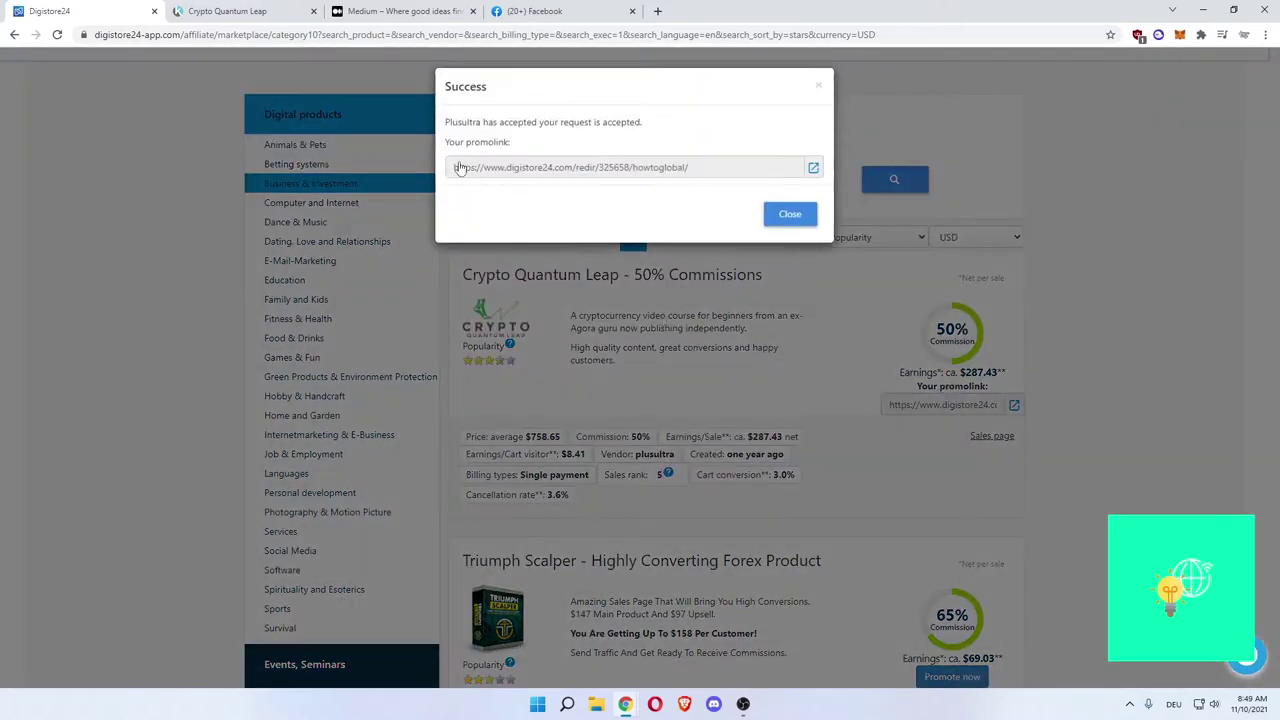
drag(497, 122, 632, 122)
click(614, 131)
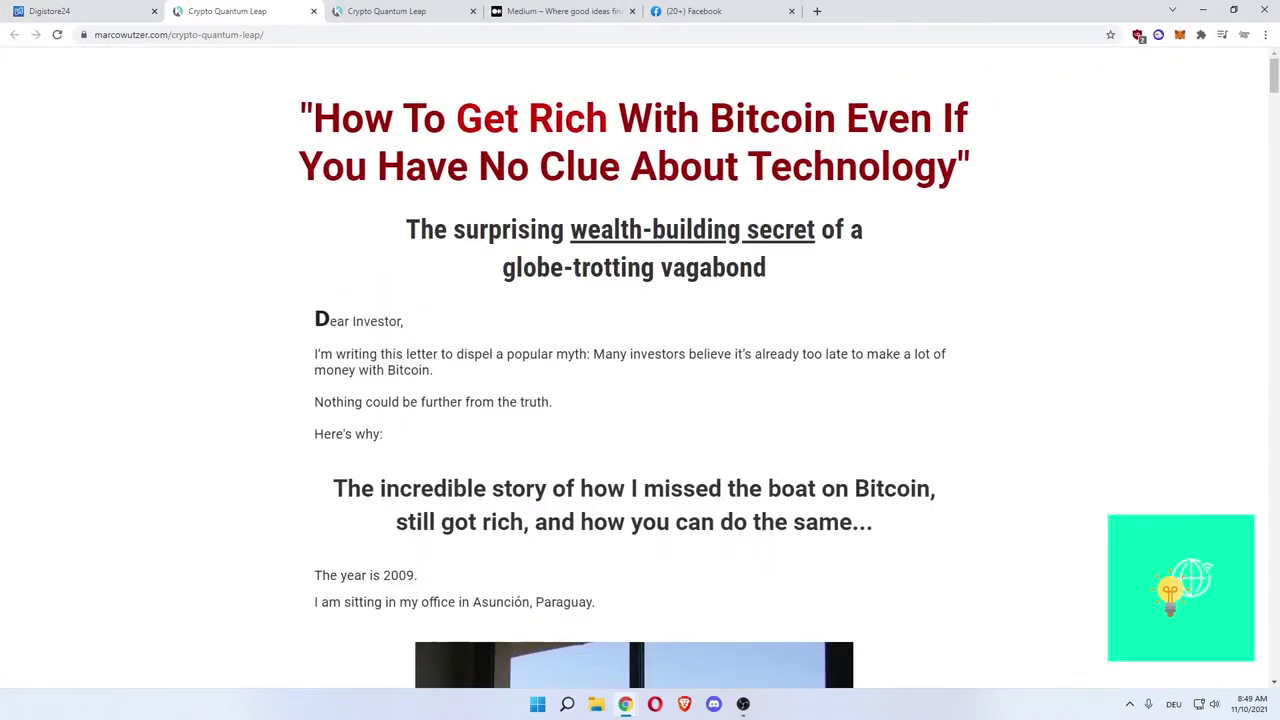
click(313, 11)
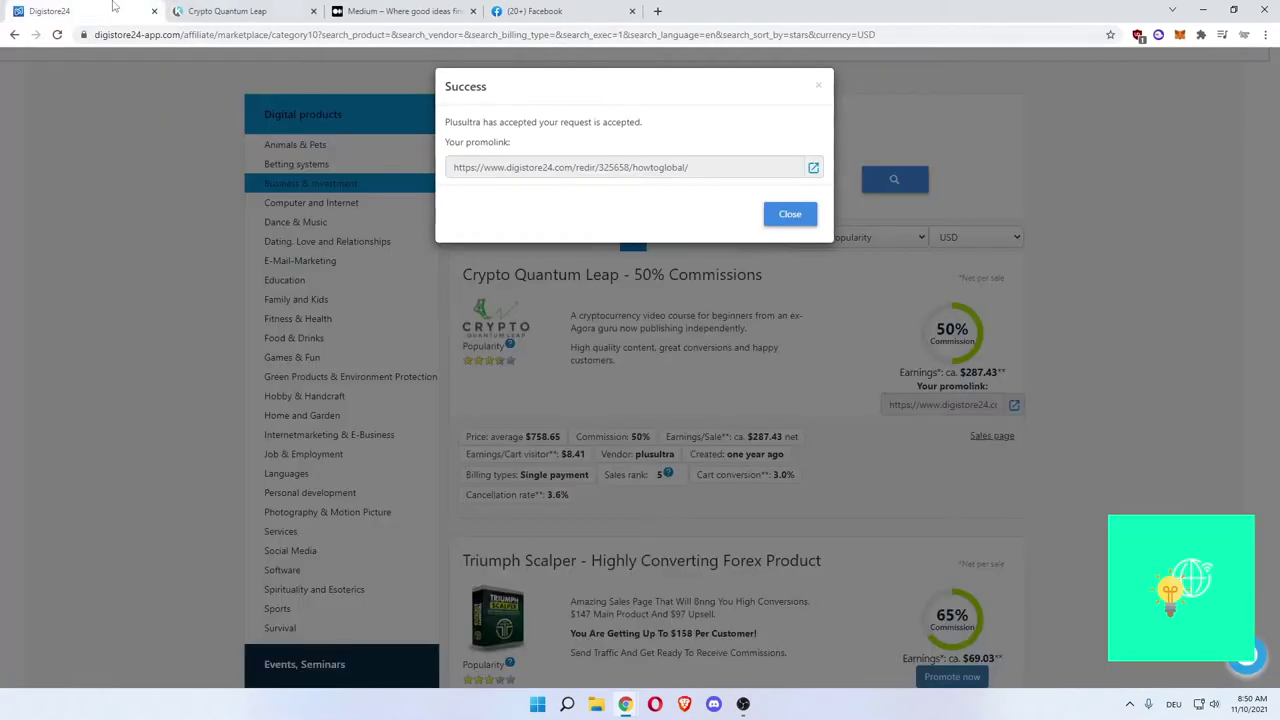
Copy the Crypto Quantum Leap affiliate promolink and dismiss the success message
click(630, 168)
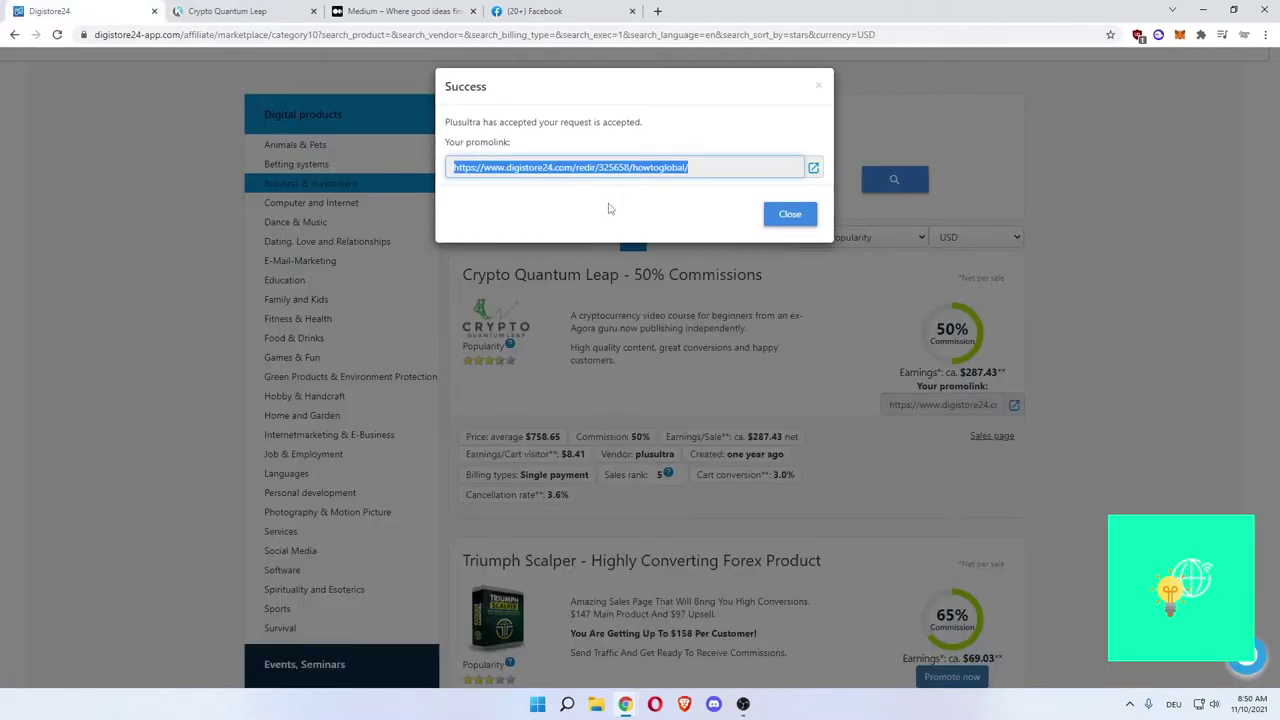
right_click(615, 168)
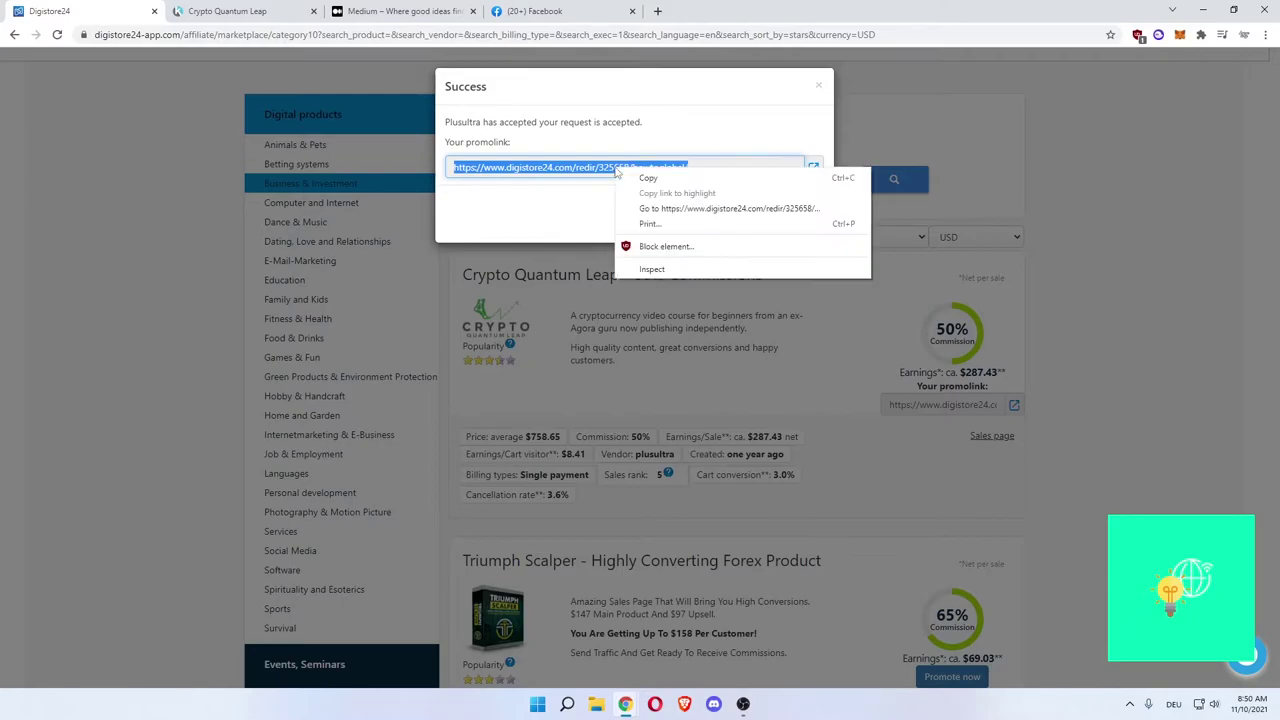
click(627, 178)
click(768, 214)
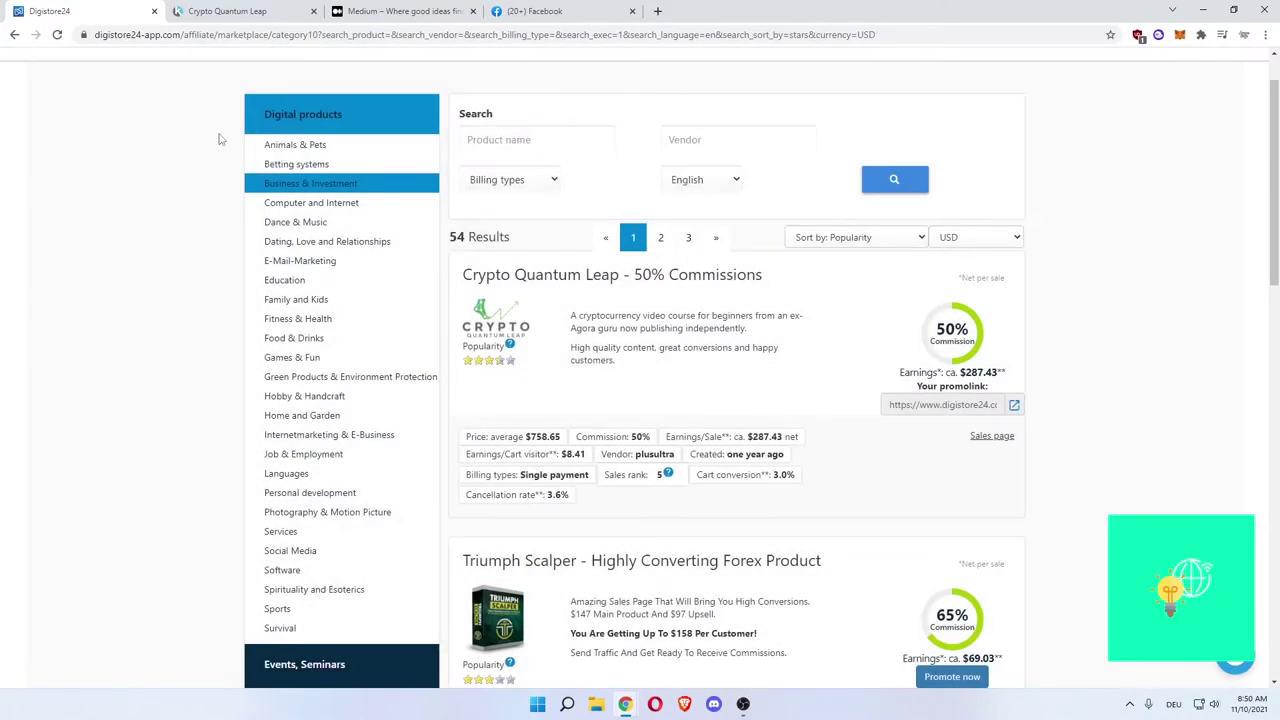
Sign in to Medium and open the membership Upgrade plans page
click(405, 14)
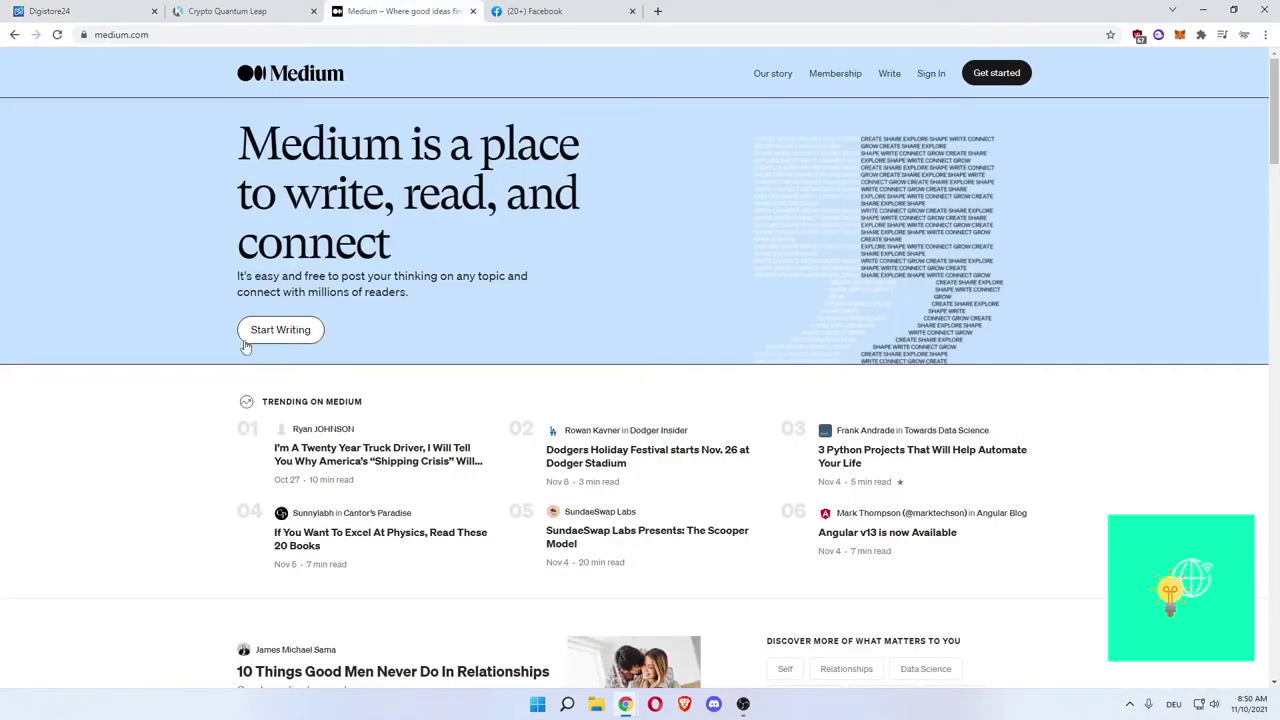
click(931, 75)
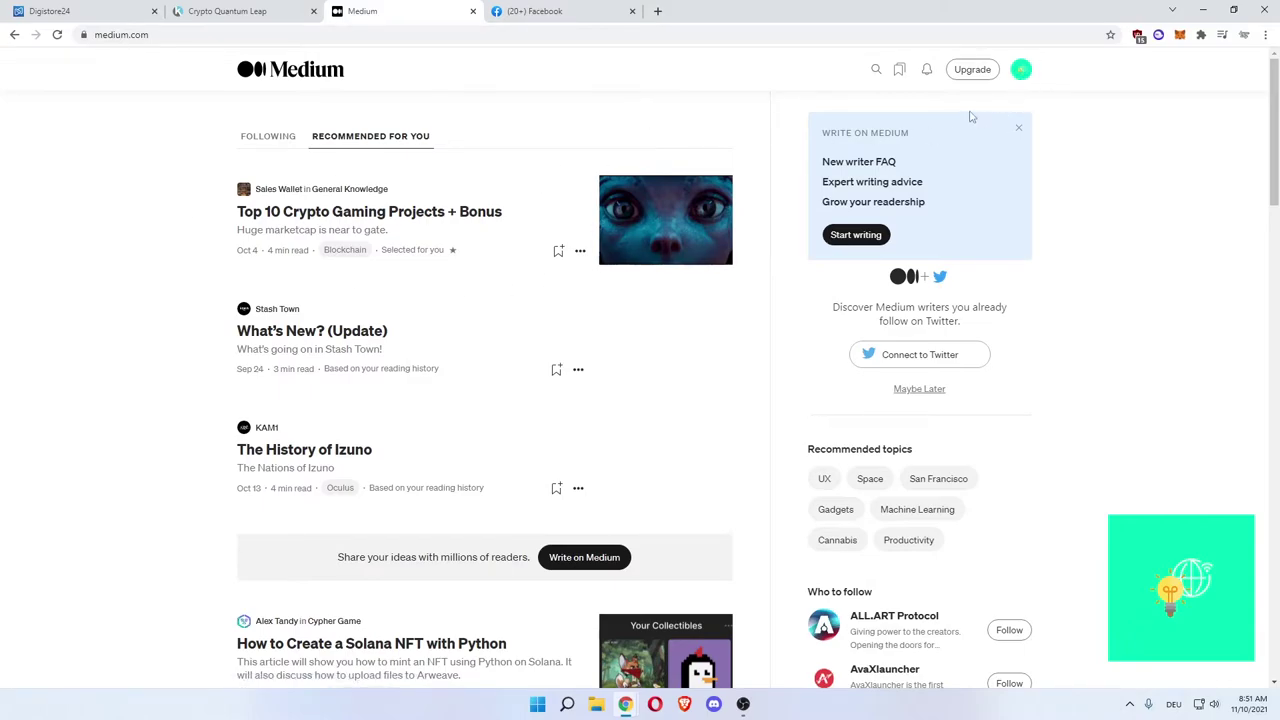
click(982, 73)
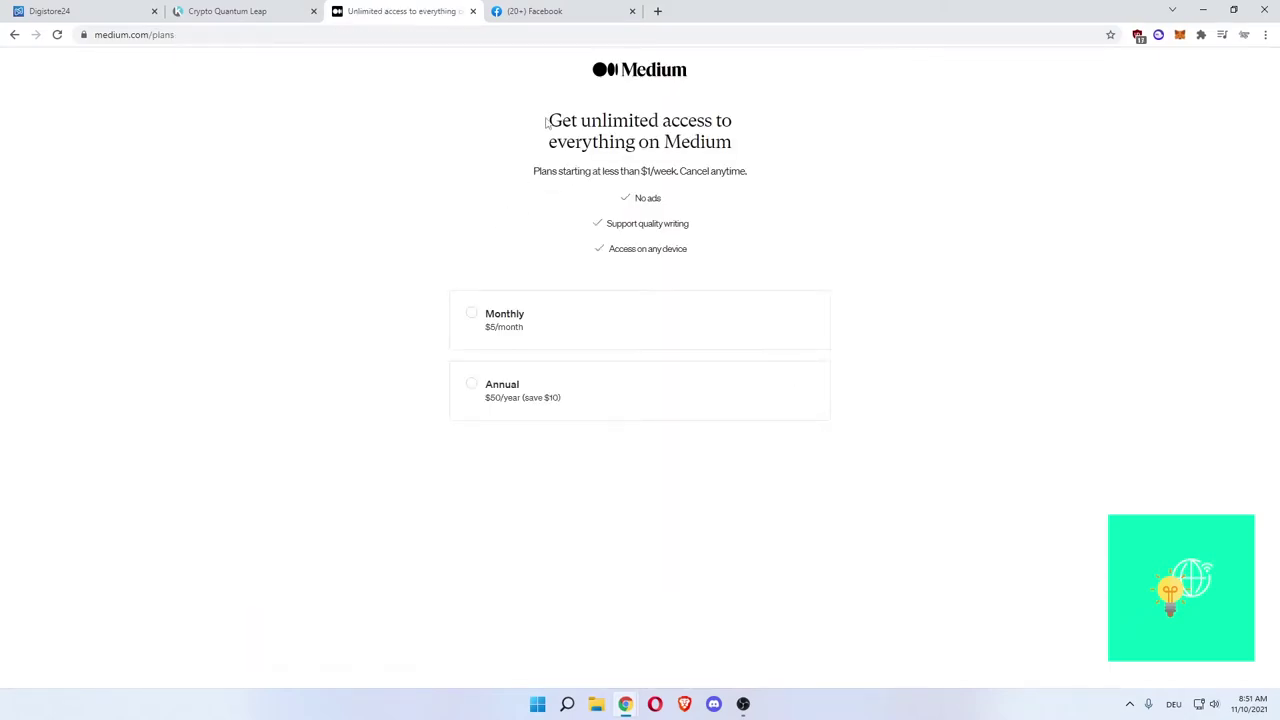
Review the $5 monthly and $50 annual plan benefits, then return to the home feed
drag(548, 120, 728, 120)
click(726, 118)
drag(597, 141, 720, 141)
click(715, 145)
mouse_move(564, 171)
mouse_down()
mouse_move(714, 166)
mouse_move(709, 177)
mouse_up()
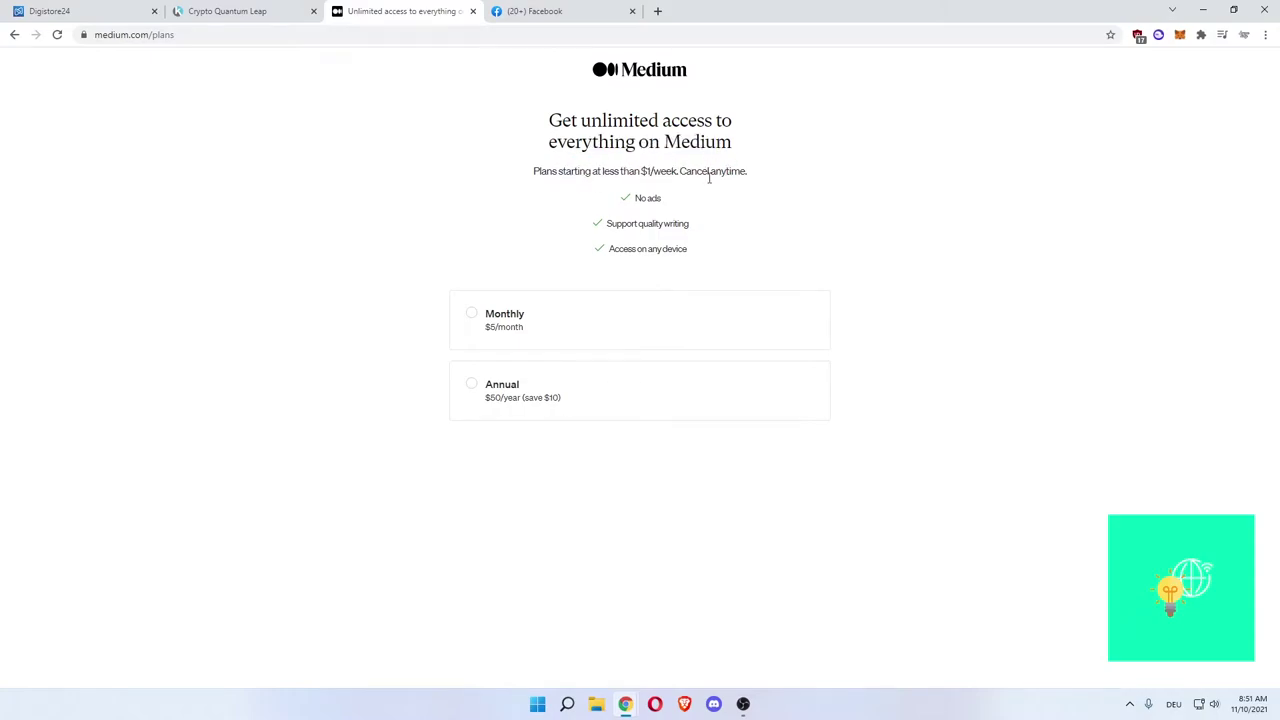
mouse_move(637, 197)
mouse_down()
mouse_move(670, 200)
mouse_move(697, 225)
mouse_up()
click(631, 214)
click(697, 225)
drag(611, 249, 697, 249)
click(697, 249)
click(13, 34)
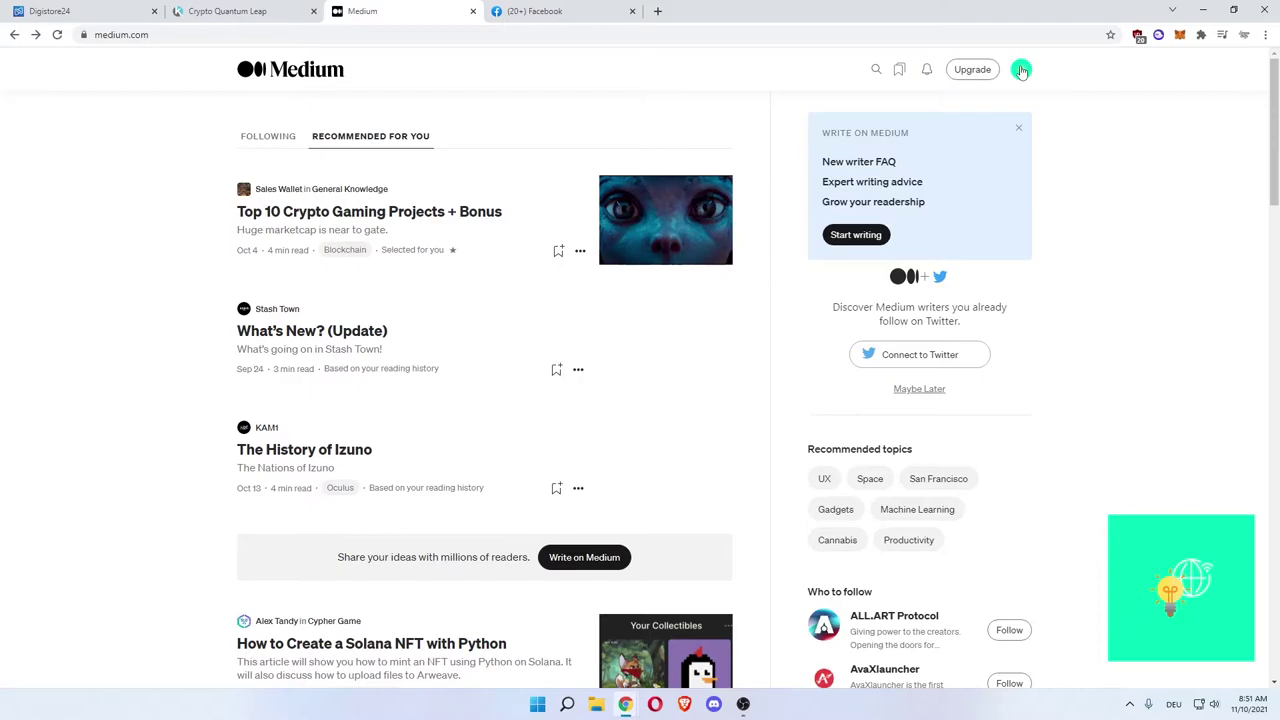
Start a new story via Write a story in the account menu
click(1022, 71)
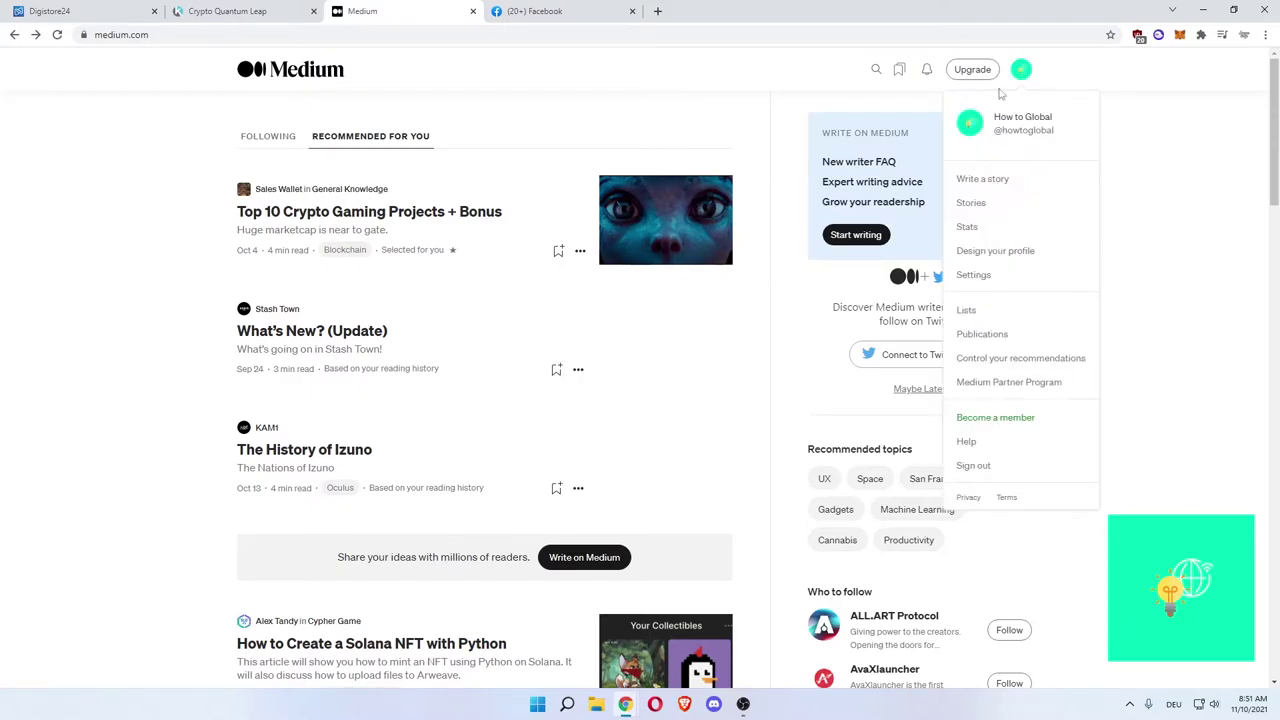
click(990, 187)
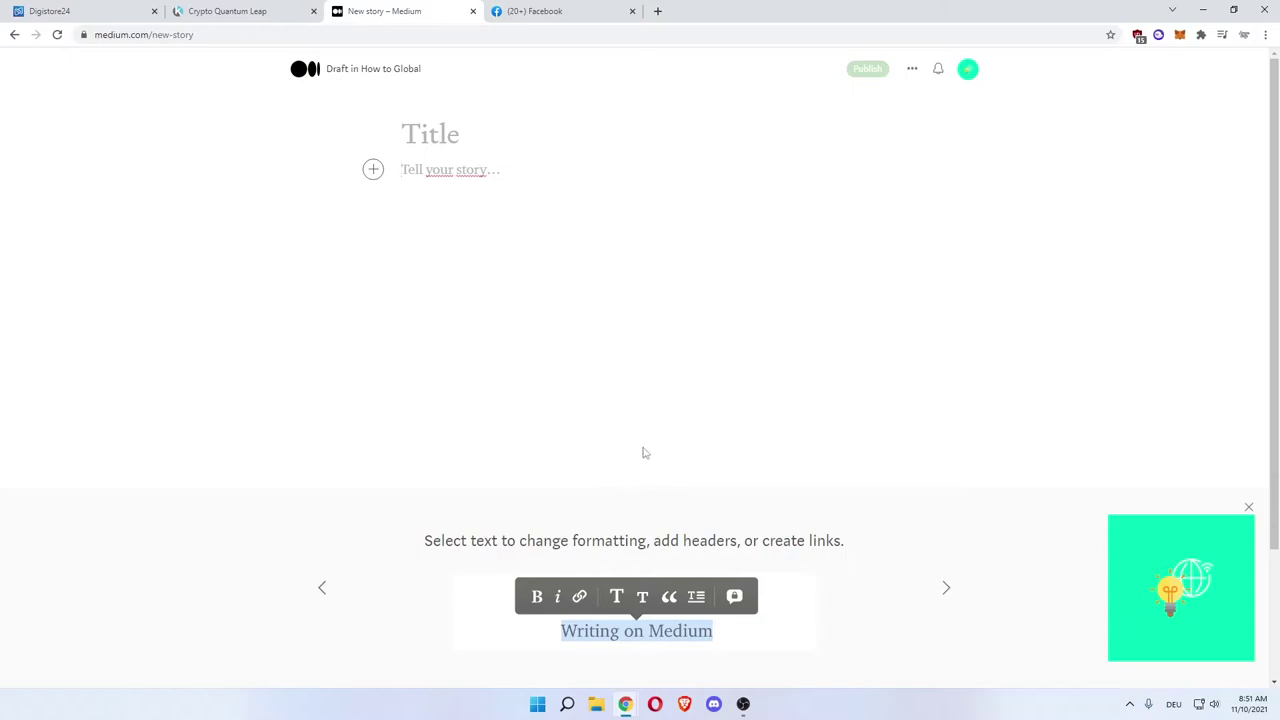
Paste the Crypto Quantum Leap sales headline into the story's Title field
click(90, 11)
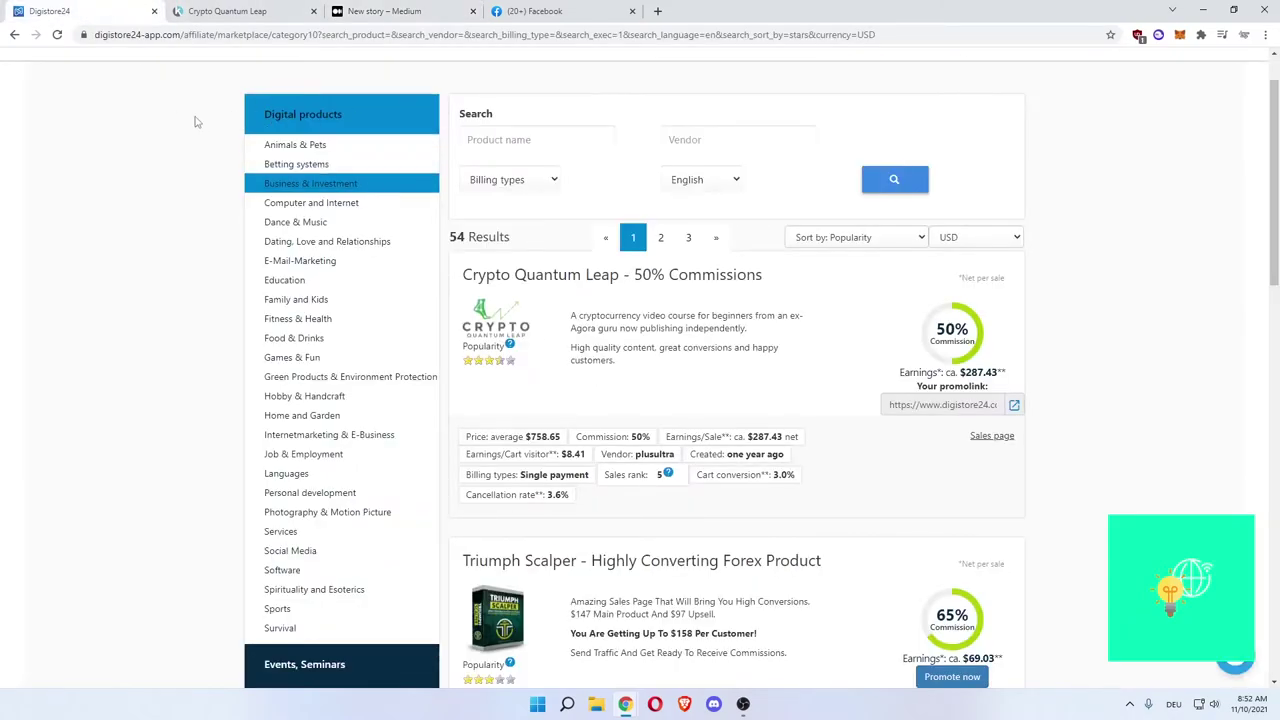
click(385, 11)
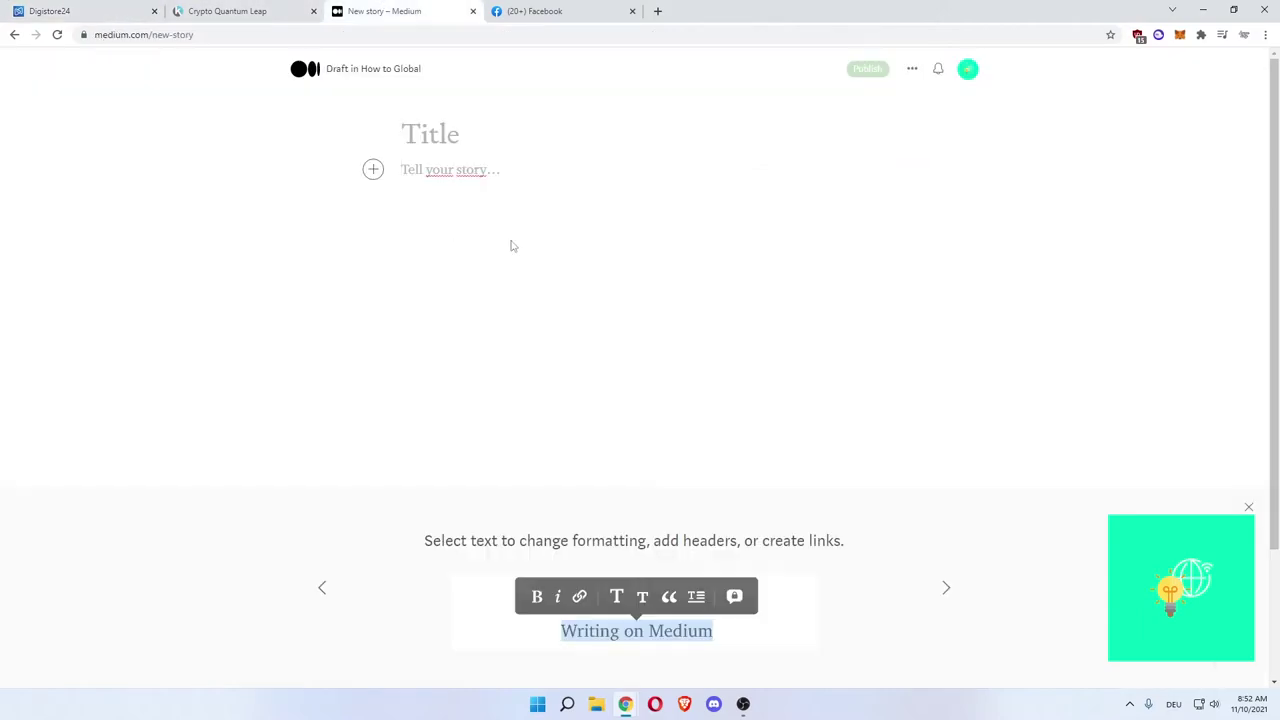
click(246, 13)
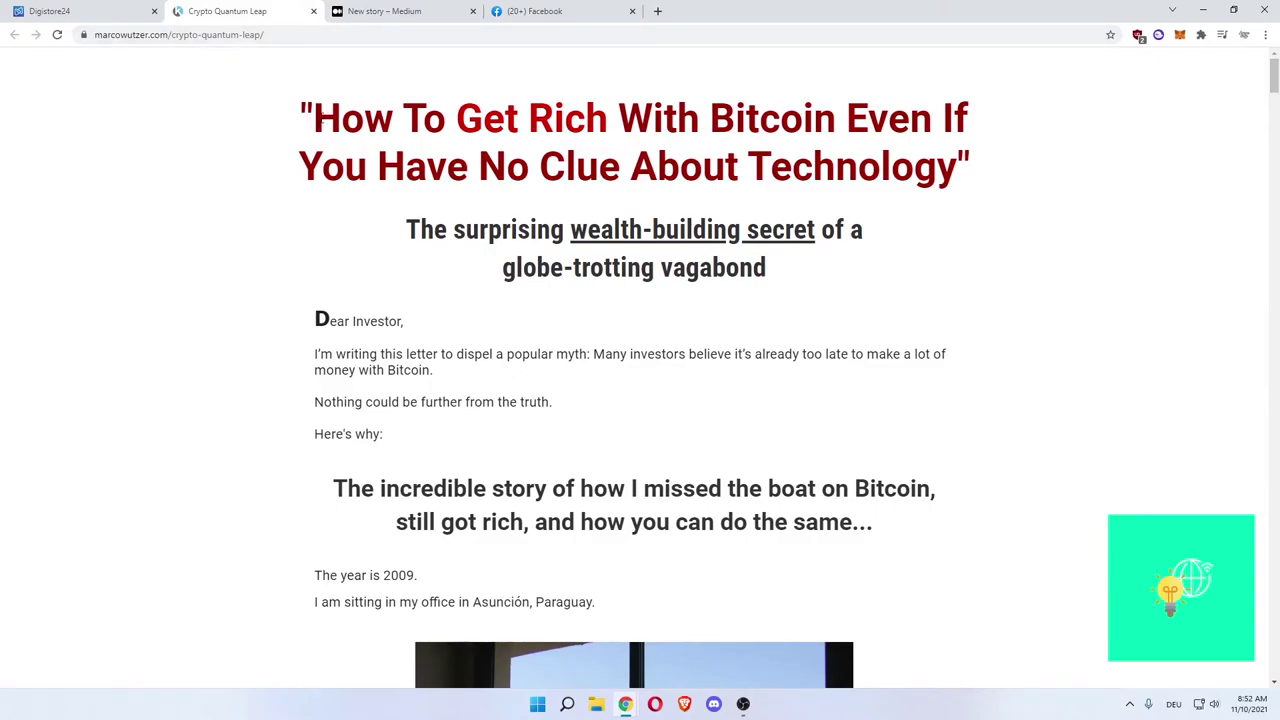
drag(313, 118, 952, 160)
key(ctrl+c)
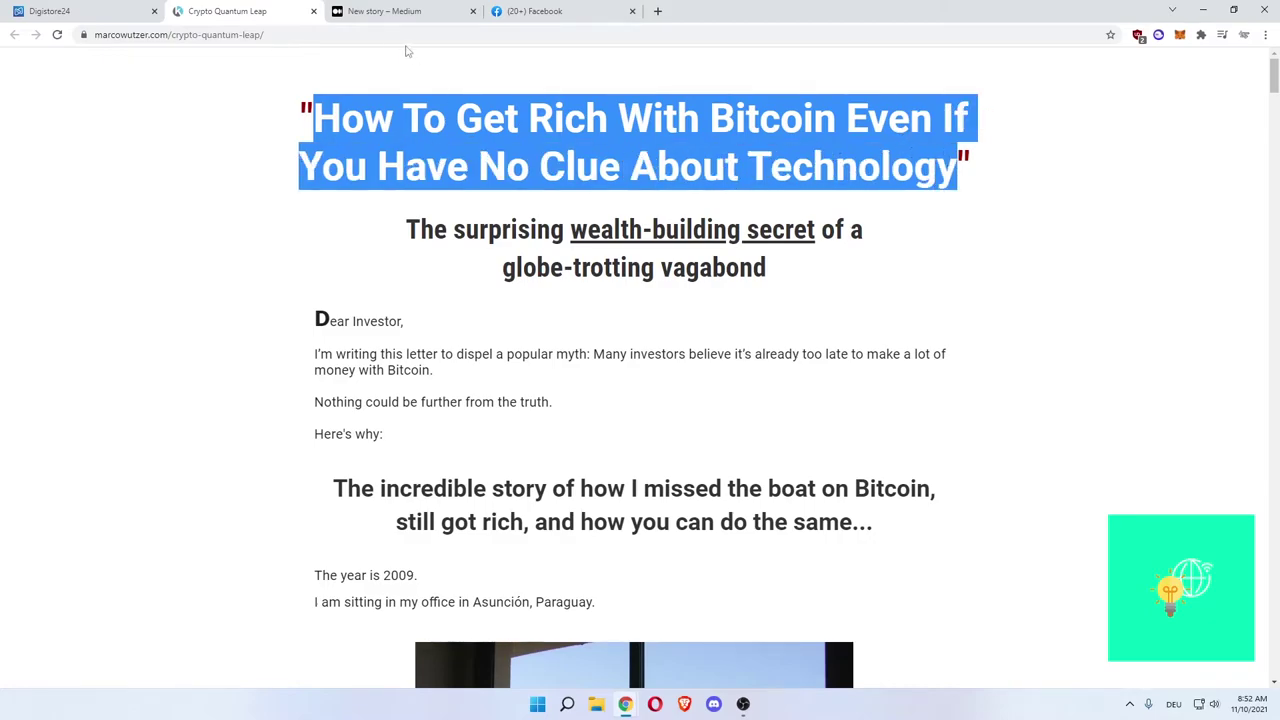
click(400, 11)
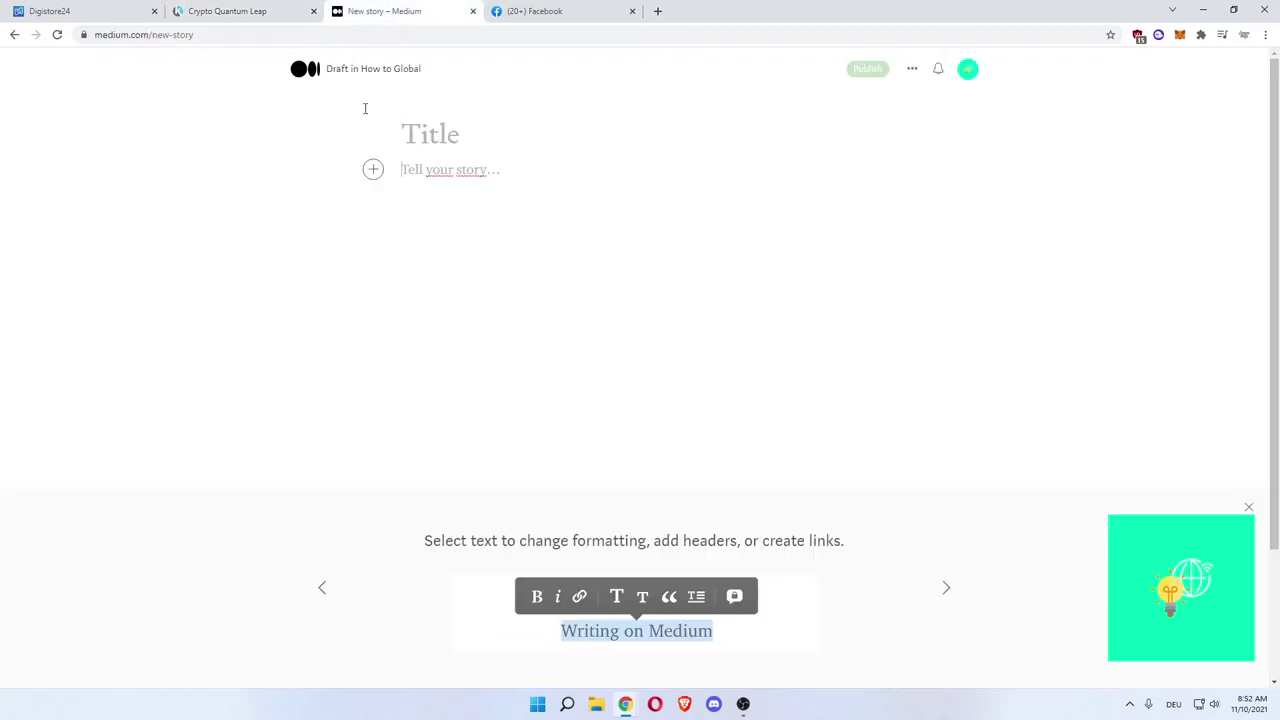
click(416, 137)
key(ctrl+v)
click(500, 209)
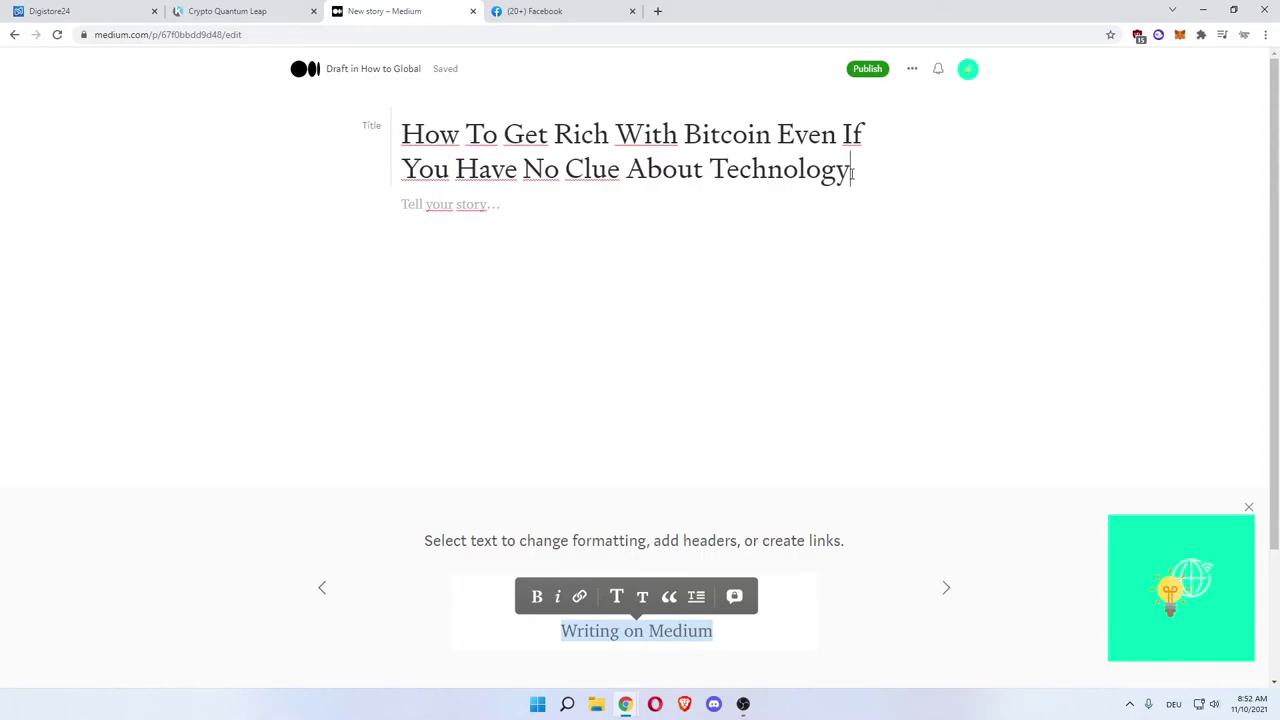
Replace 'No Clue About Technology' in the title with 'Never Heard Of IT'
drag(852, 172, 488, 160)
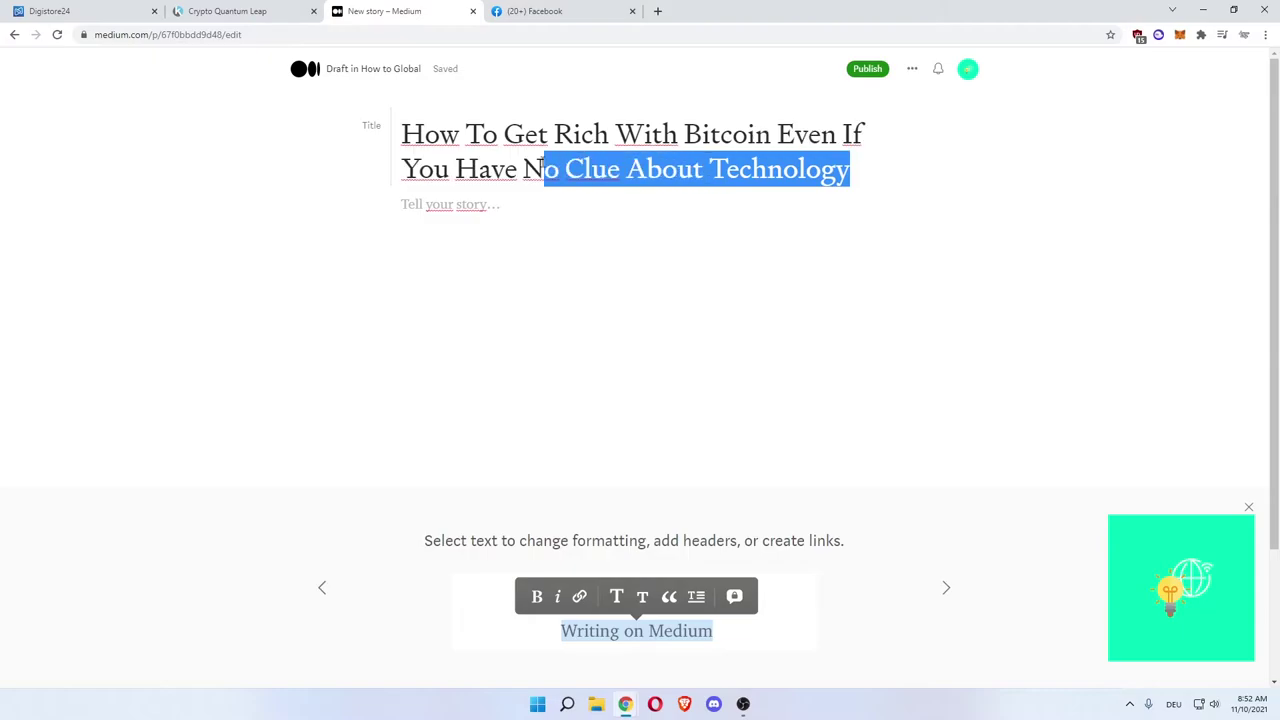
click(490, 162)
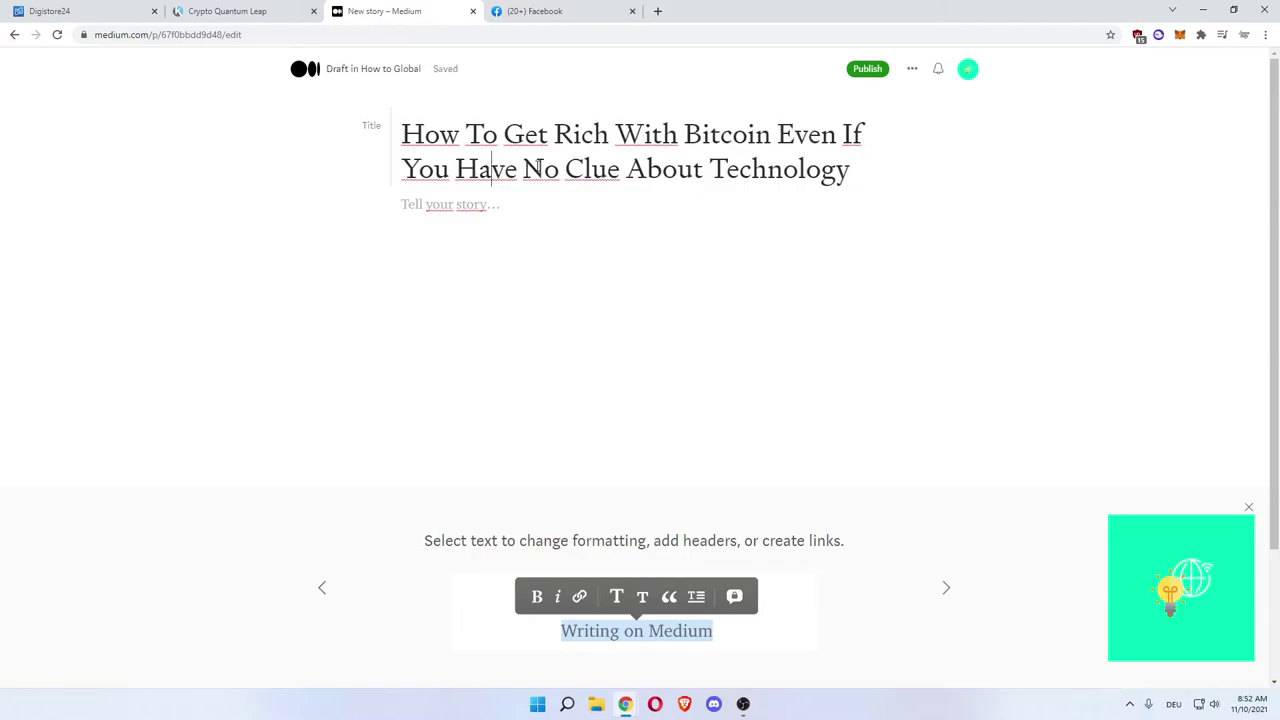
drag(524, 169, 859, 170)
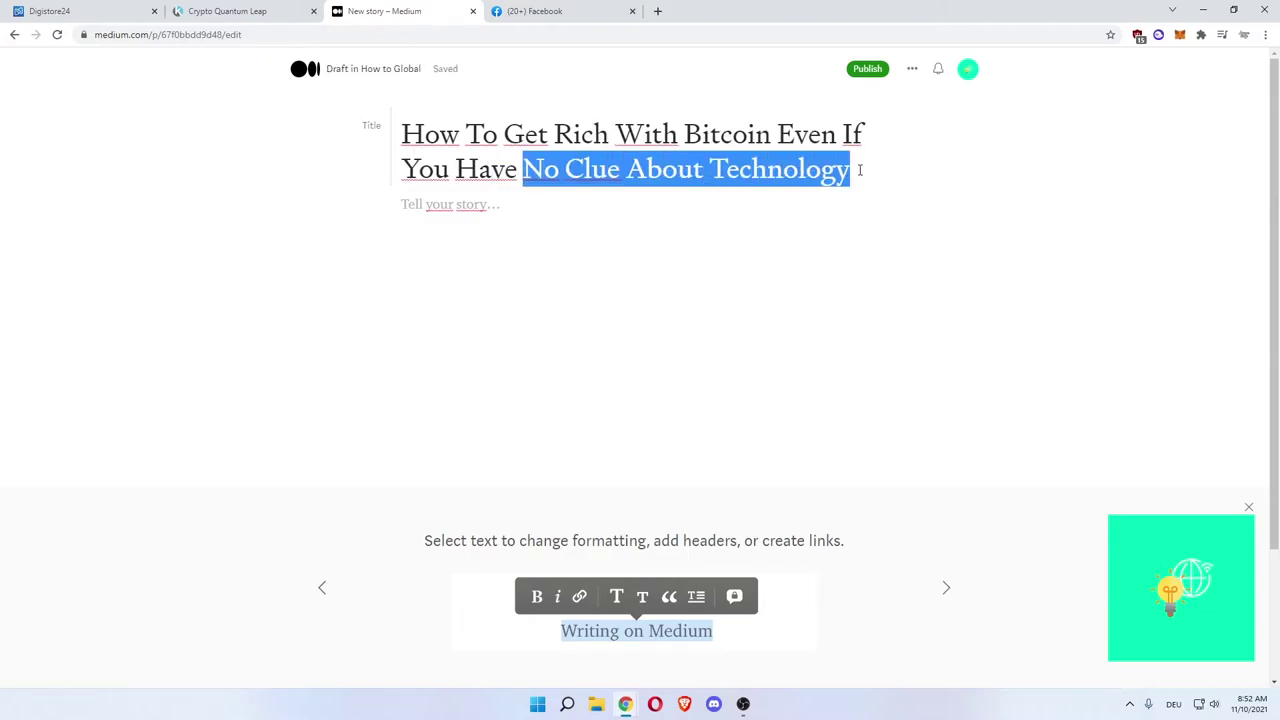
text(Never Heard Of IT)
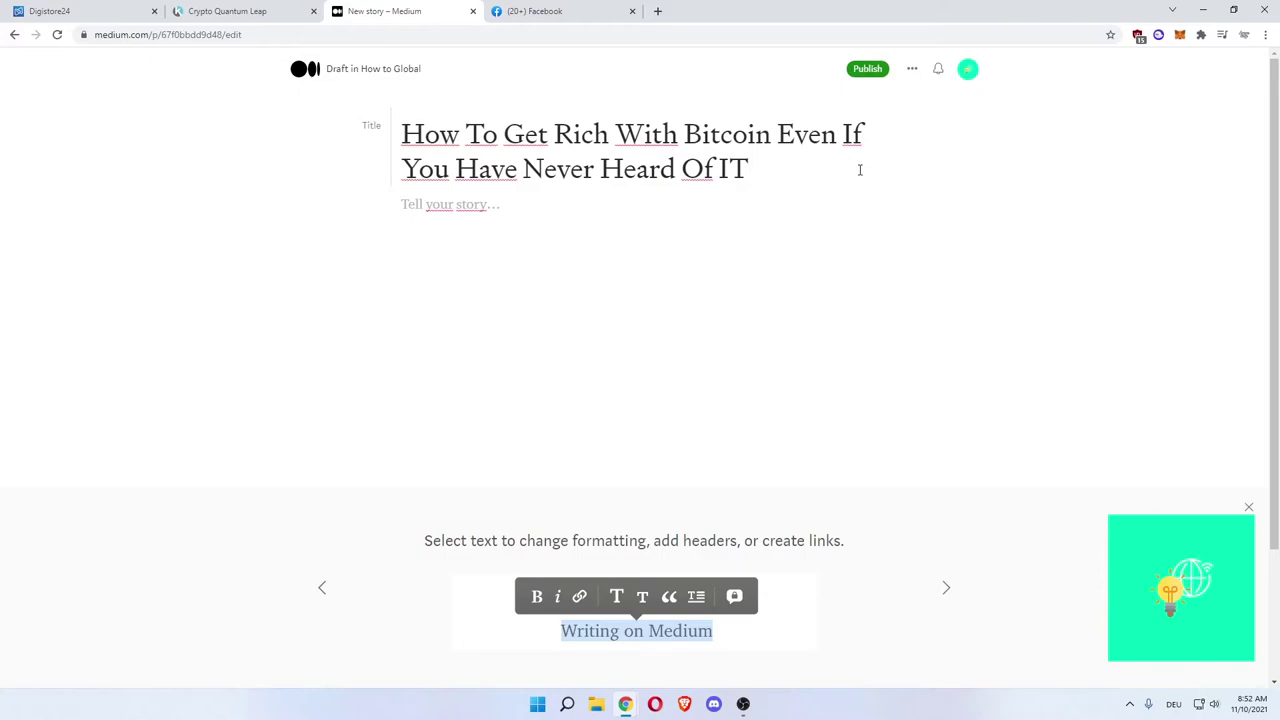
key(Left)
key(Left)
key(BackSpace)
Write 'Have you ever heard of Bitcoin? You can make good money with it and get rich.' plus an empty paragraph
click(470, 207)
text(Have you )
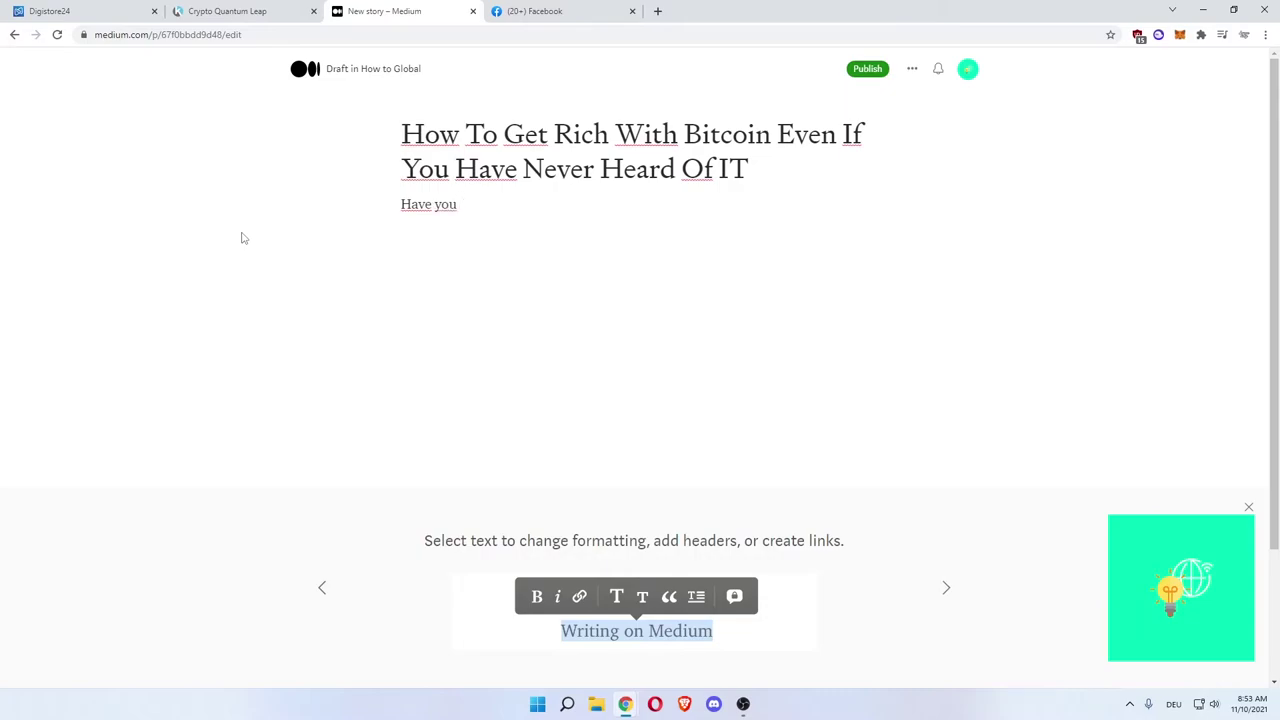
text(ever heard of Bitcoin? Y)
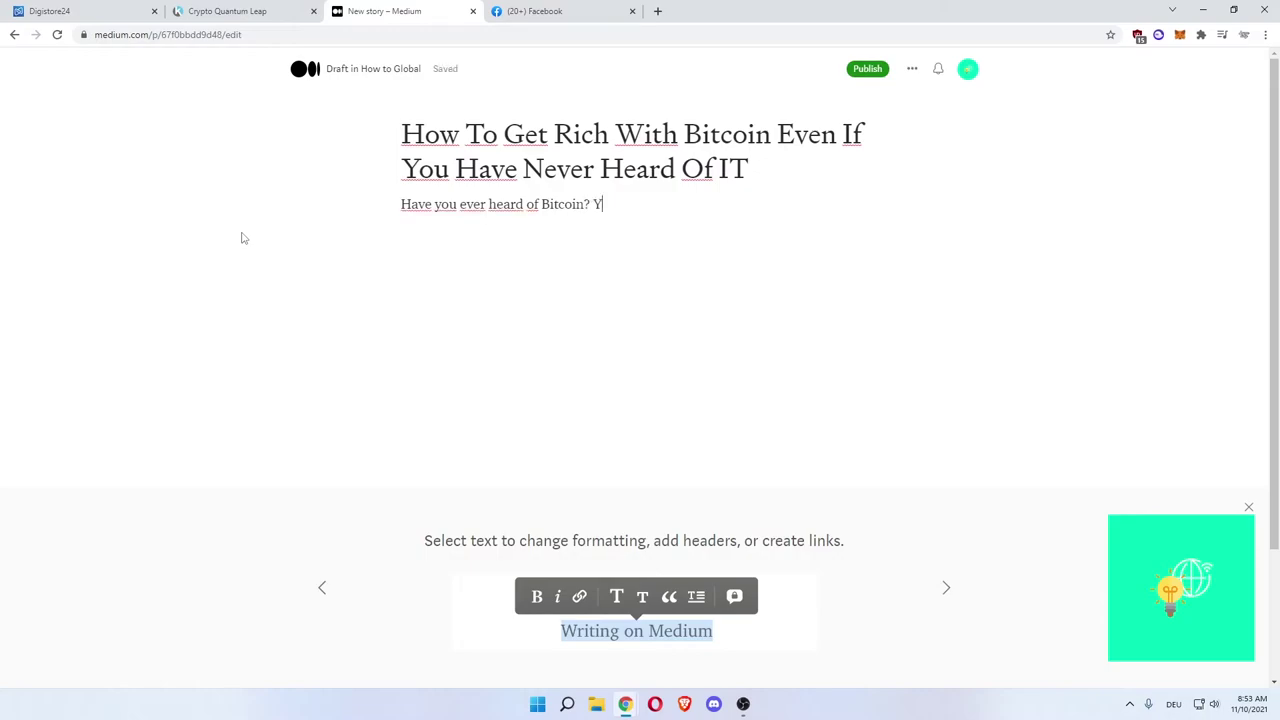
text(ou can make )
text(good money)
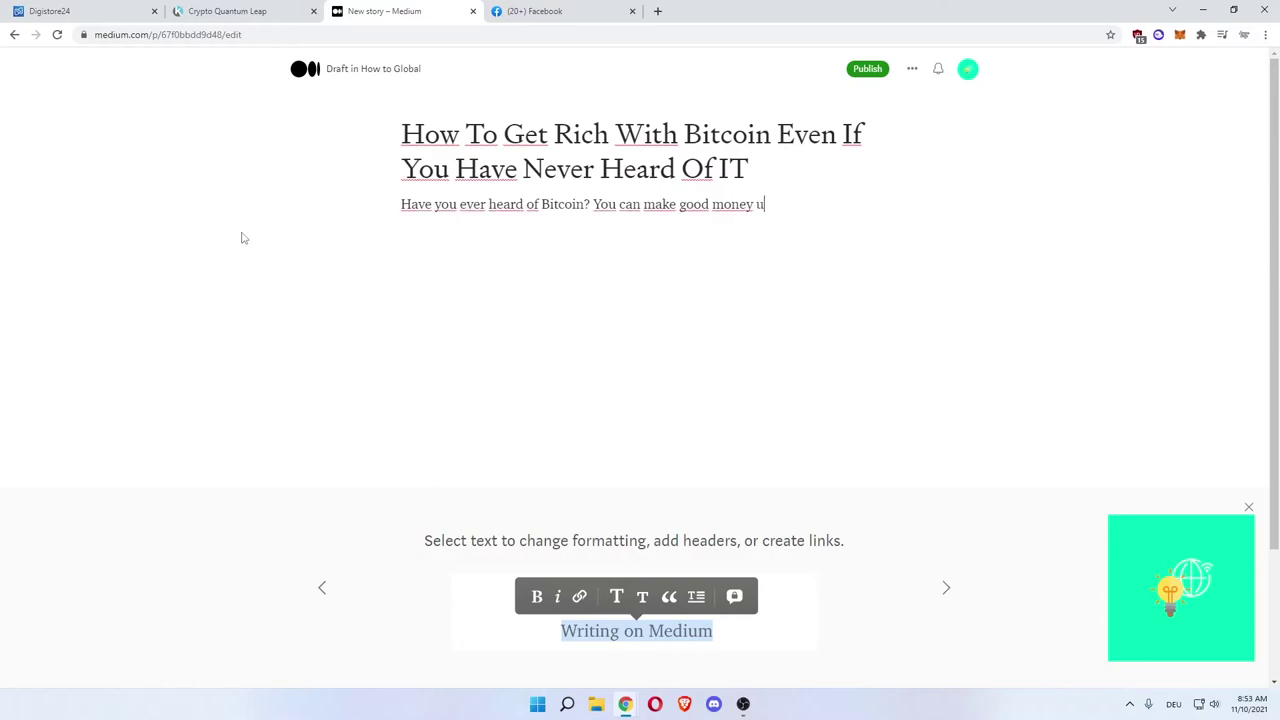
key(BackSpace)
text(with it and )
text(get rich.)
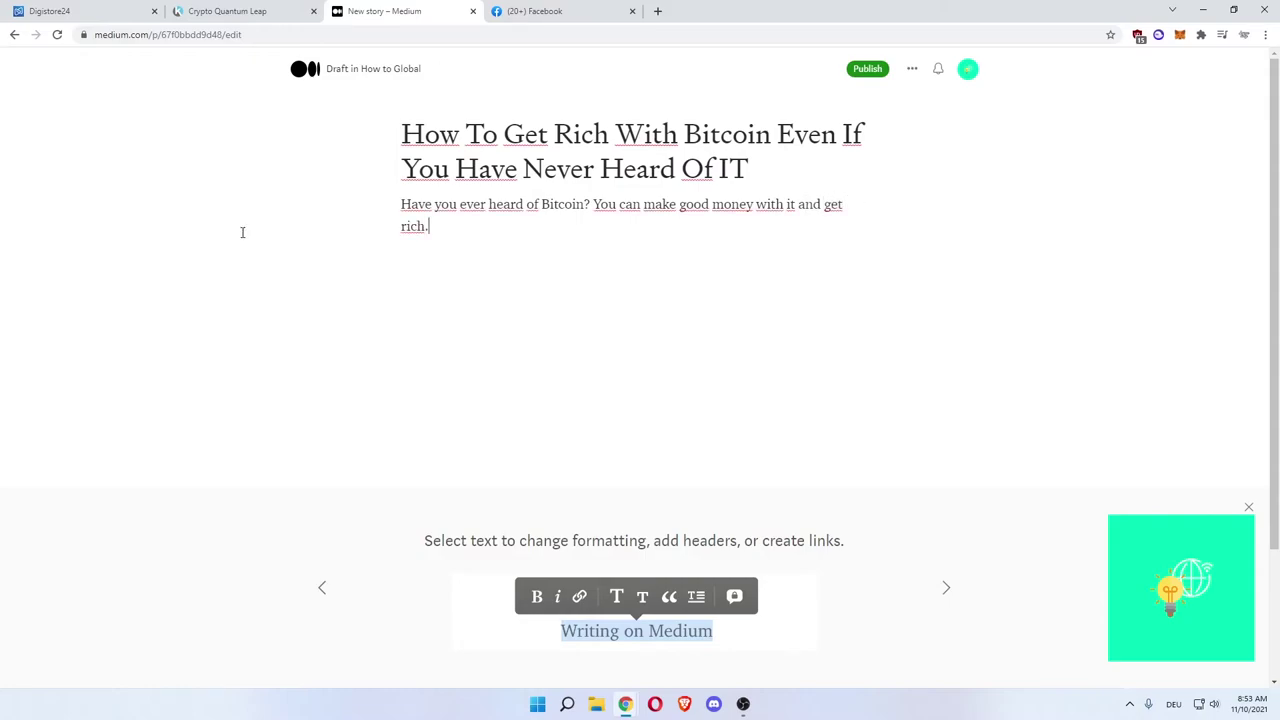
key(BackSpace)
text(..)
key(Return)
key(Return)
key(Return)
key(Return)
drag(402, 204, 512, 206)
click(514, 206)
click(439, 390)
Type 'Learn the BEST WAY to get RICH with Bitcoin over HERE:' and paste the bold product title after it
scroll(560, 322, down, 1)
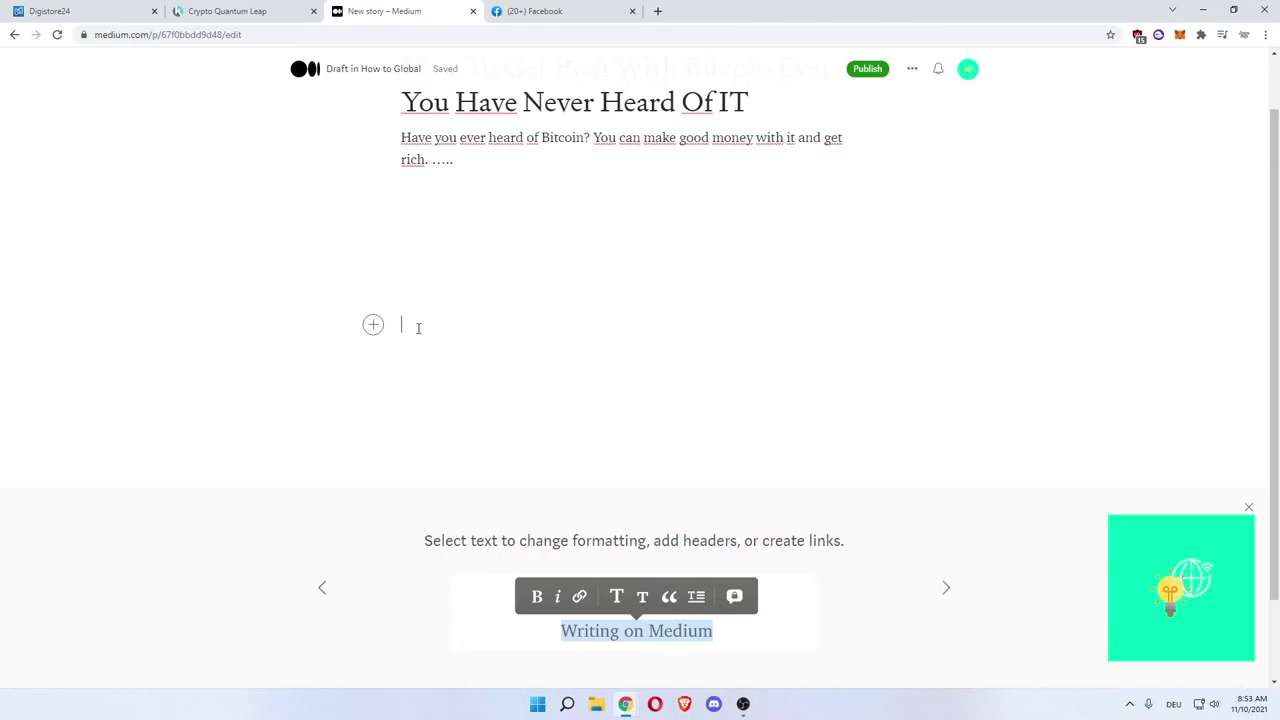
text(Learn the BEST WAY to )
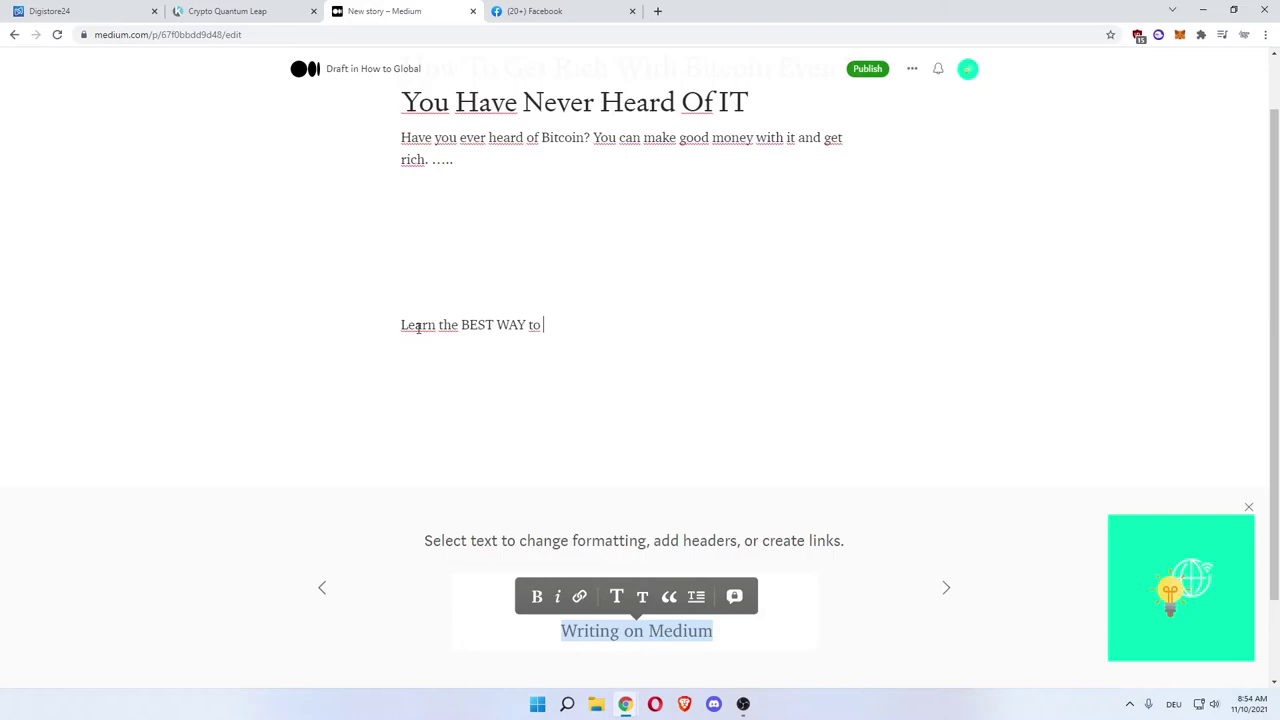
text(get RICH with Bitcoin)
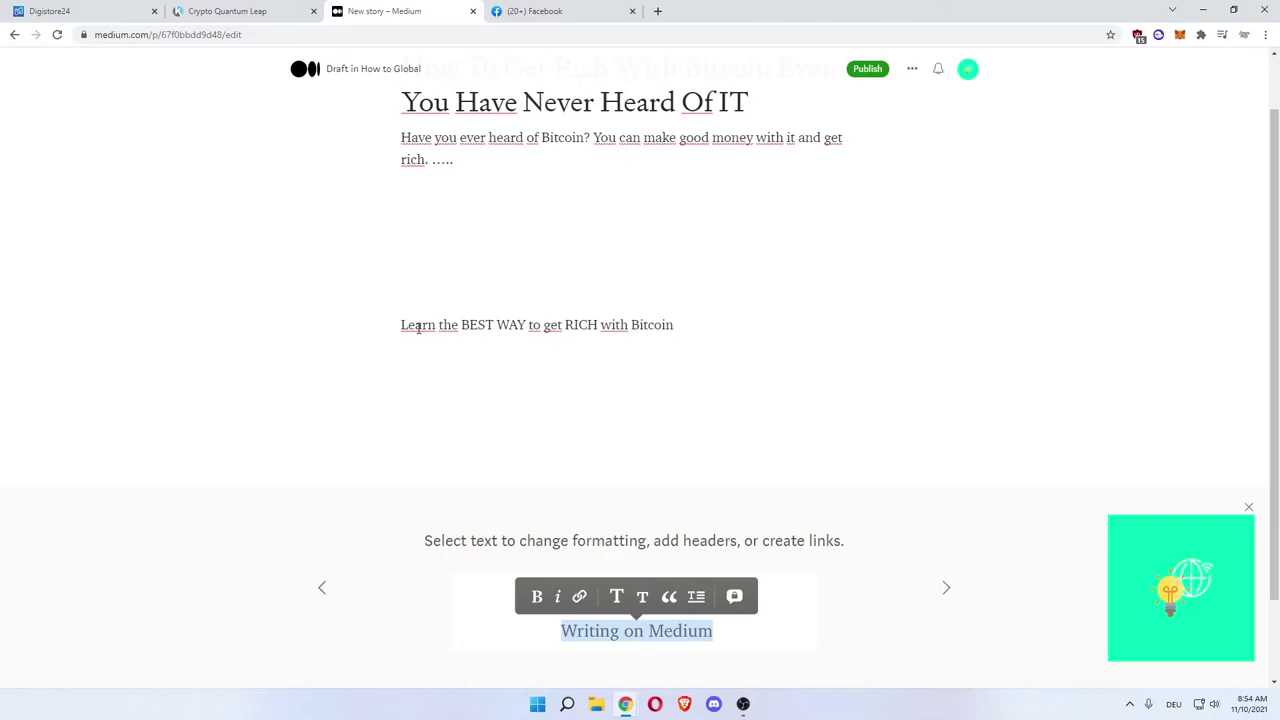
text(.)
key(Return)
key(BackSpace)
key(BackSpace)
text(over HERE:)
text(How To Get Rich With Bitcoin Even If You Have No Clue About Technology)
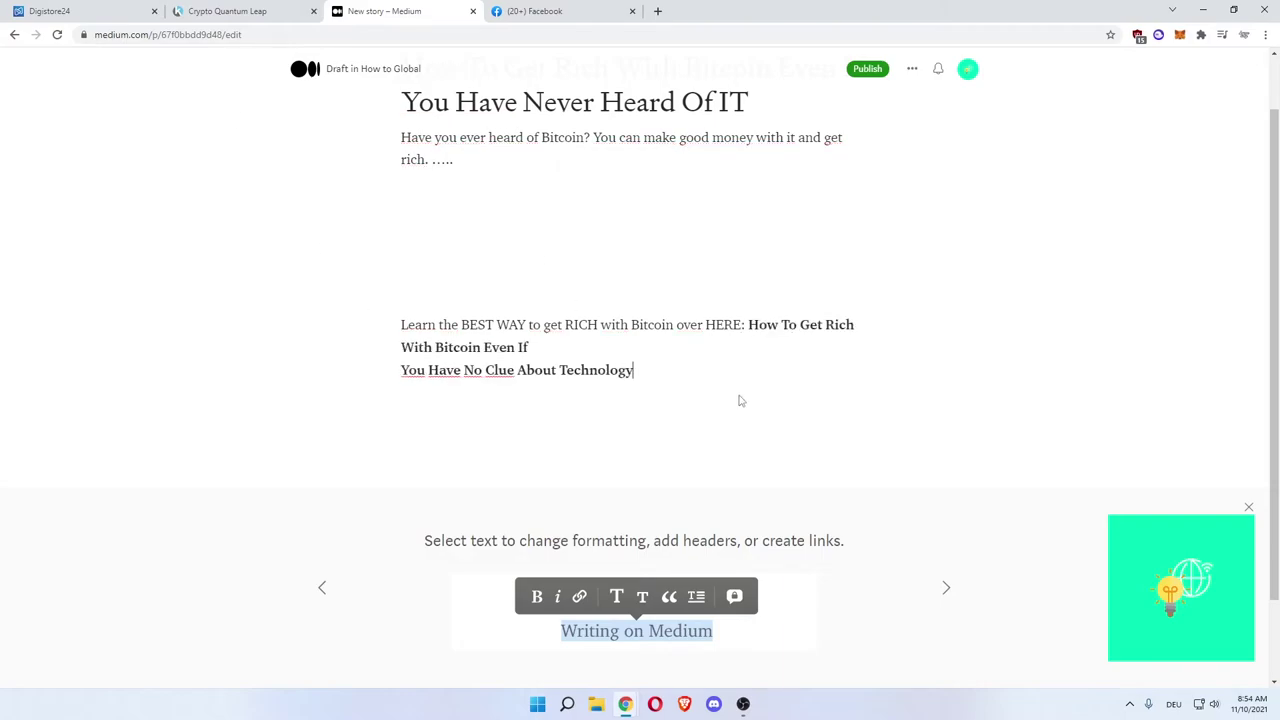
key(ctrl+a)
drag(705, 370, 753, 325)
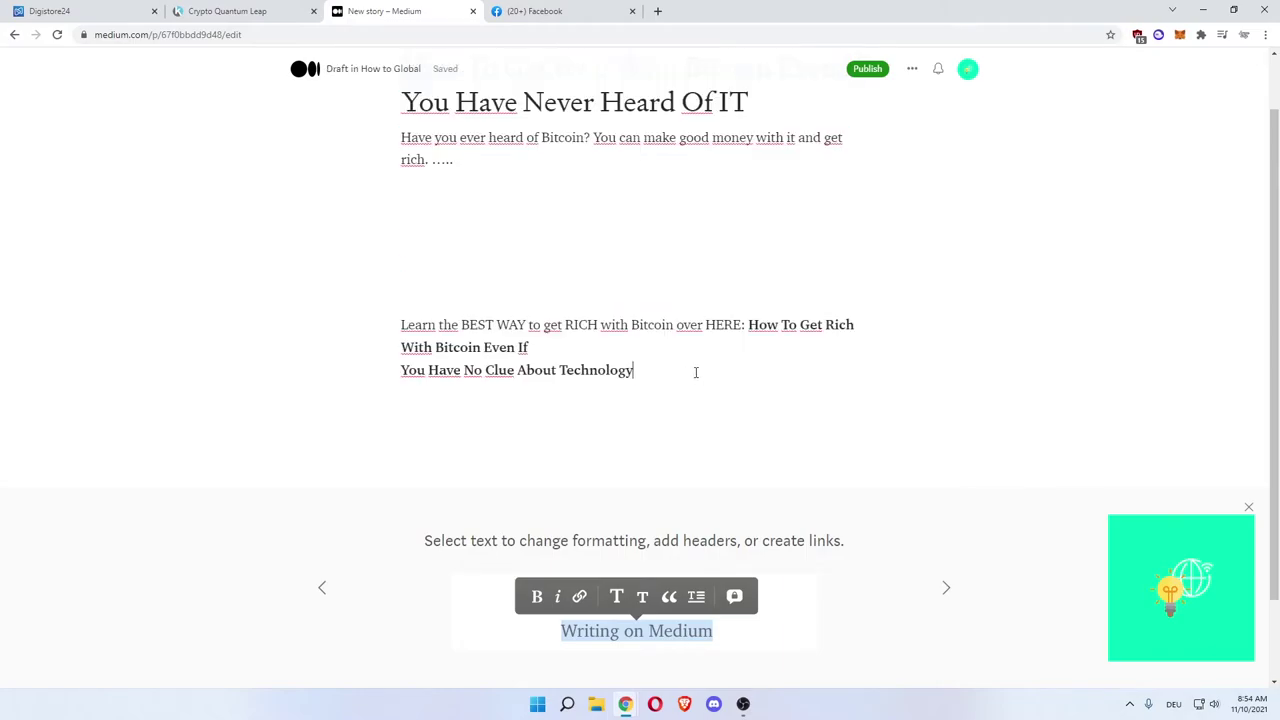
Delete the pasted product title and grab the Crypto Quantum Leap promolink from Digistore24
key(BackSpace)
click(90, 11)
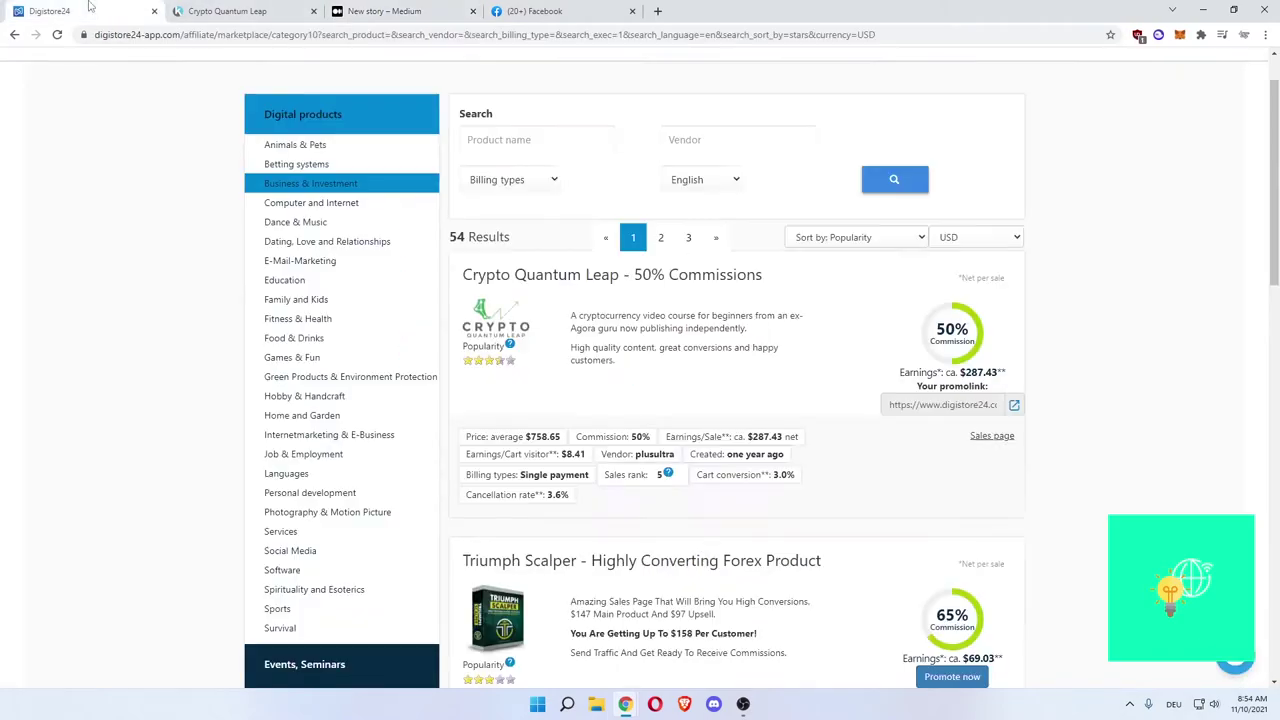
click(891, 402)
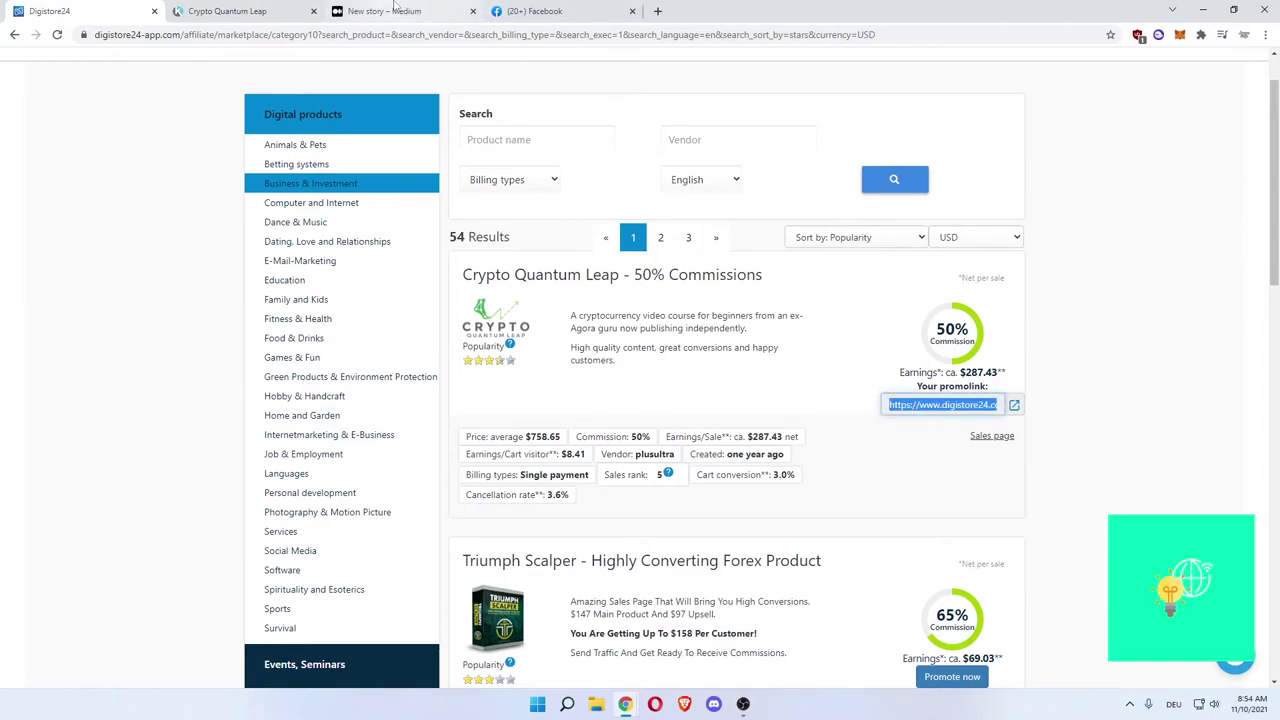
click(395, 11)
text(https://www.digistore24.com/redir/325658/howtoglobal/)
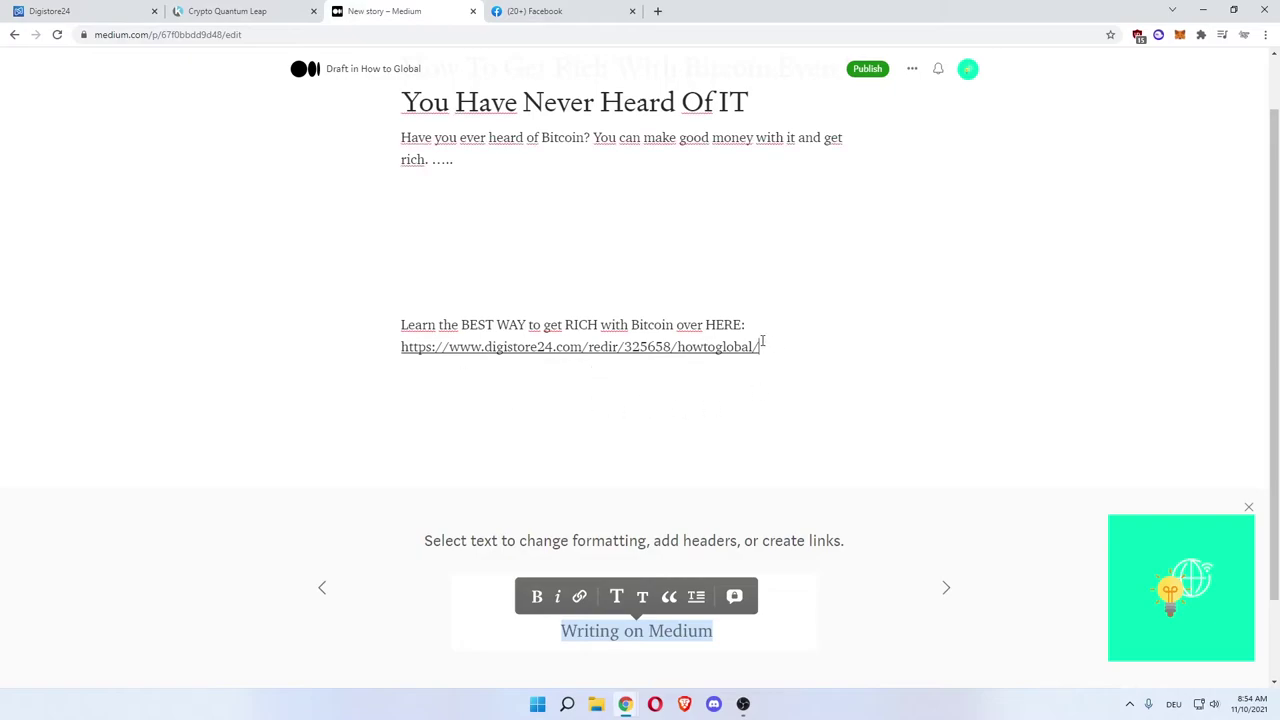
drag(763, 347, 401, 347)
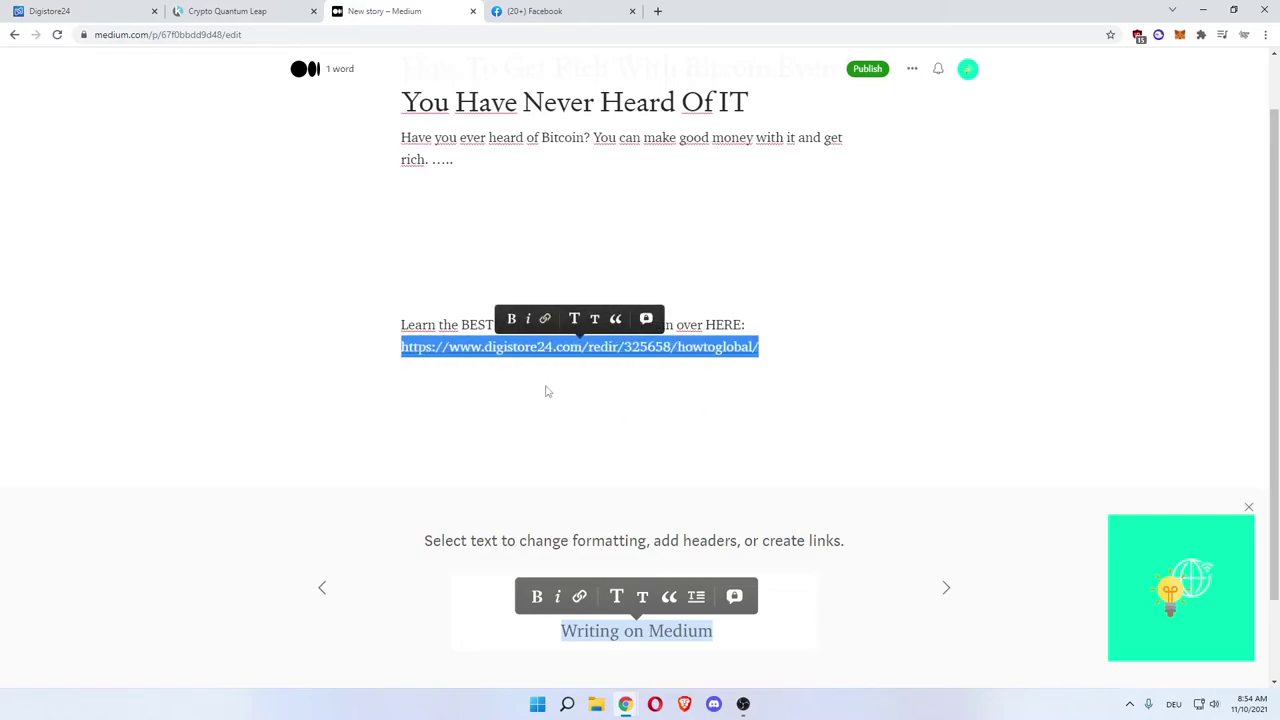
key(BackSpace)
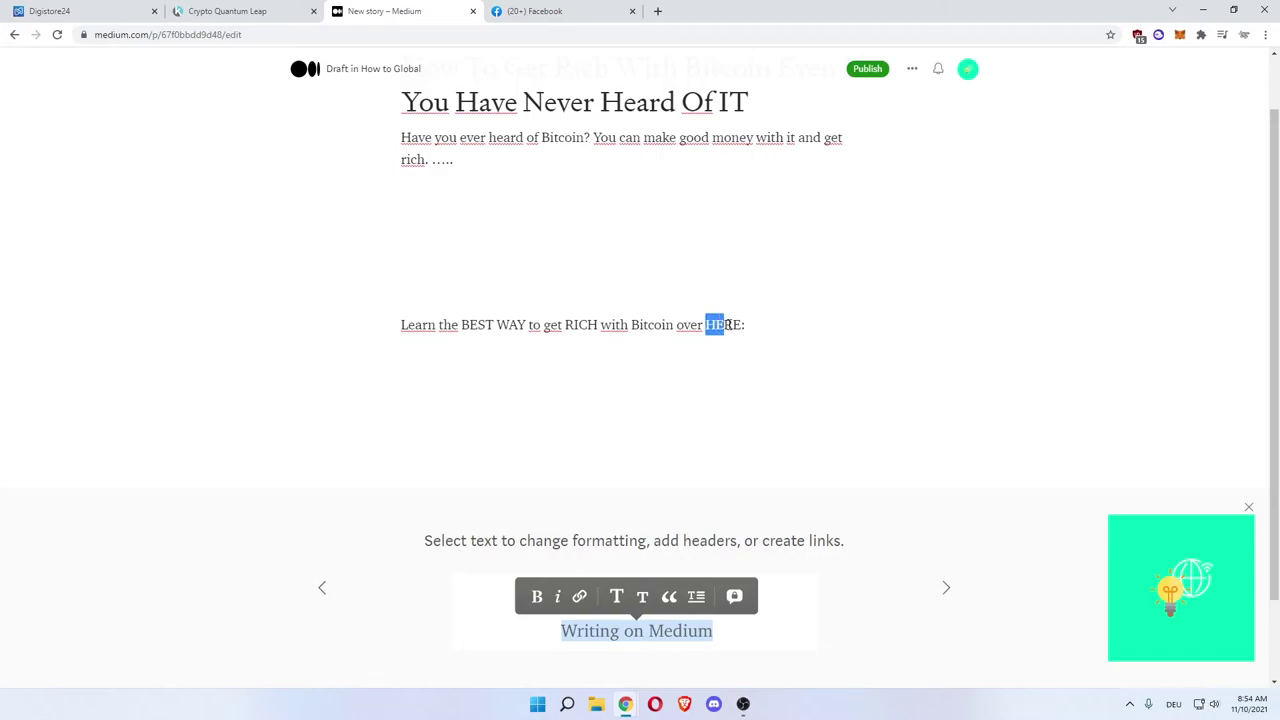
Link the word HERE to the affiliate promolink and remove the trailing colon
drag(706, 324, 741, 325)
click(740, 326)
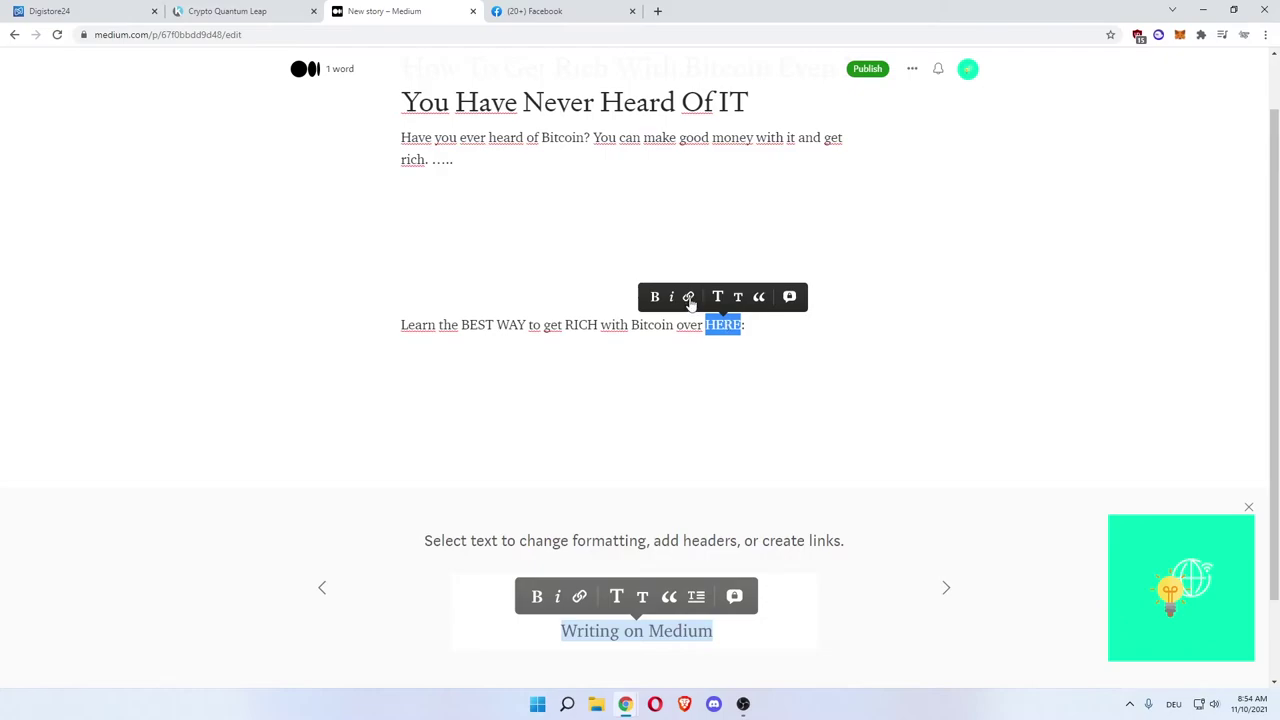
click(688, 297)
key(ctrl+v)
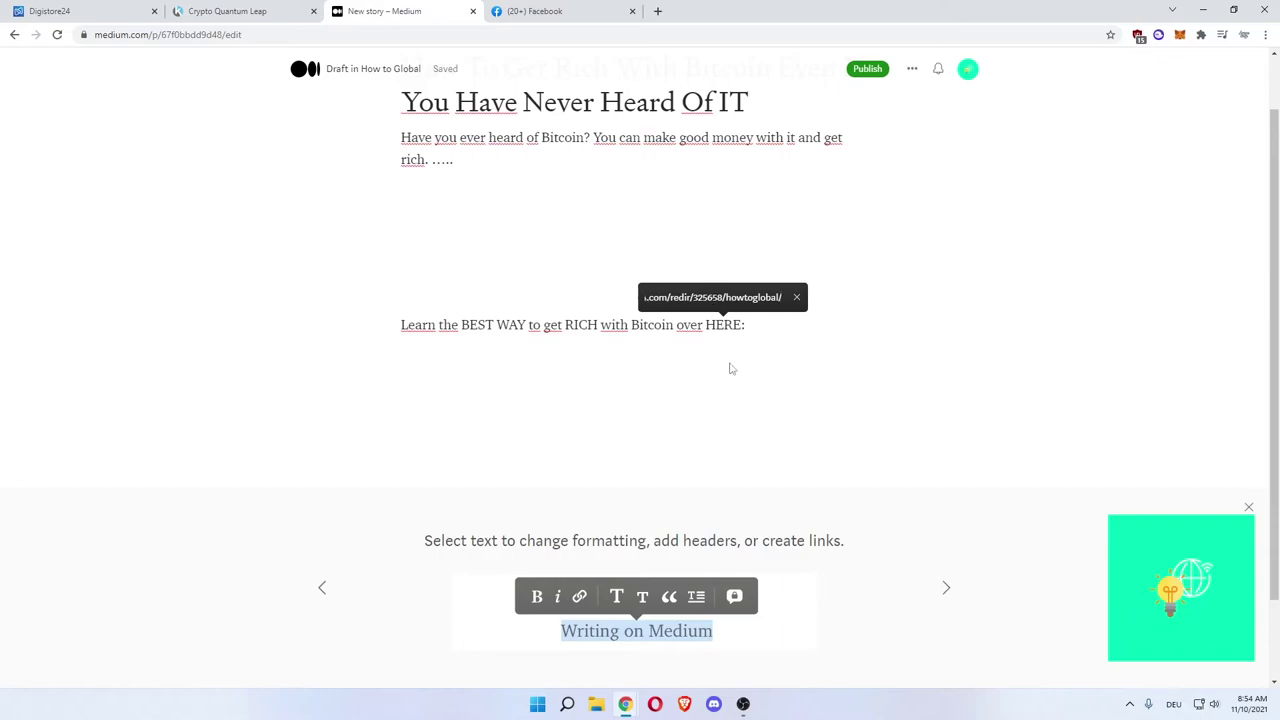
key(Return)
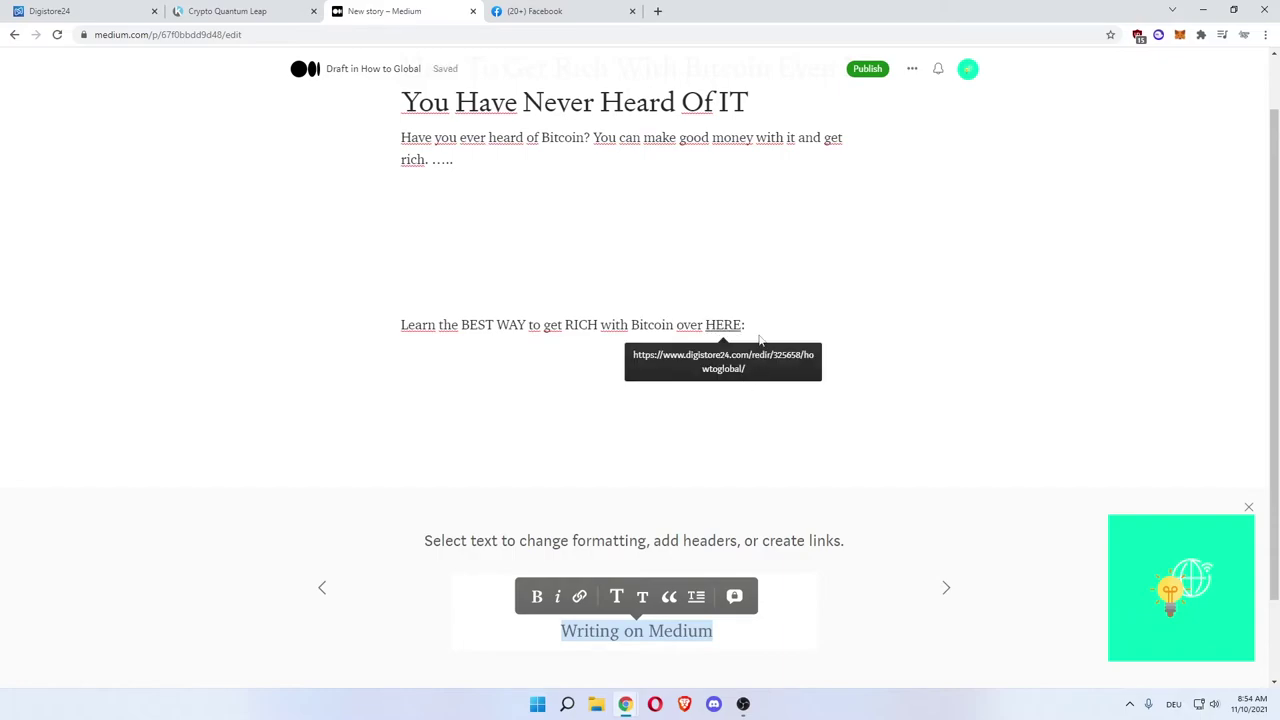
click(754, 331)
key(BackSpace)
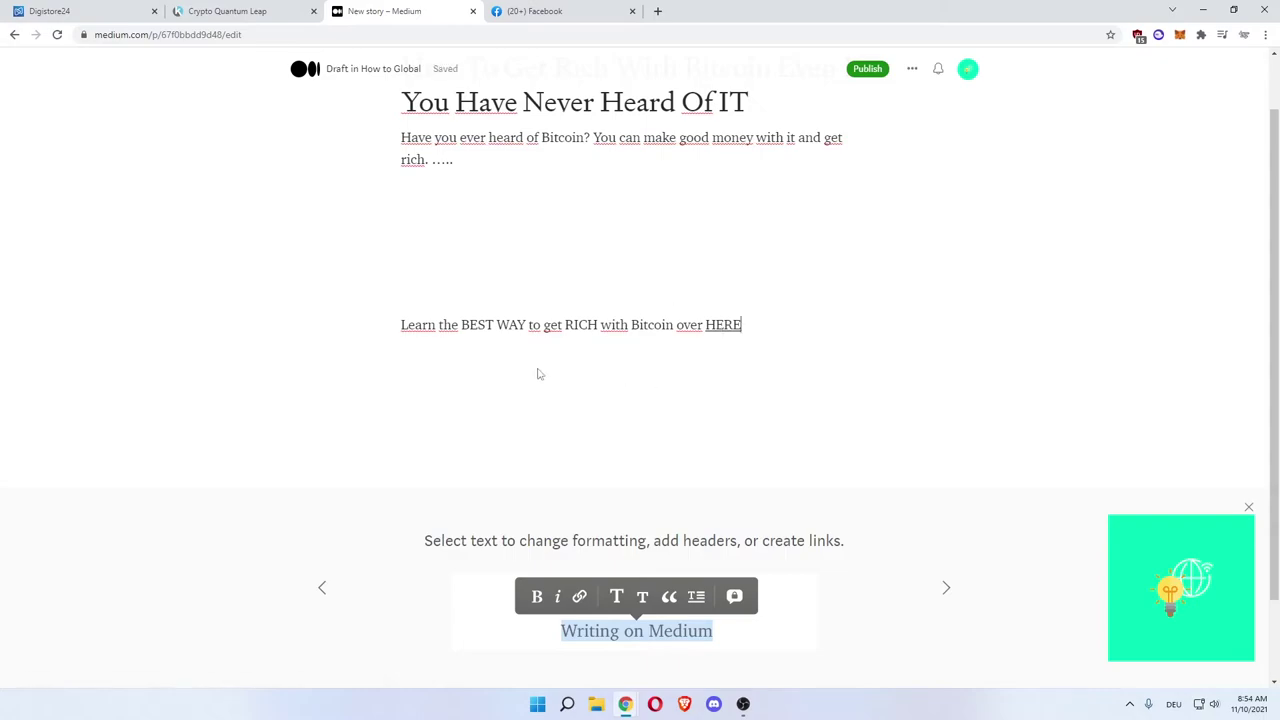
Try bold, heading, quote and private-note formatting on the call-to-action sentence, cancelling the note
scroll(526, 383, down, 1)
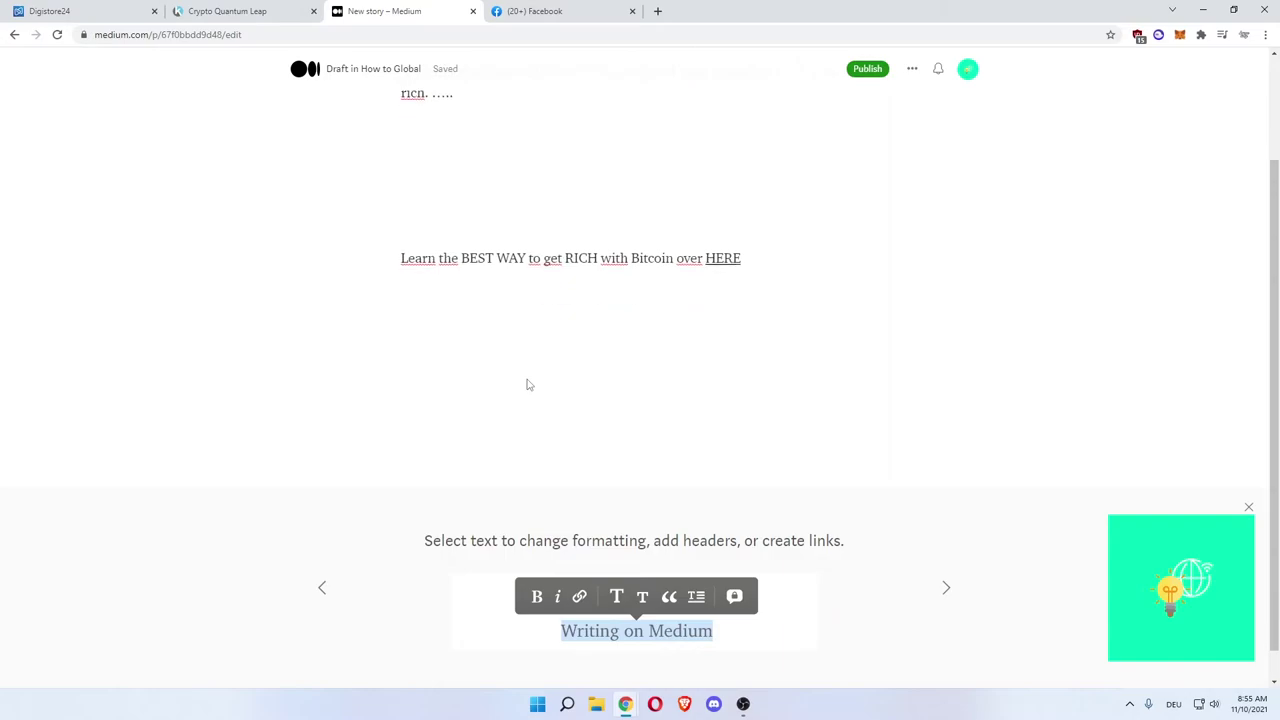
scroll(526, 377, up, 1)
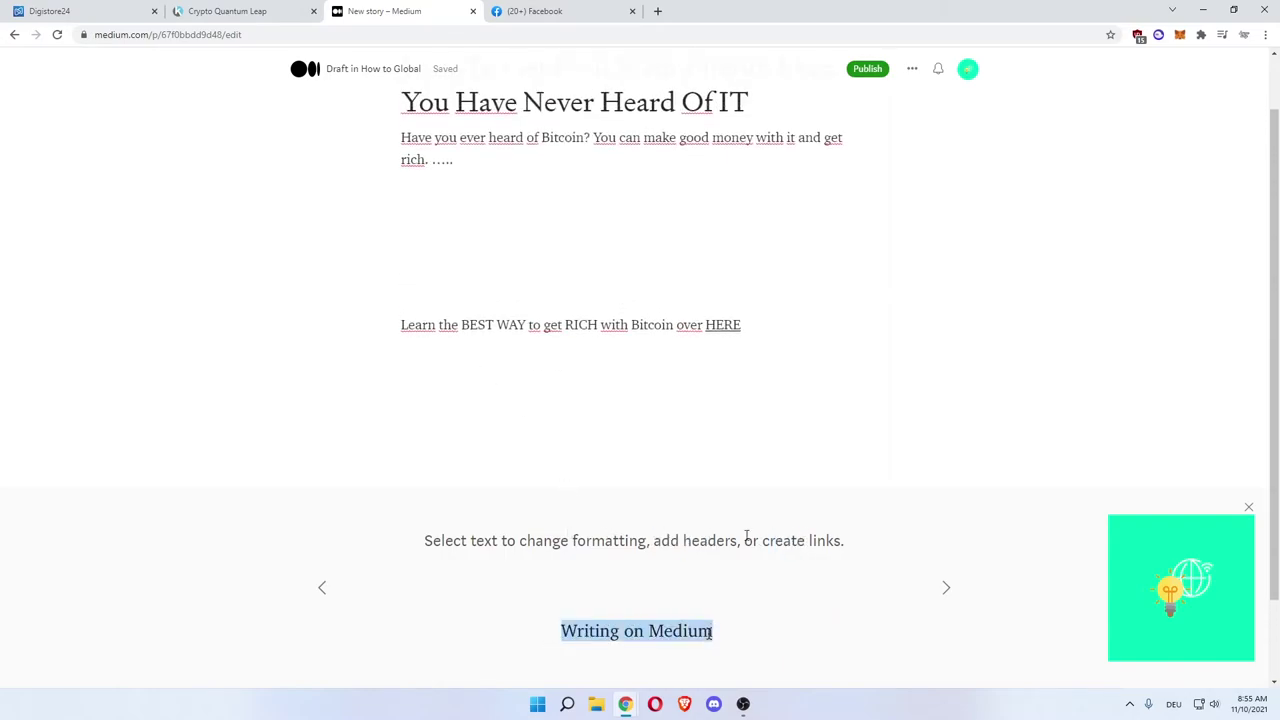
drag(402, 324, 703, 324)
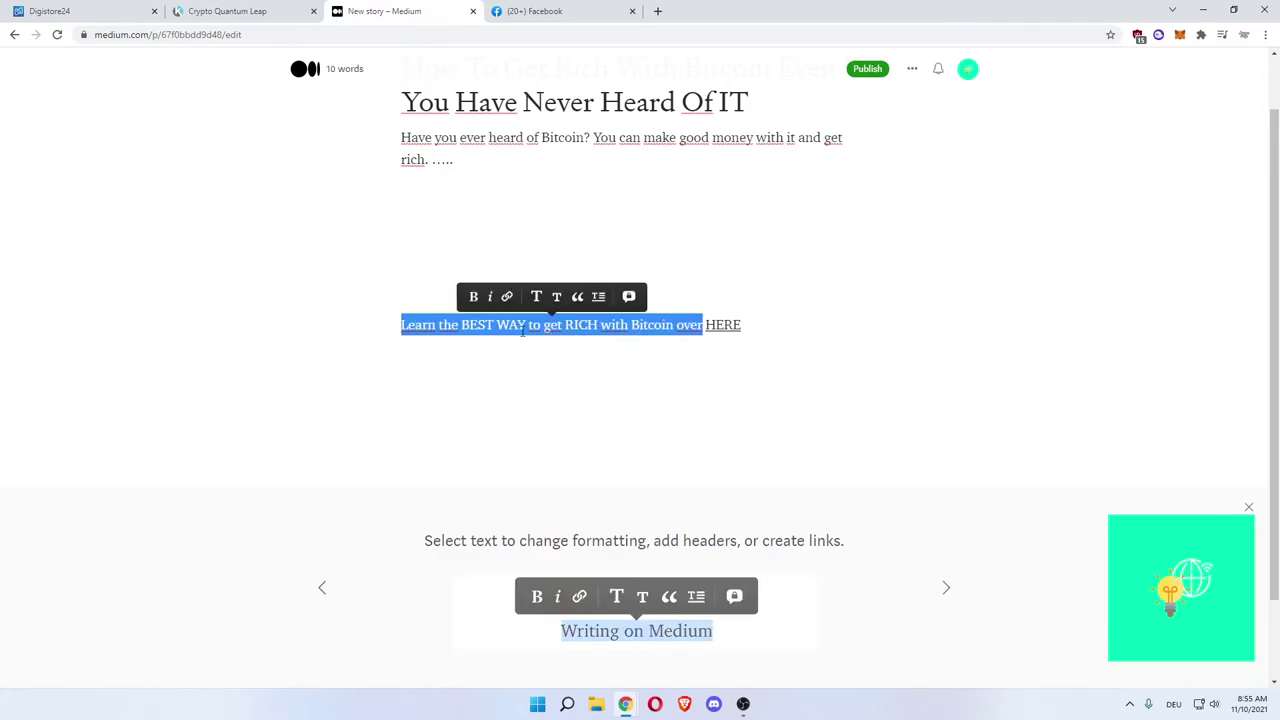
click(475, 297)
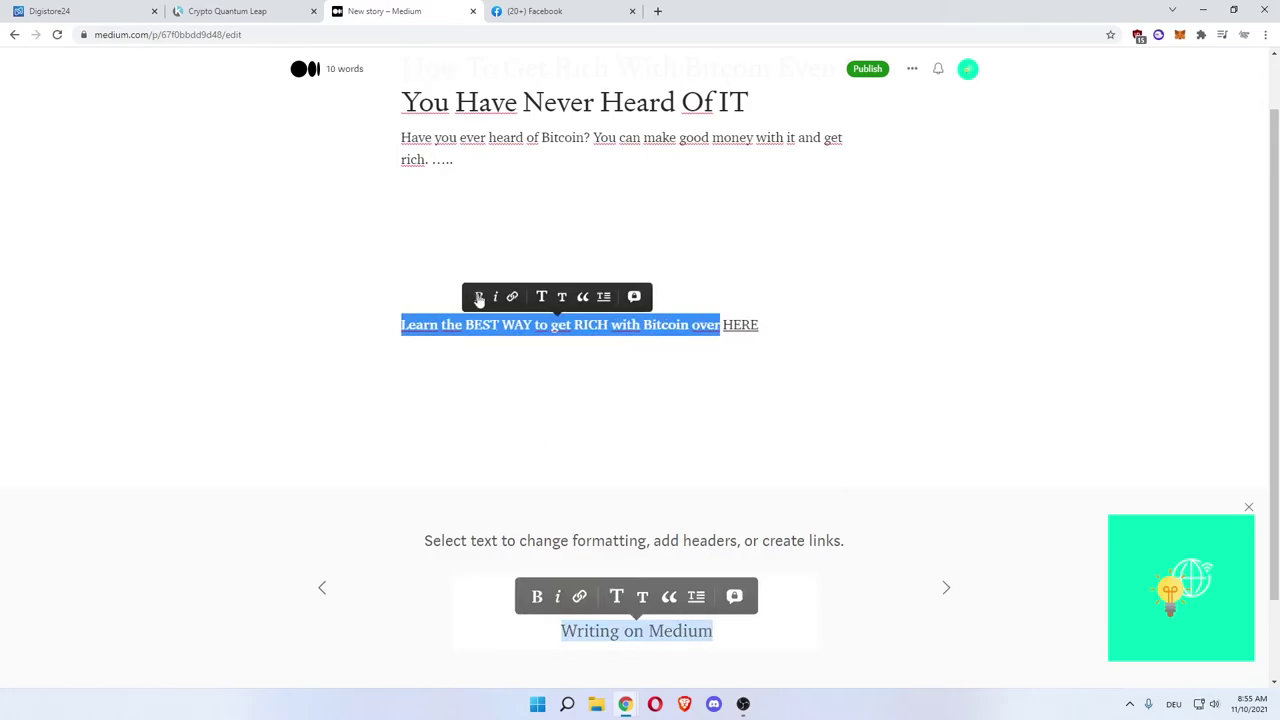
click(546, 297)
click(591, 311)
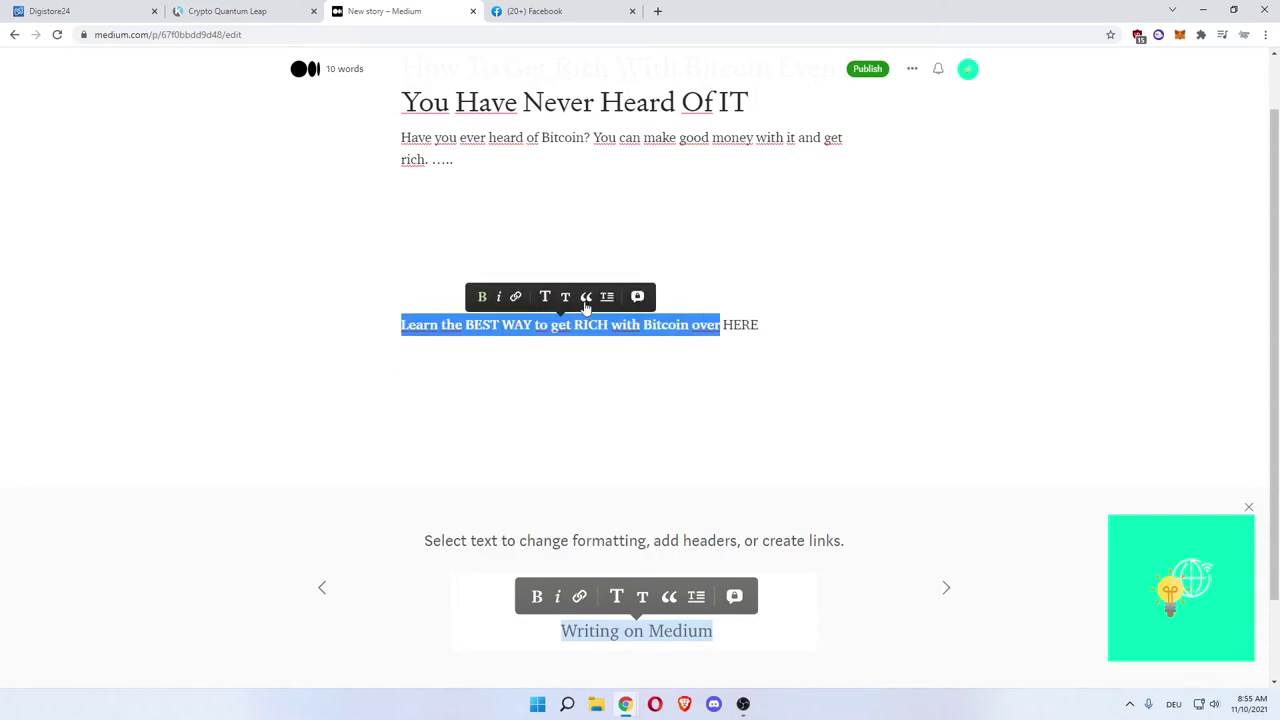
click(586, 299)
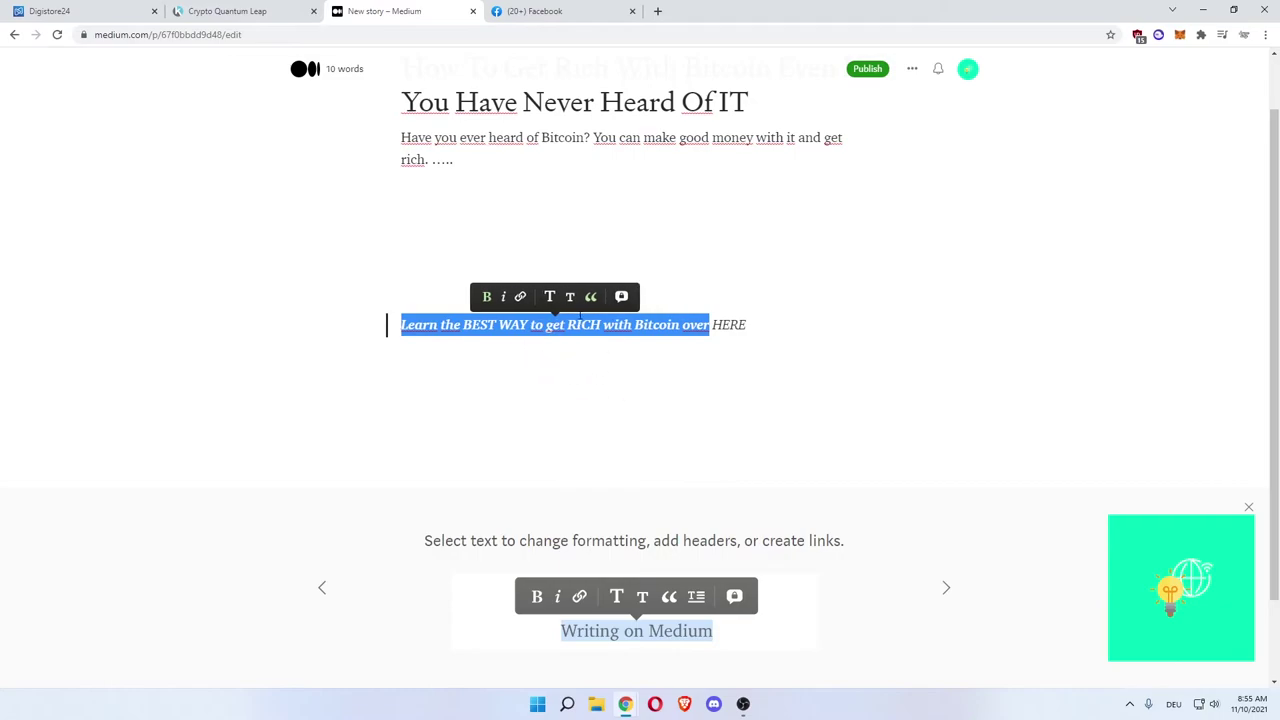
click(591, 299)
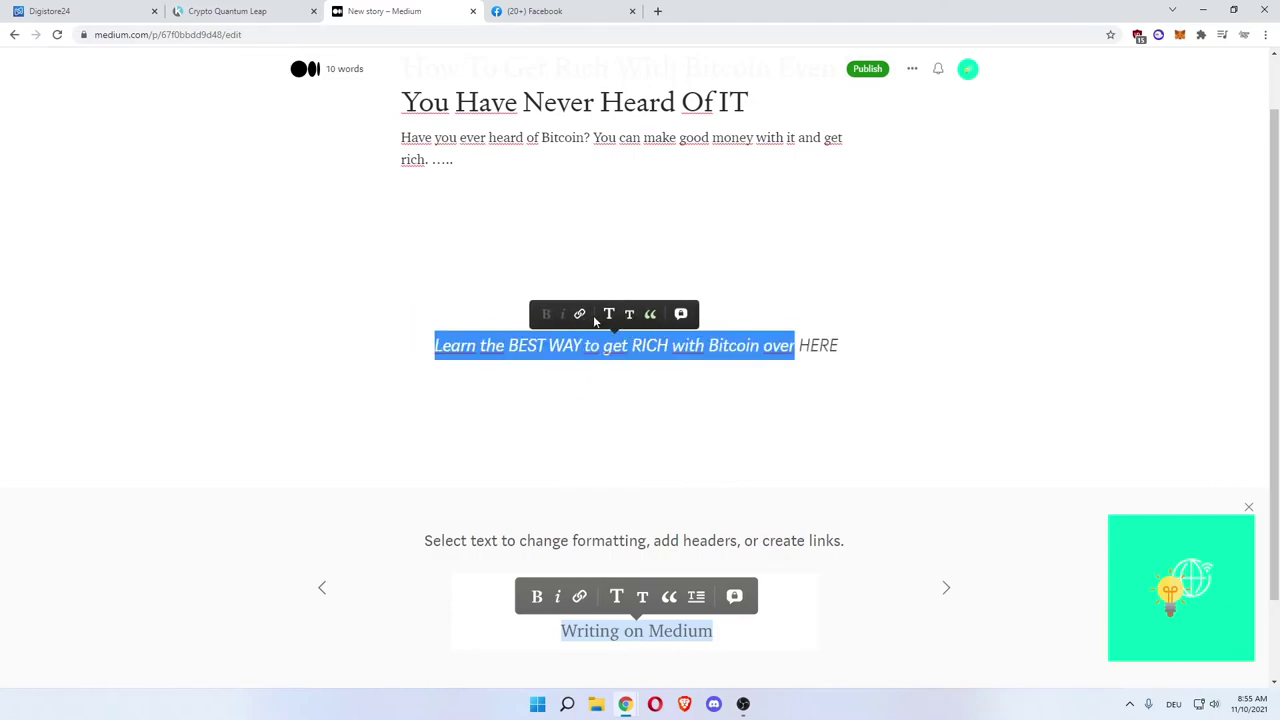
click(681, 315)
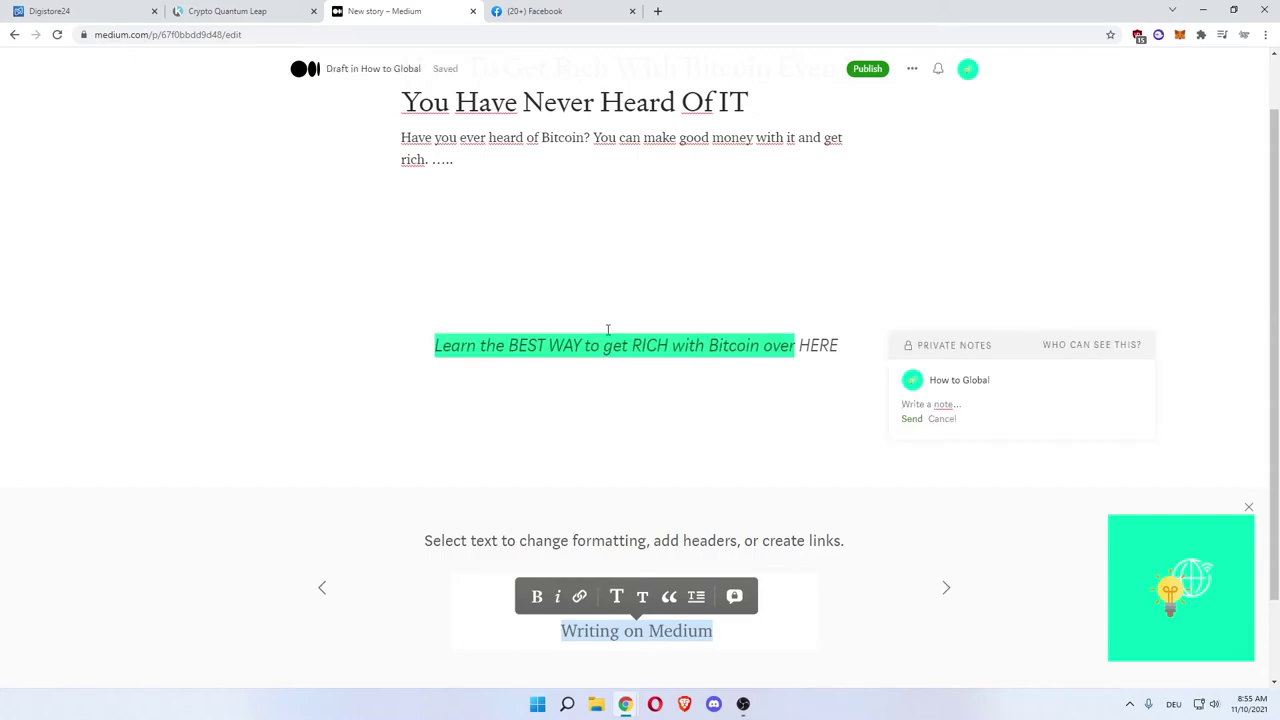
click(941, 419)
click(446, 347)
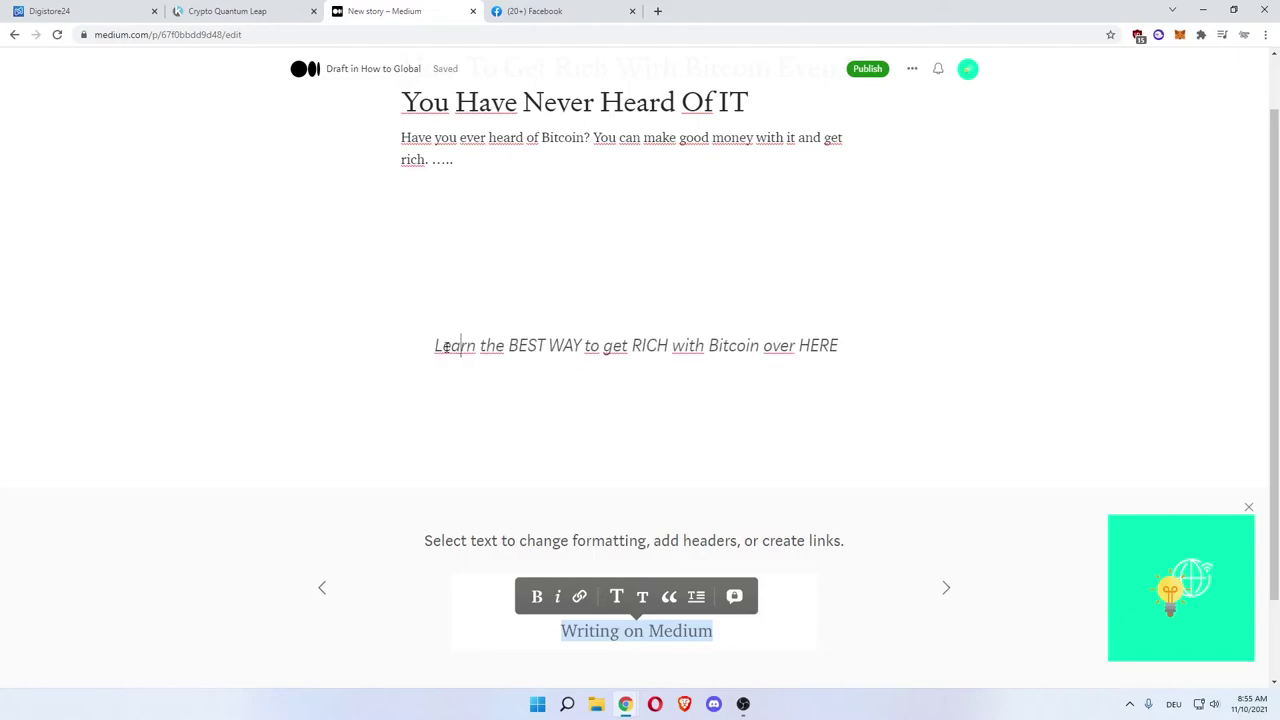
Reformat the sentence as a bold heading, then return the line to normal body text
drag(436, 346, 795, 346)
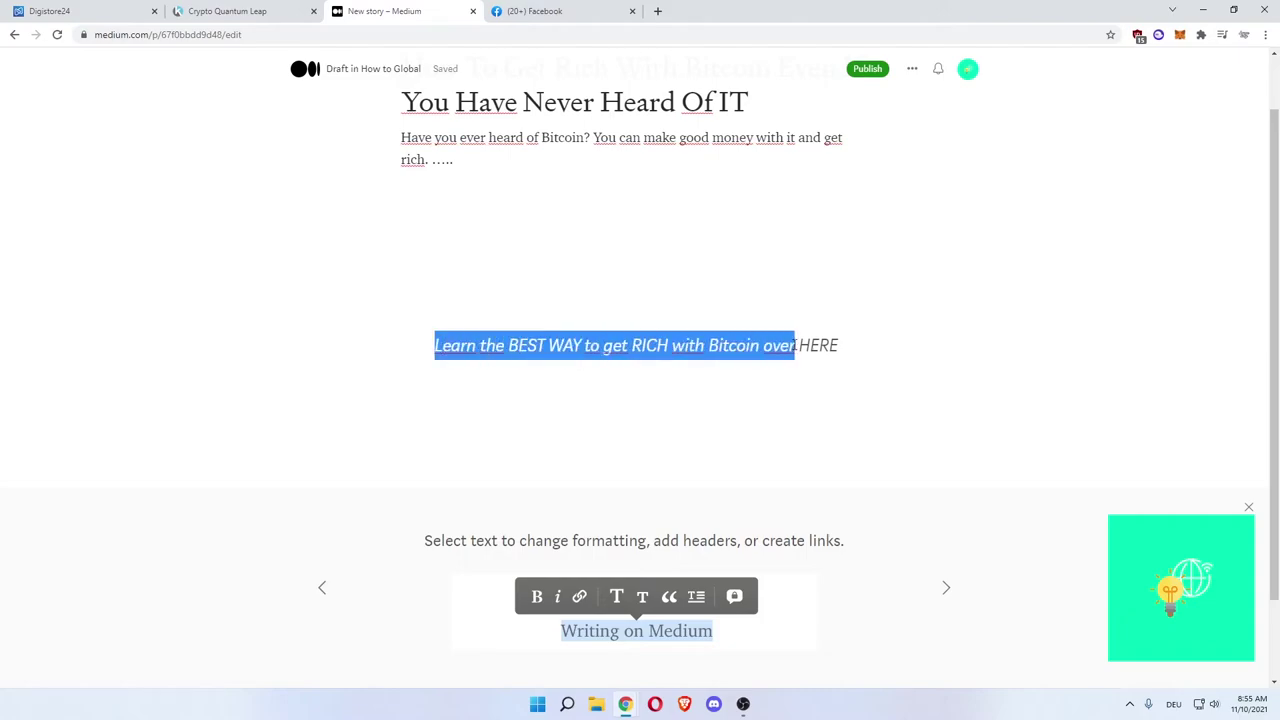
click(608, 314)
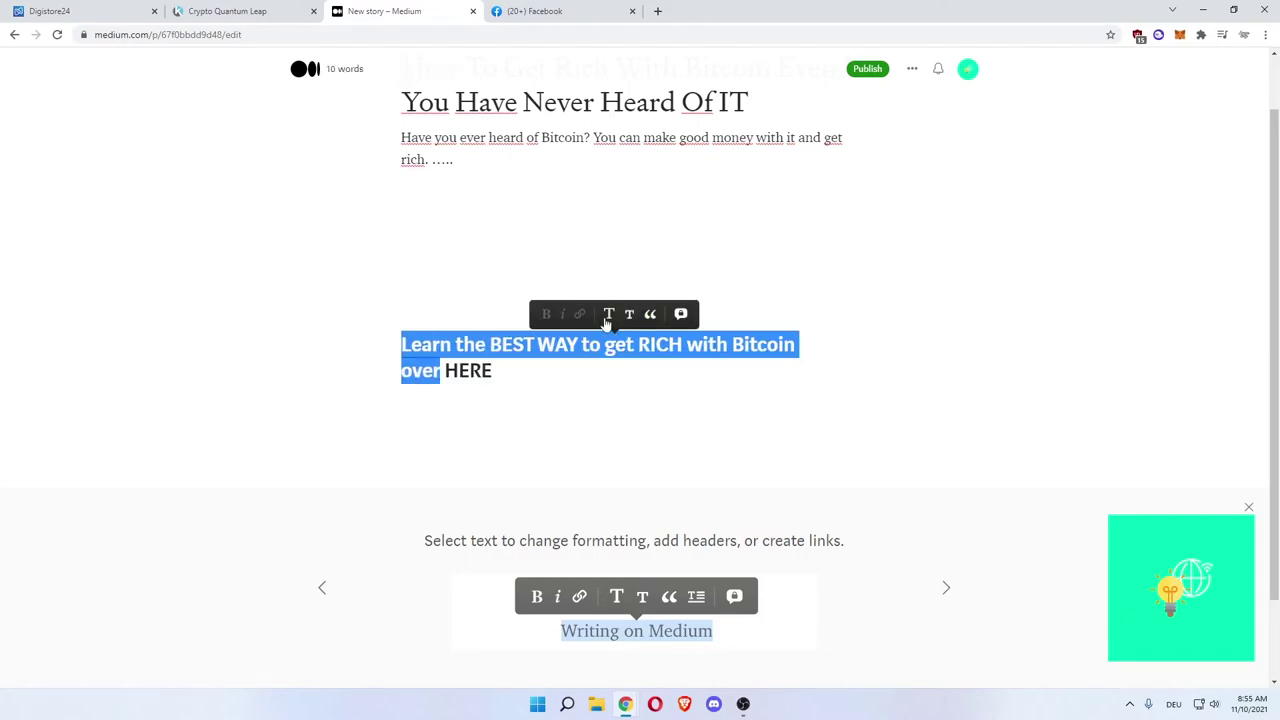
click(567, 386)
drag(446, 371, 495, 372)
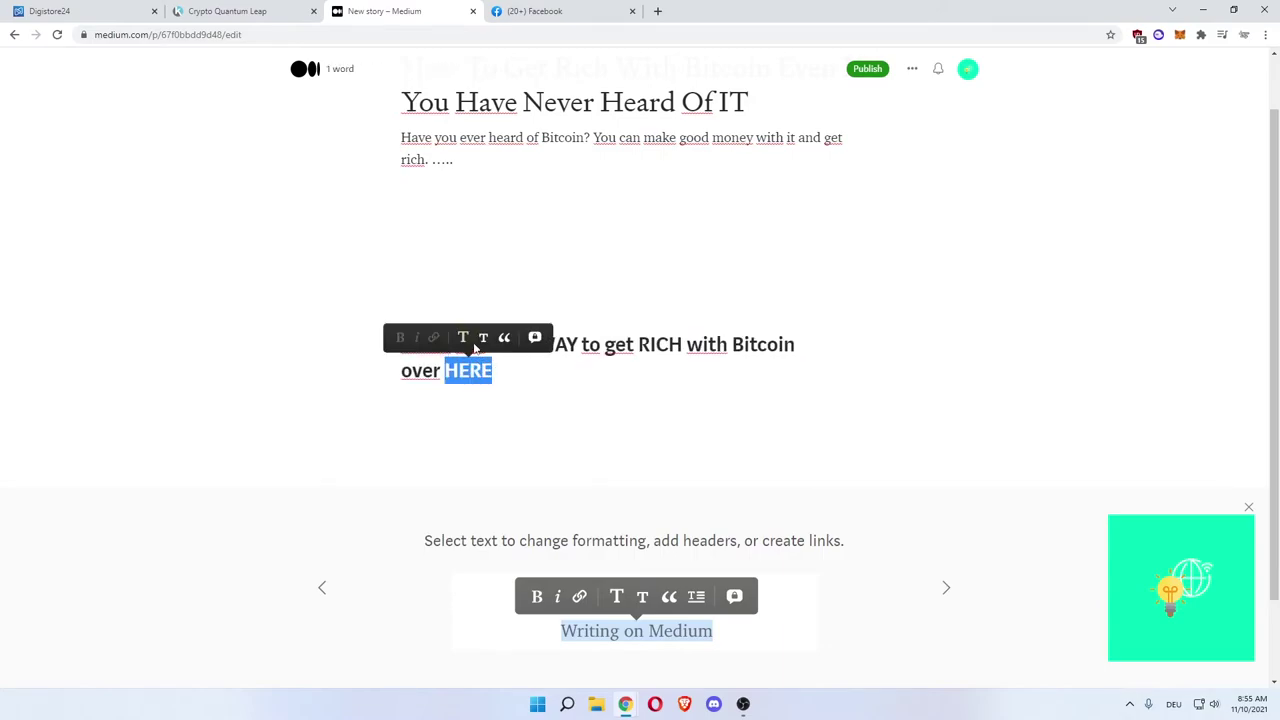
click(465, 339)
click(723, 399)
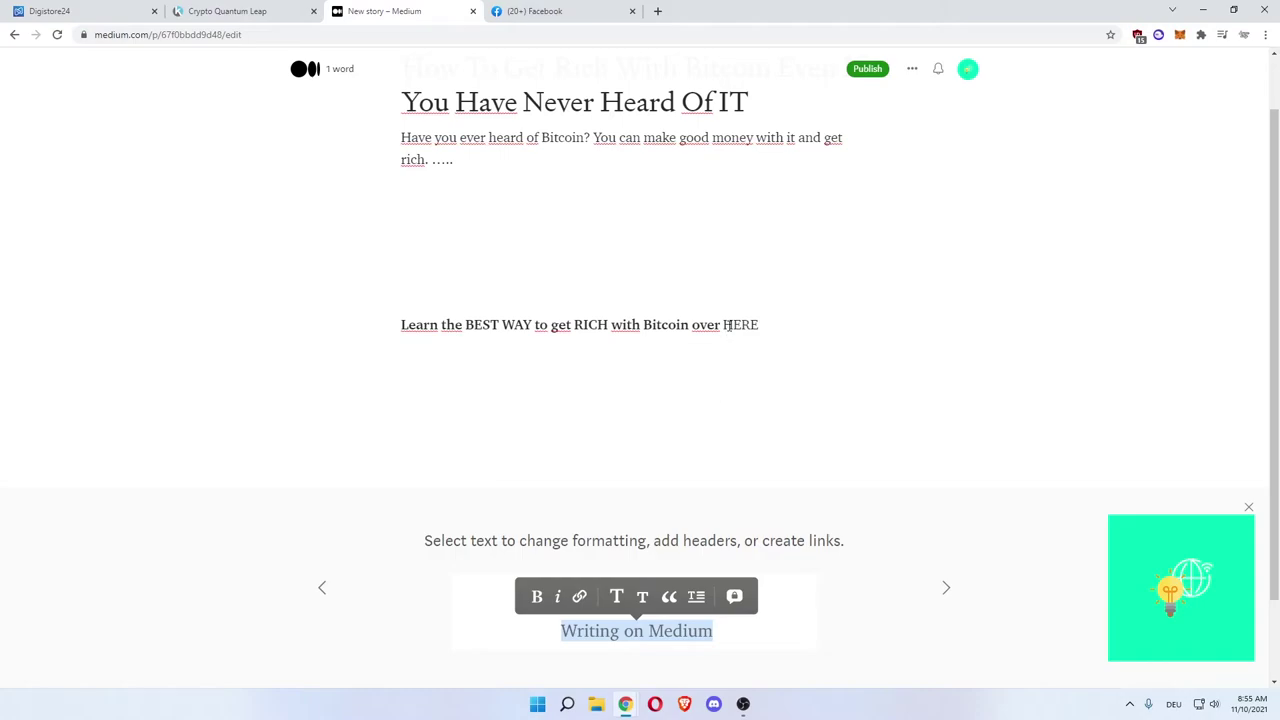
Reapply the affiliate promolink to the word HERE
drag(723, 326, 764, 318)
click(705, 298)
key(ctrl+v)
key(Return)
Write 'found this great Way to make money with crypto' on the line below the intro
scroll(565, 230, up, 1)
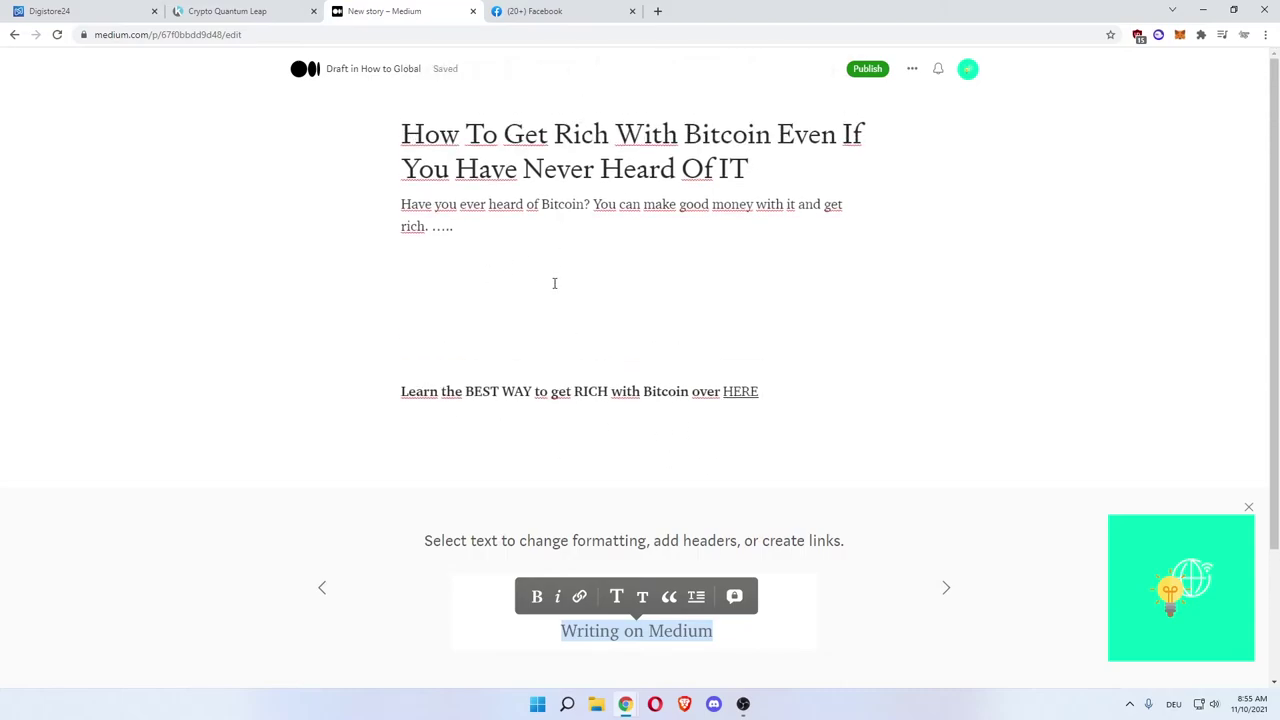
click(427, 241)
text(found this great way)
key(BackSpace)
key(BackSpace)
key(BackSpace)
text(Way to make money with crypto)
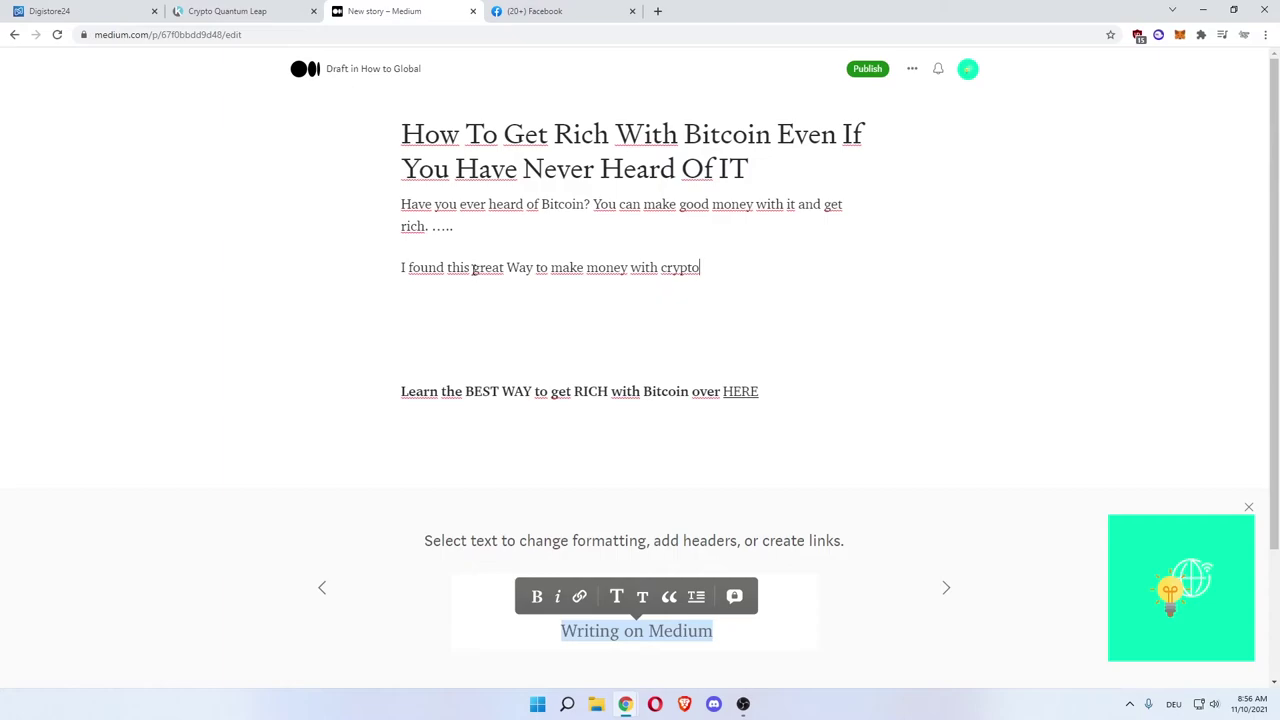
Start a link on 'great Way' and cancel it, then add '.....' on the next line
drag(473, 268, 533, 268)
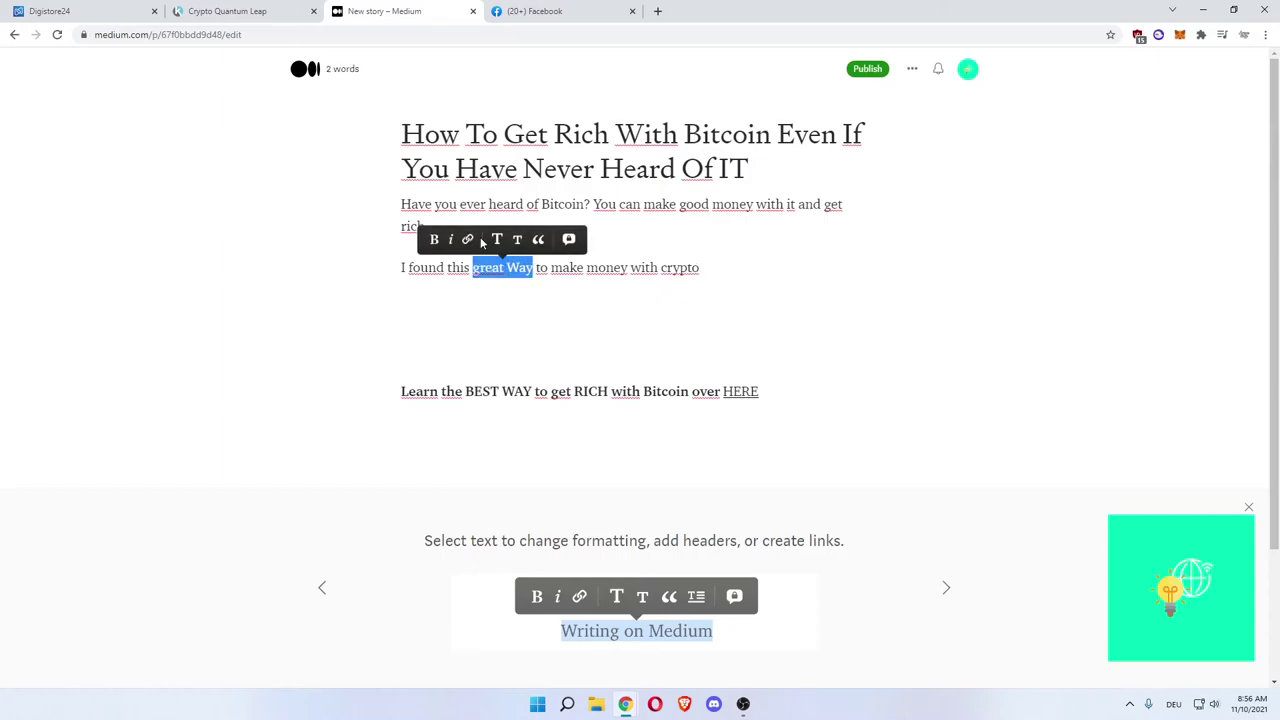
click(467, 239)
key(Escape)
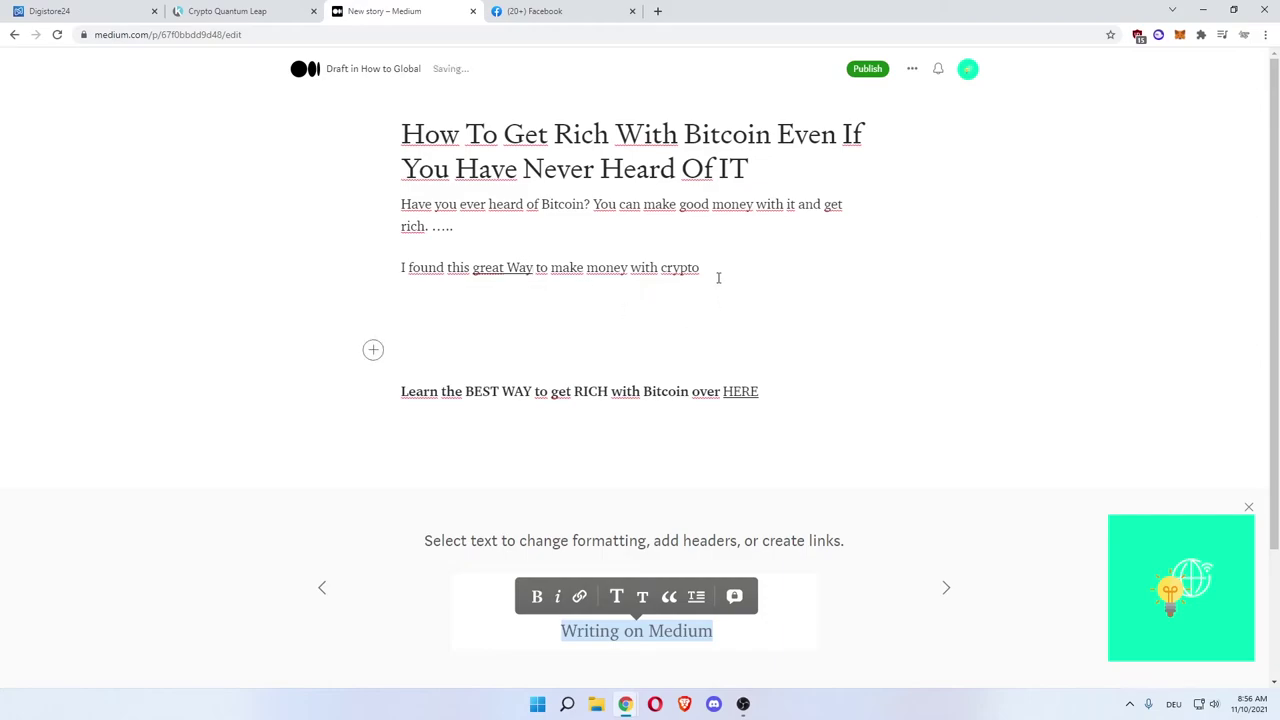
click(467, 311)
text(.....)
In the publishing options, add the tags Bitcoin, Money and Make Money Online
click(868, 70)
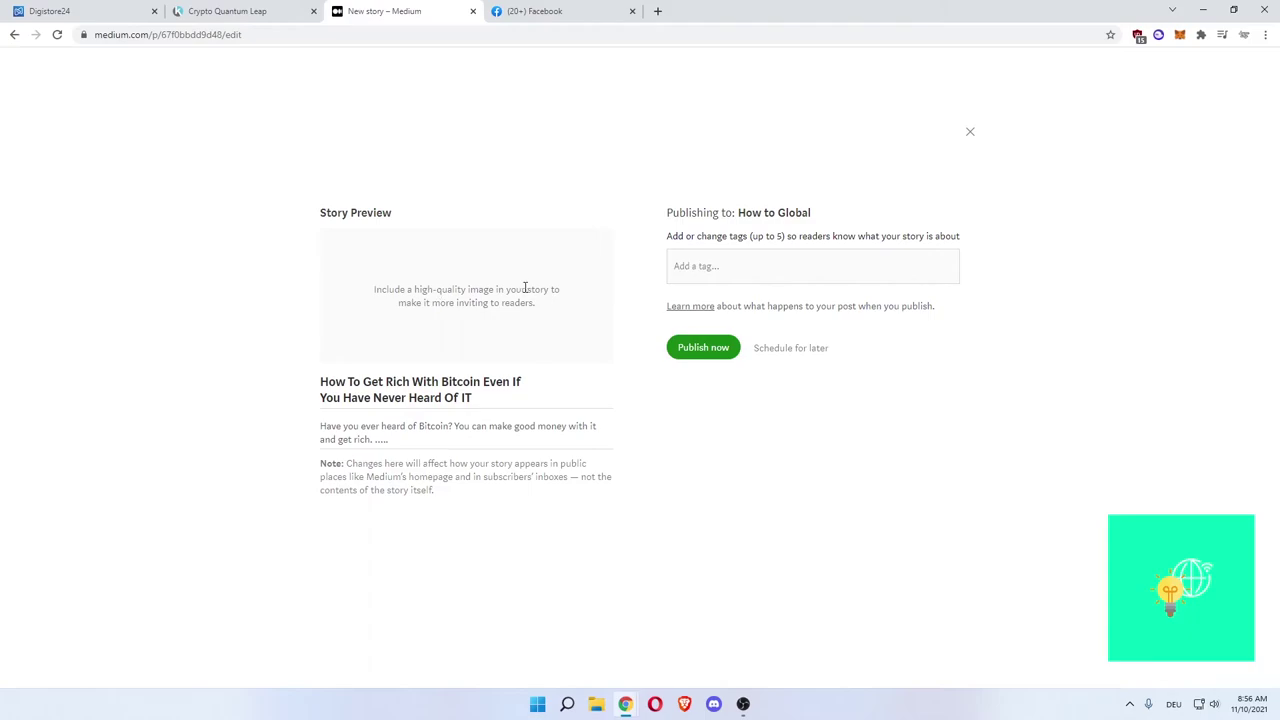
drag(430, 302, 498, 303)
click(463, 290)
text(bitcoin)
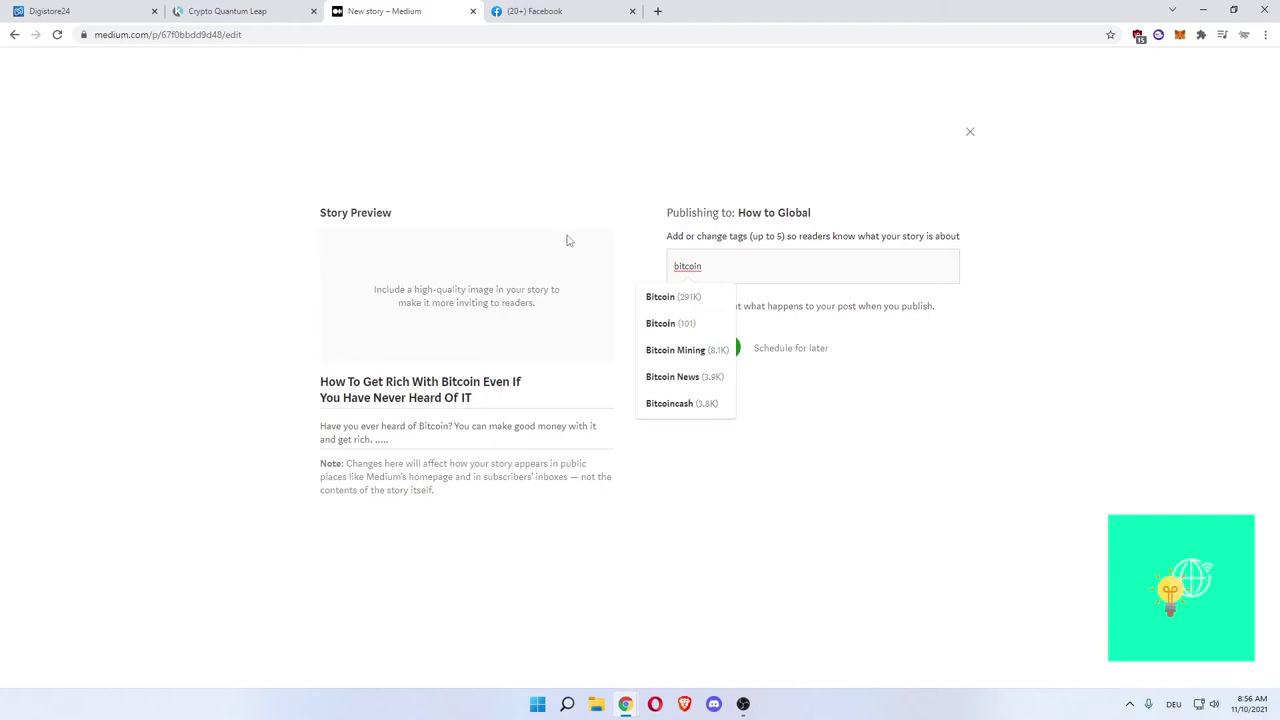
click(671, 304)
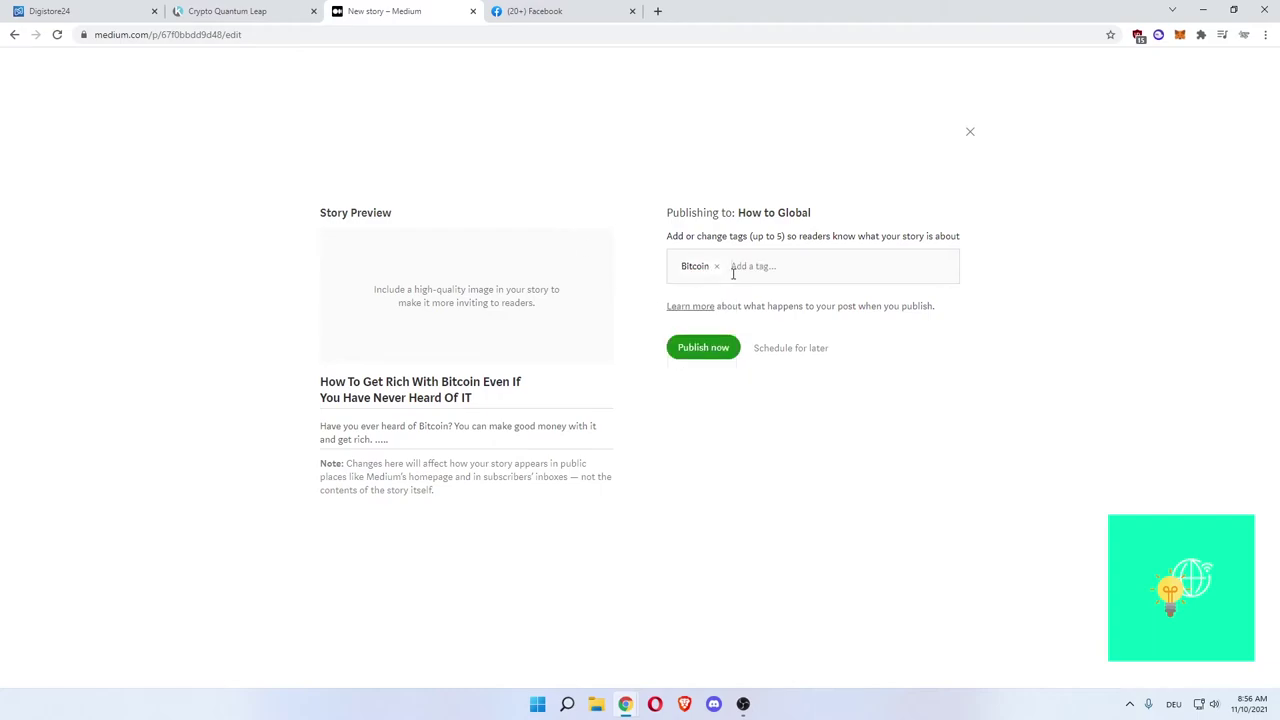
text(c)
text(y)
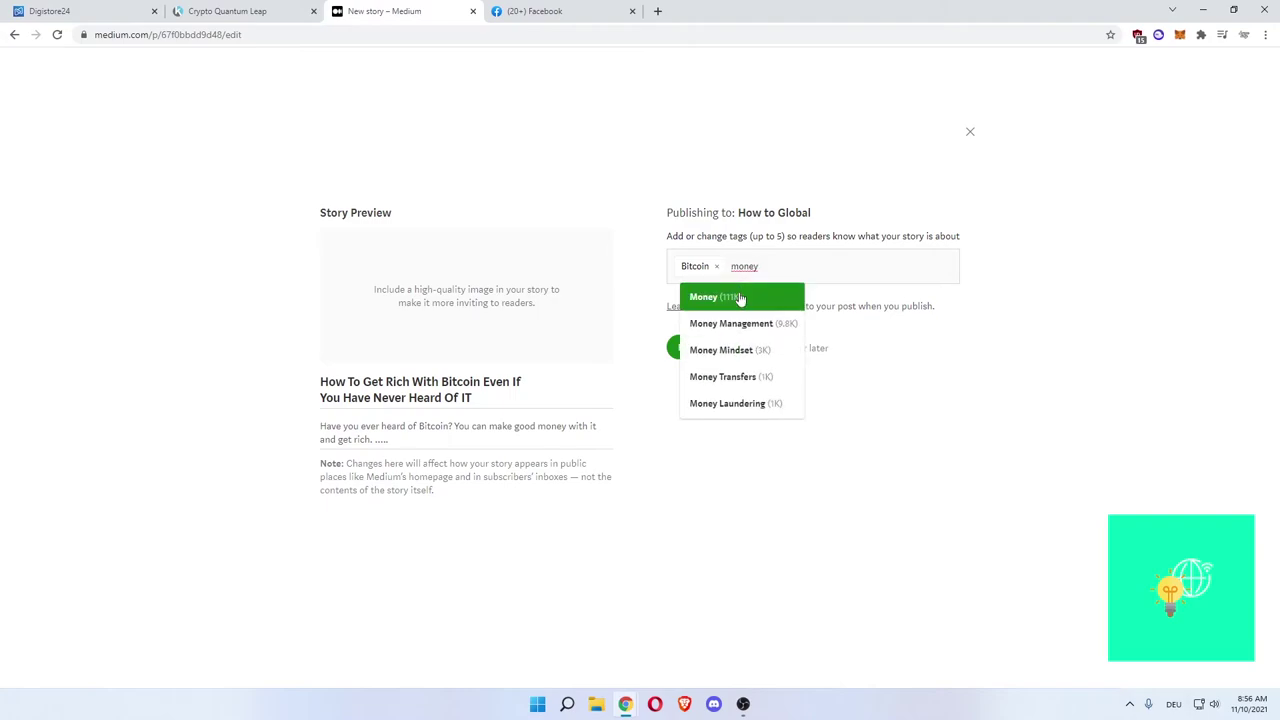
click(741, 296)
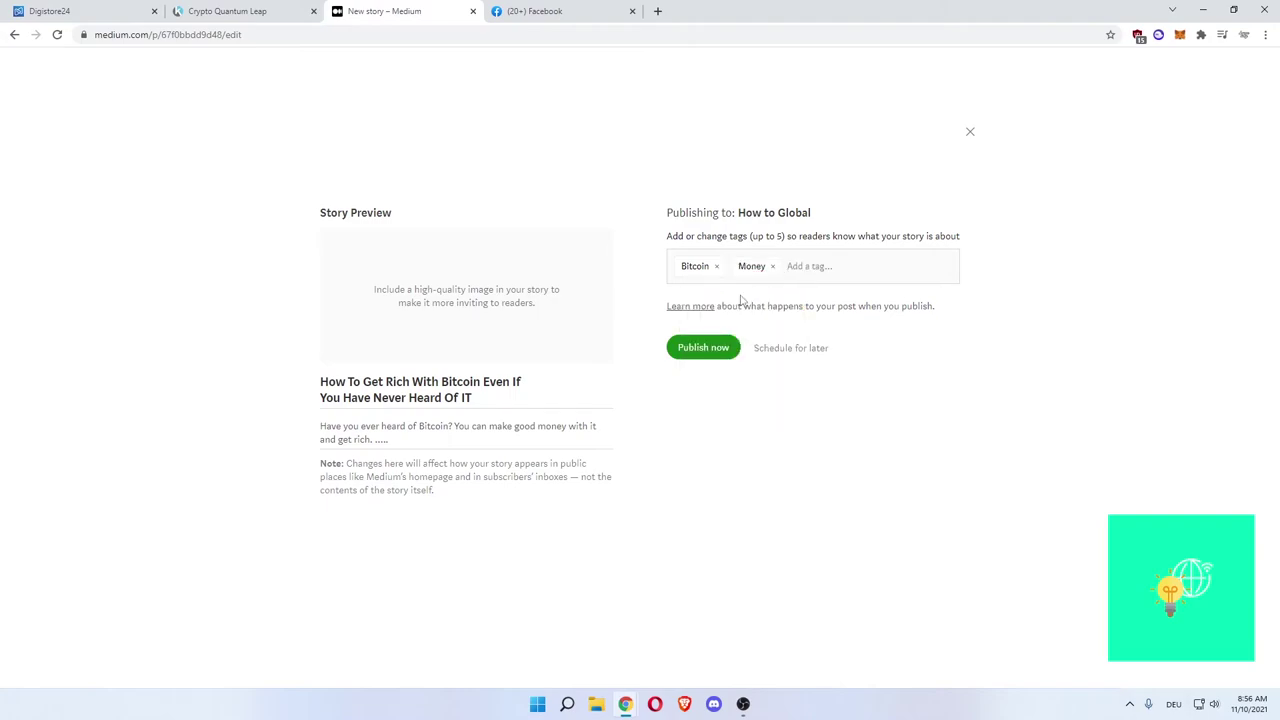
text(make)
text(ney)
click(745, 298)
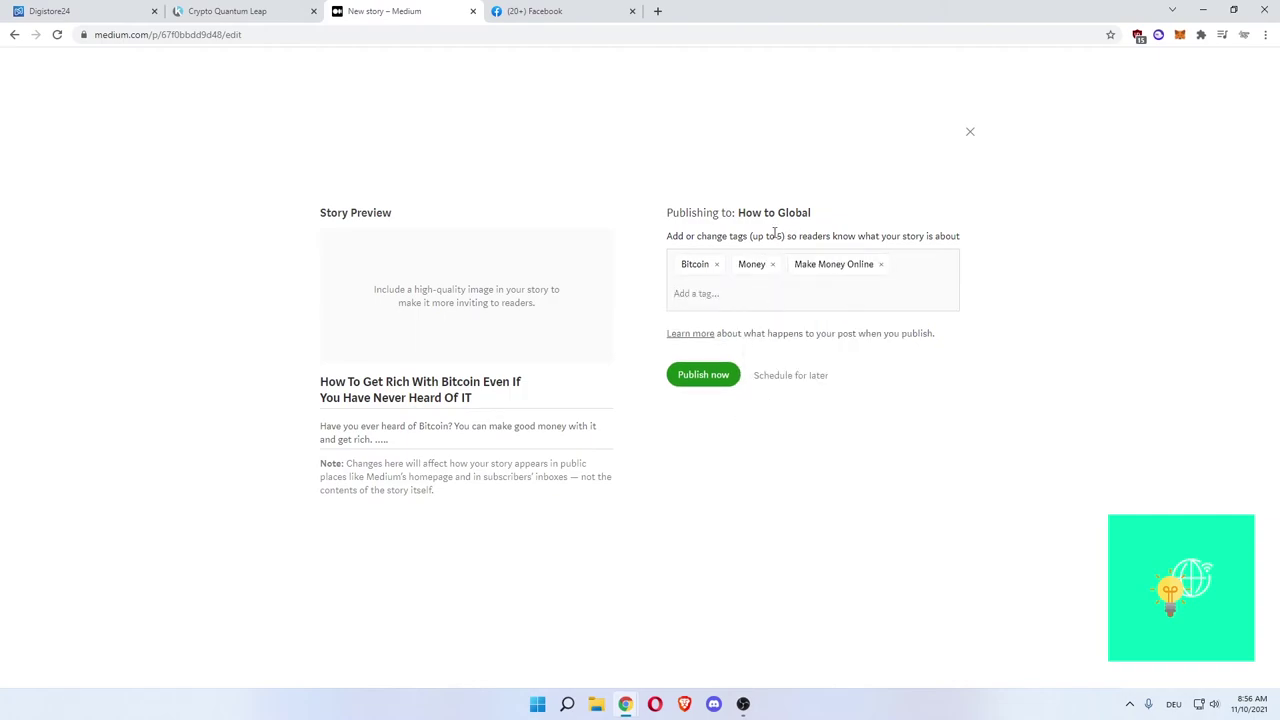
Add the Crypto and Cryptocurrency tags and publish the story now
drag(748, 236, 778, 236)
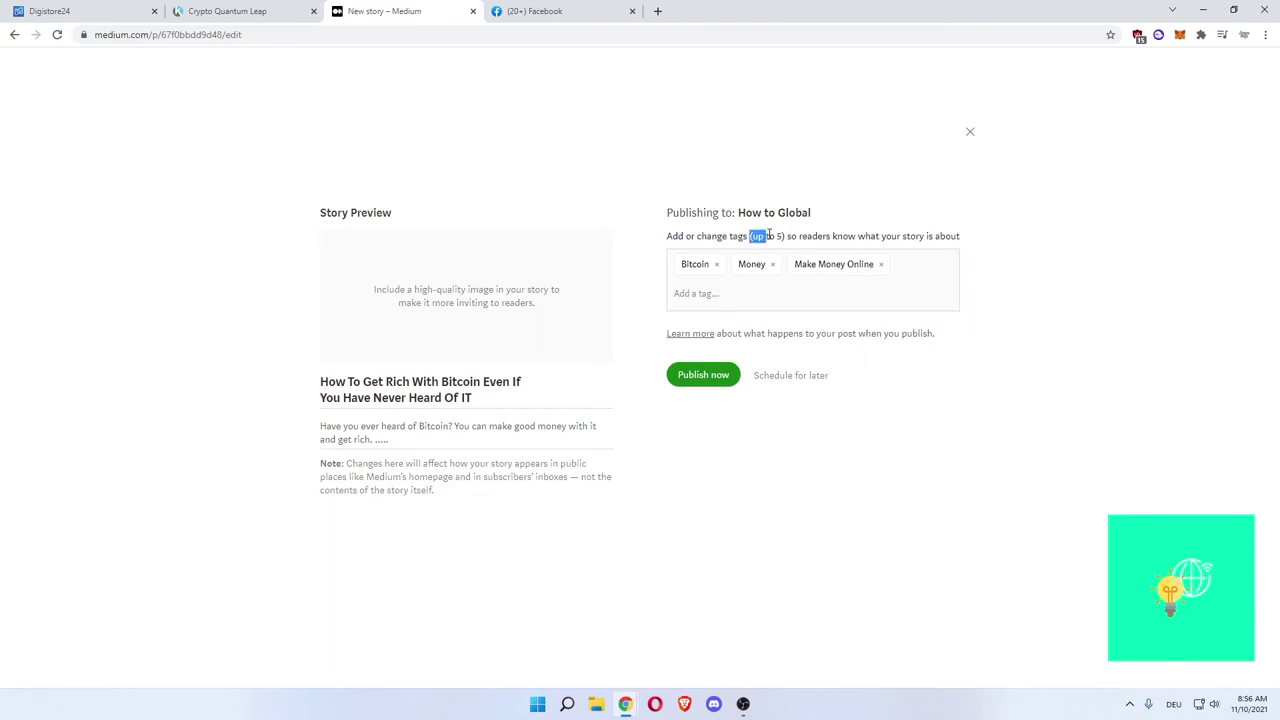
click(740, 293)
text(c)
text(to)
click(716, 323)
text(ct)
click(695, 350)
click(680, 380)
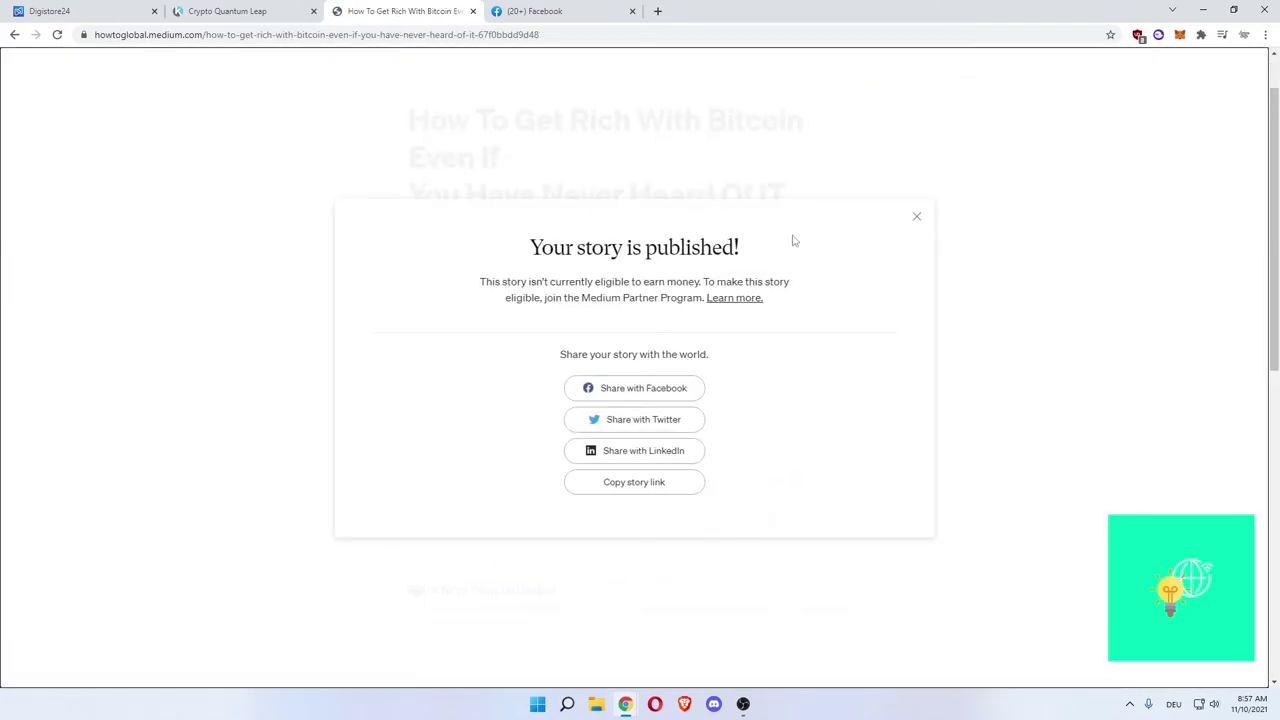
Dismiss the story-published notice and view the live article
drag(534, 240, 724, 247)
click(866, 253)
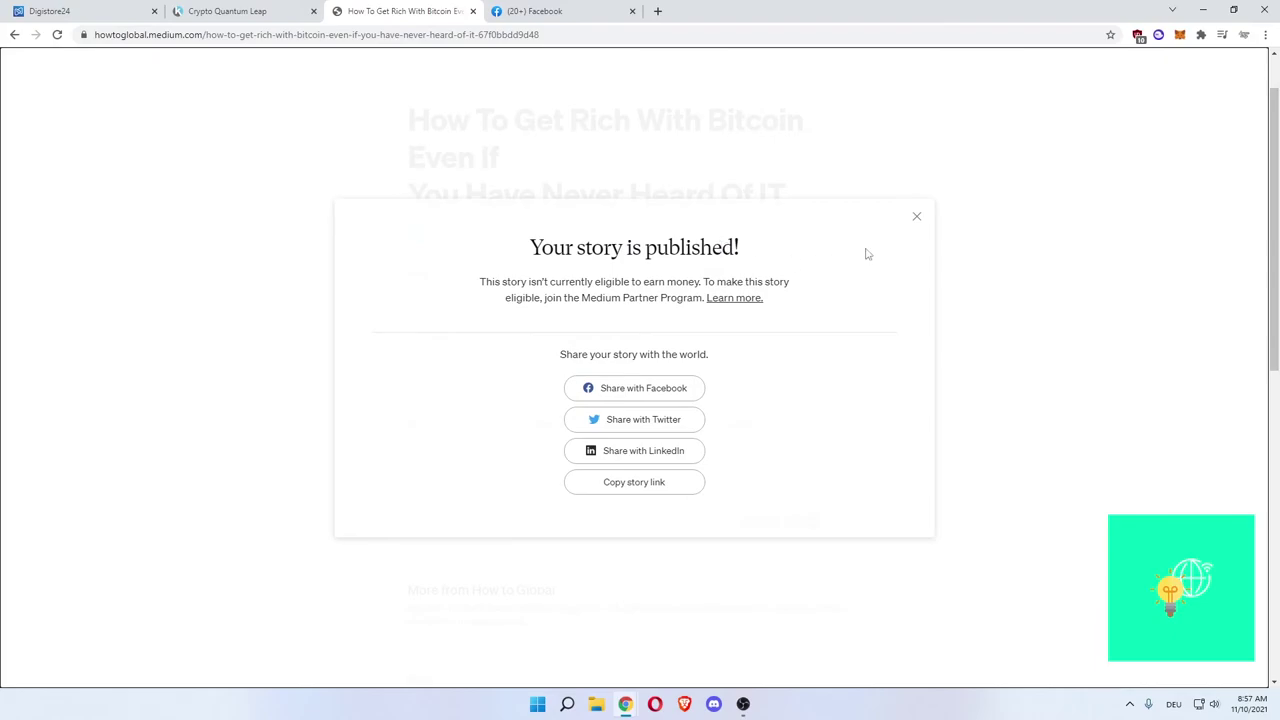
click(916, 216)
mouse_move(410, 122)
mouse_down()
mouse_move(796, 172)
mouse_move(790, 198)
mouse_move(446, 120)
mouse_up()
click(407, 120)
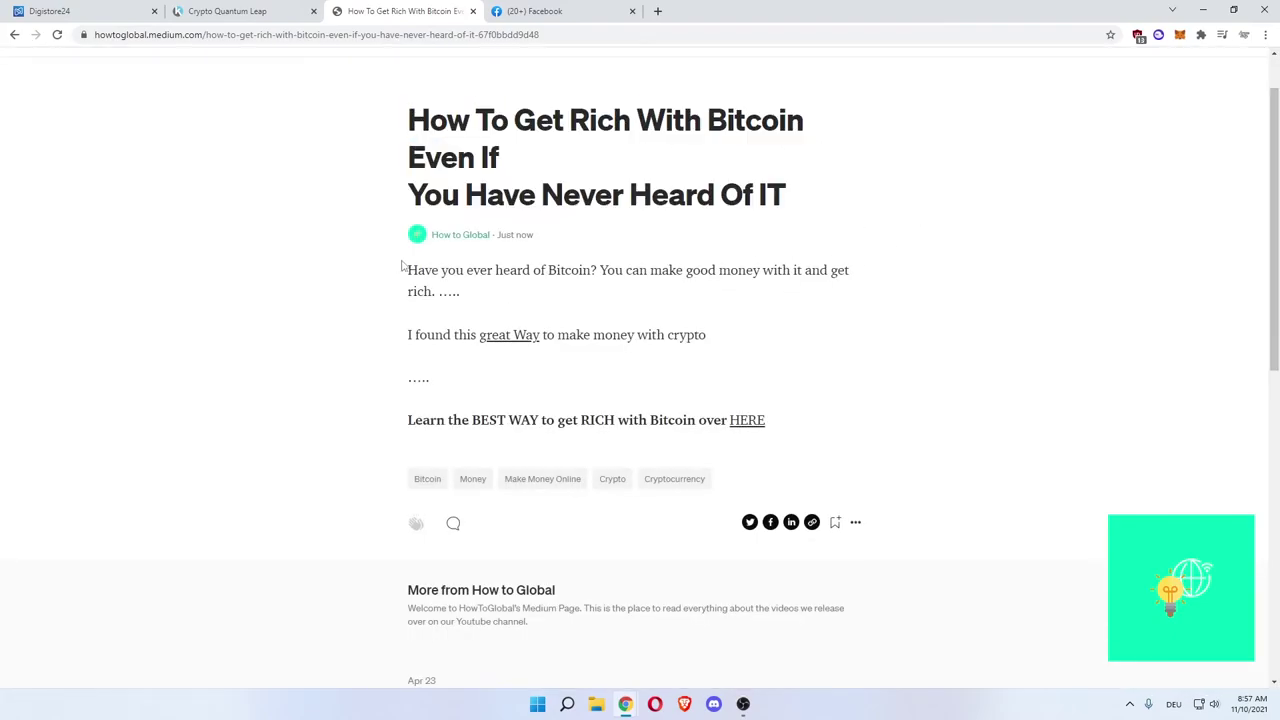
drag(441, 270, 734, 366)
click(734, 366)
Confirm the HERE link opens the Crypto Quantum Leap sales page, then return to the article
click(507, 342)
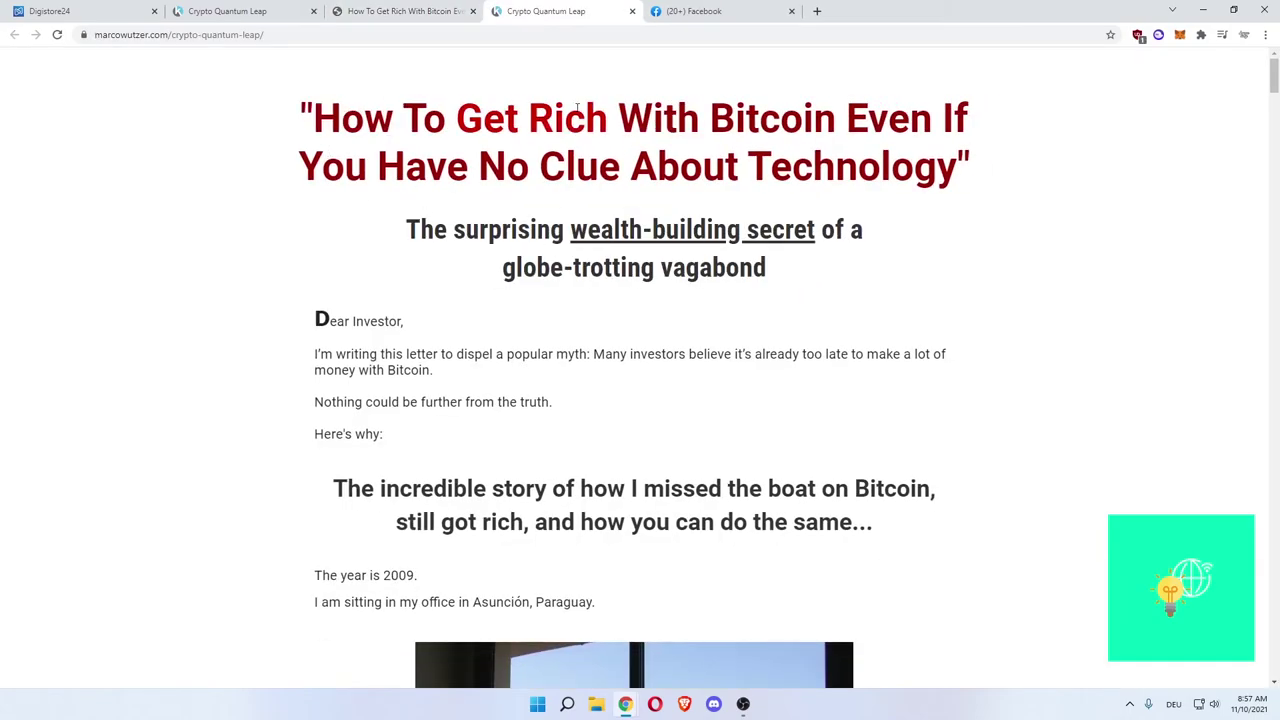
click(631, 11)
scroll(385, 195, down, 1)
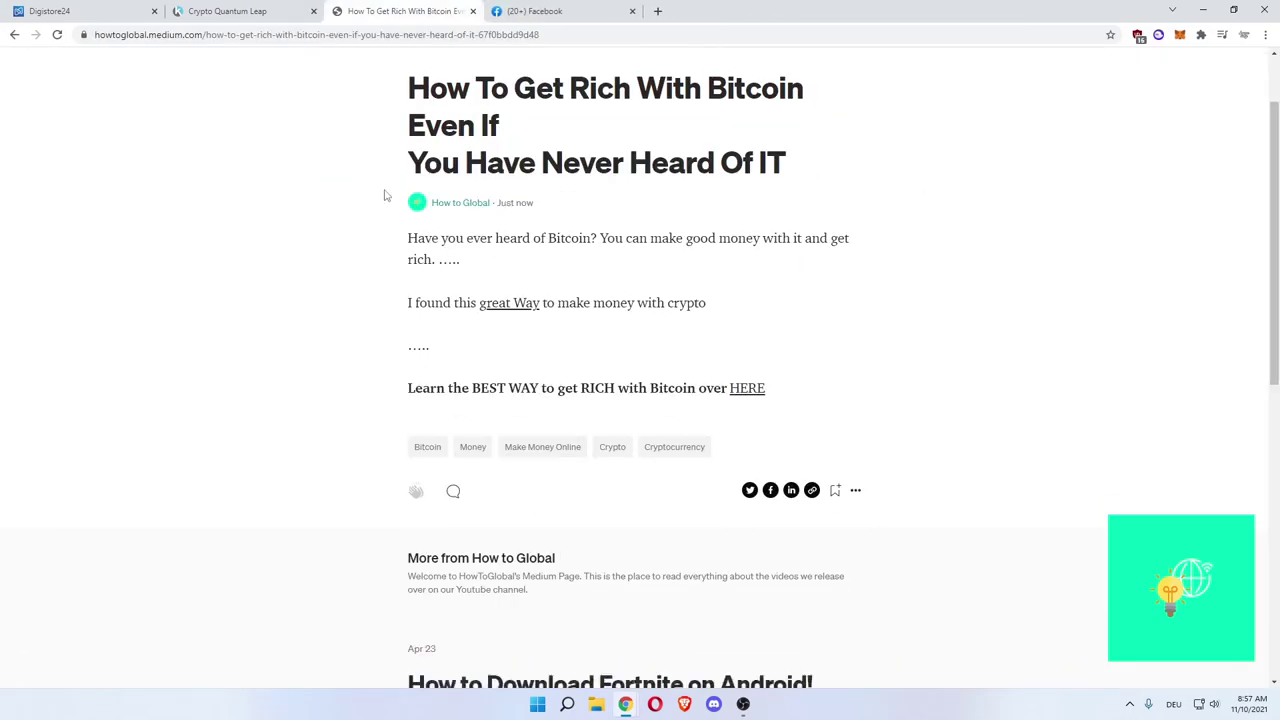
scroll(385, 195, up, 2)
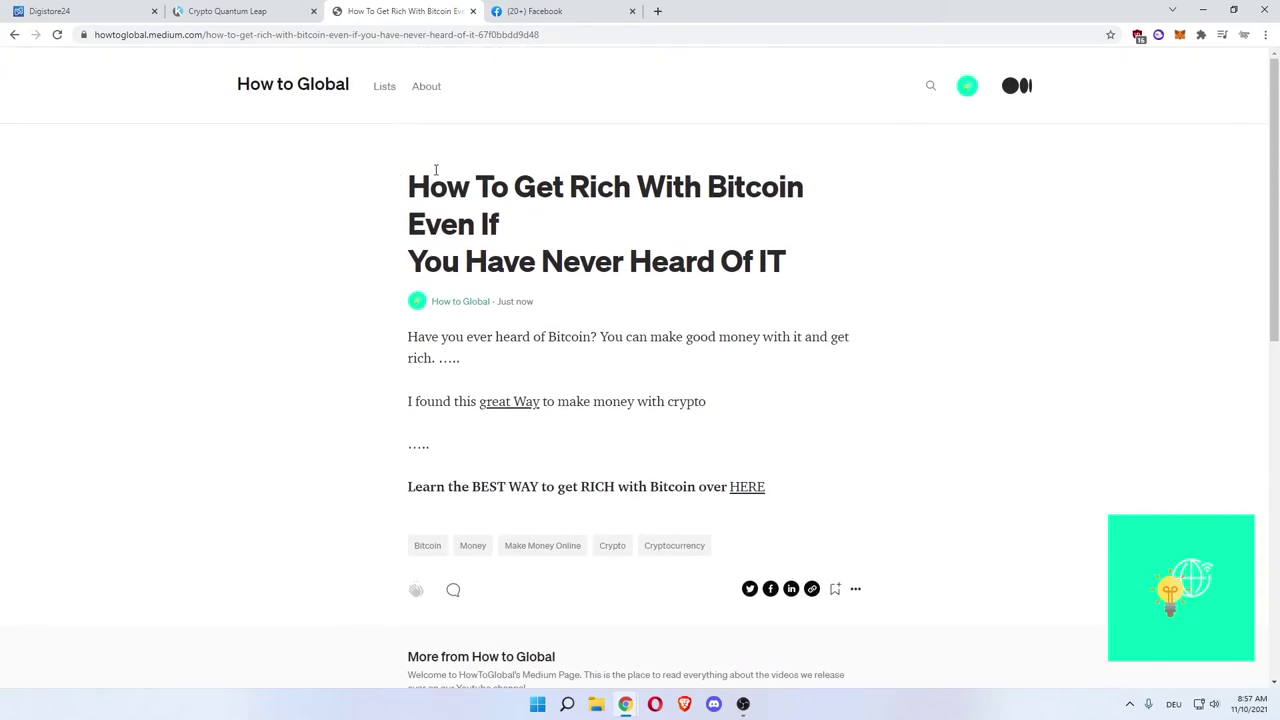
drag(420, 178, 614, 234)
click(737, 247)
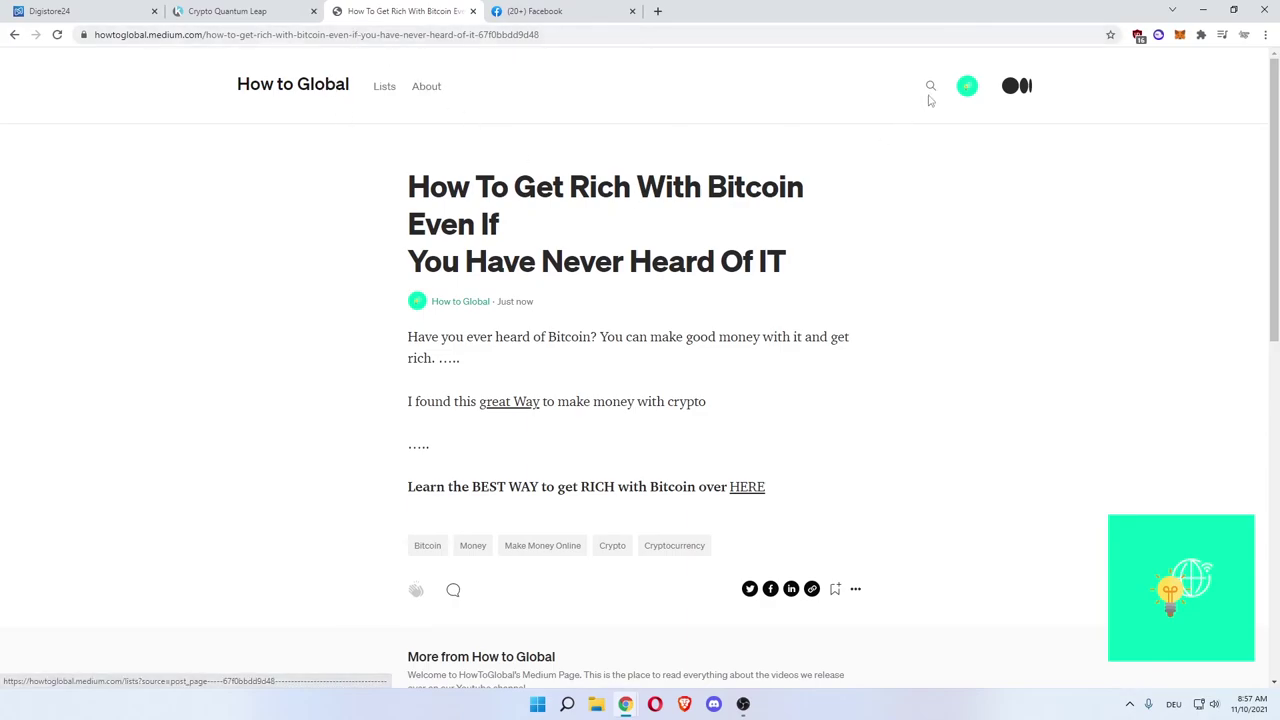
click(966, 88)
Open the Bitcoin story from Published stories and select its web address in the address bar
click(917, 219)
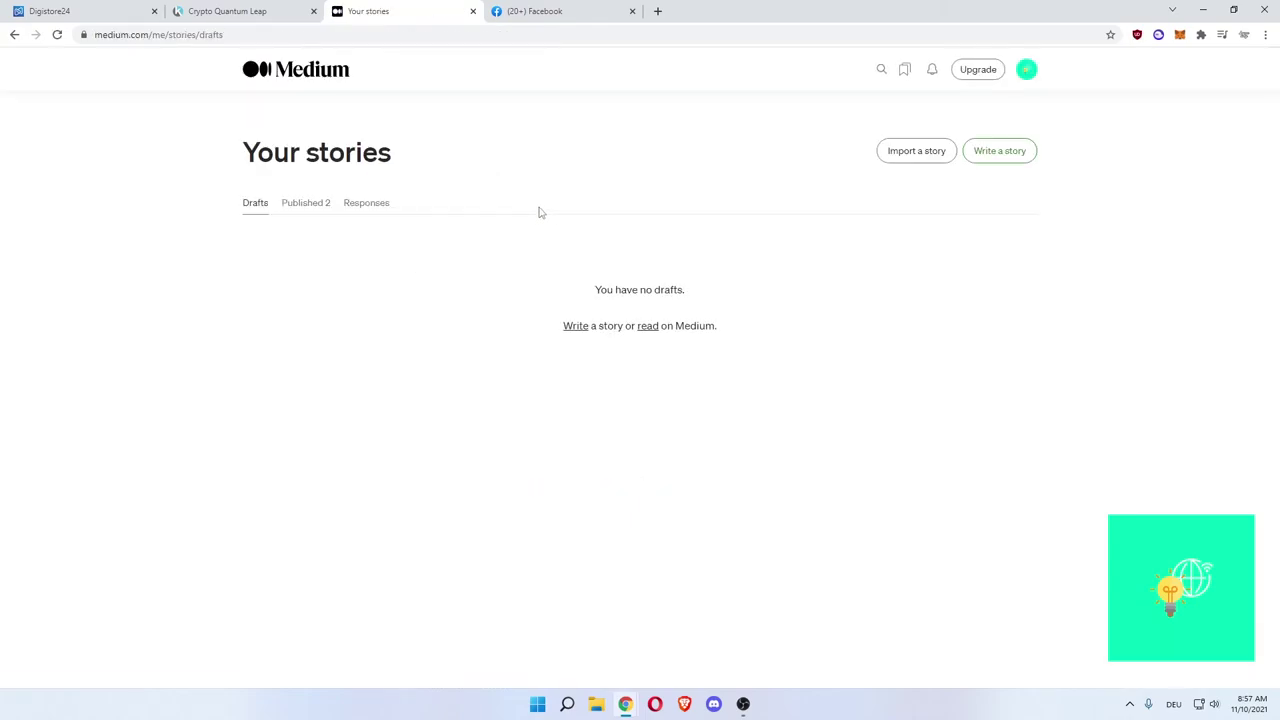
click(300, 205)
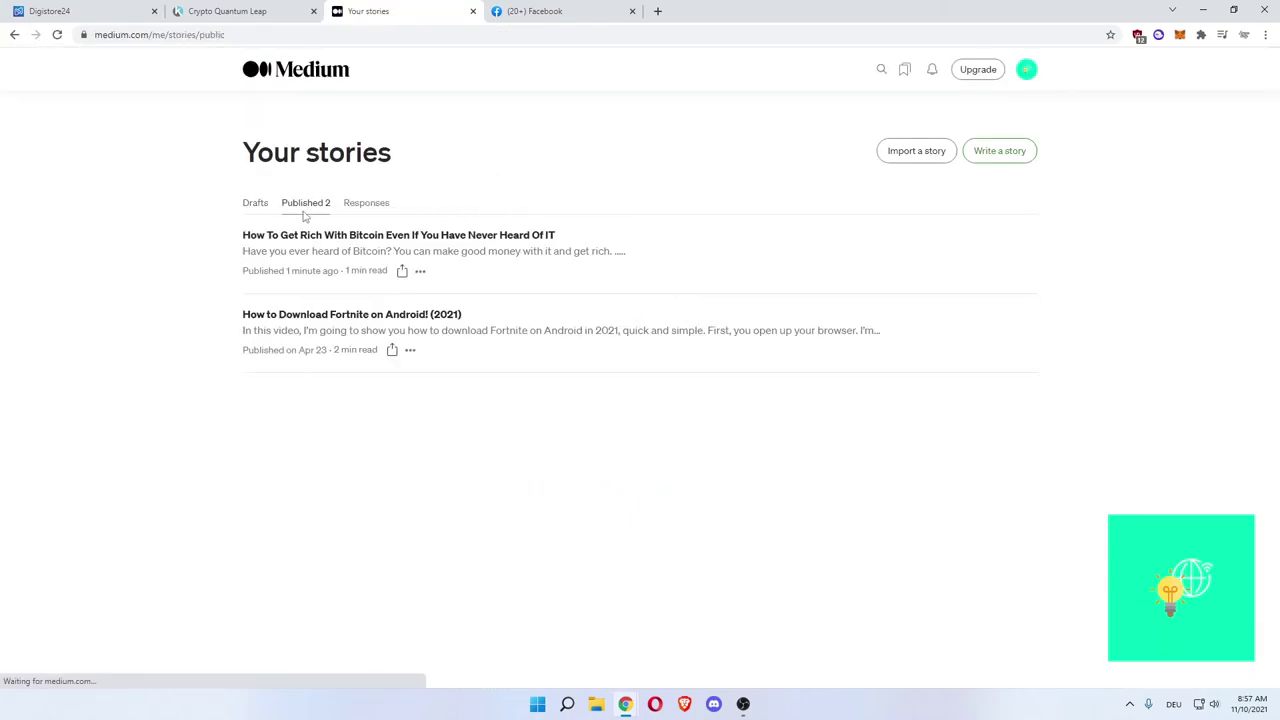
click(421, 273)
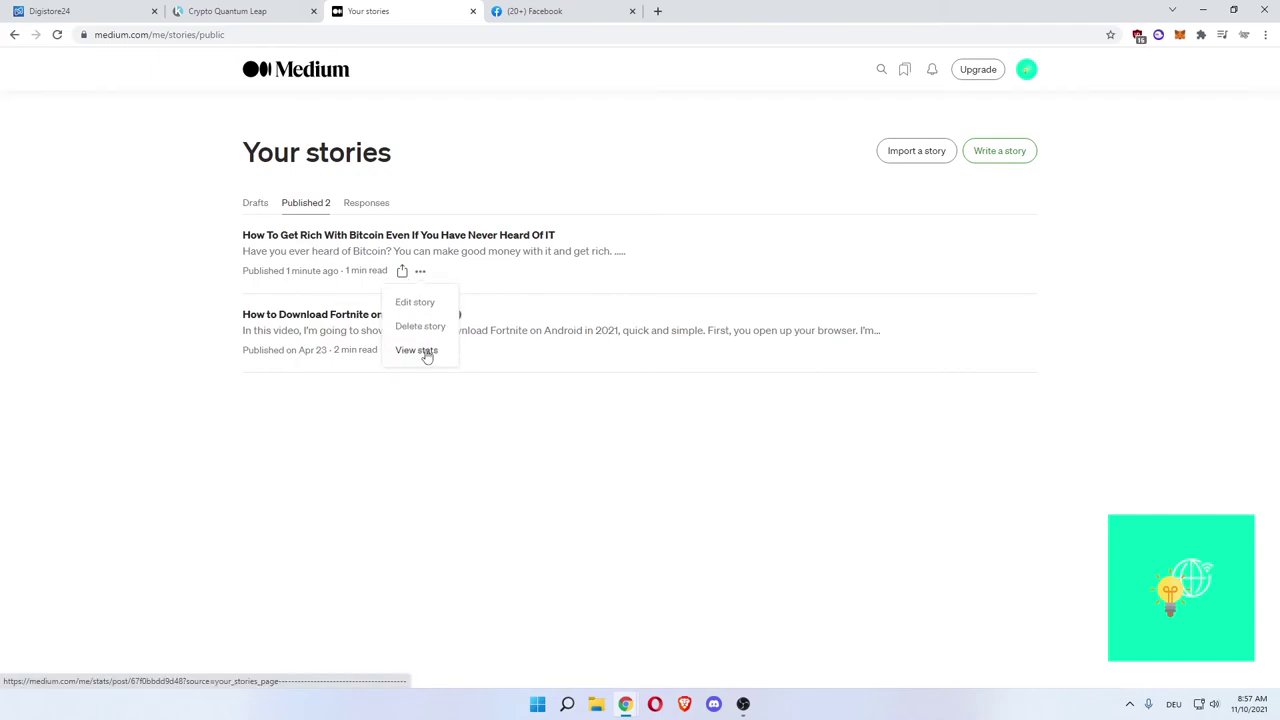
click(352, 258)
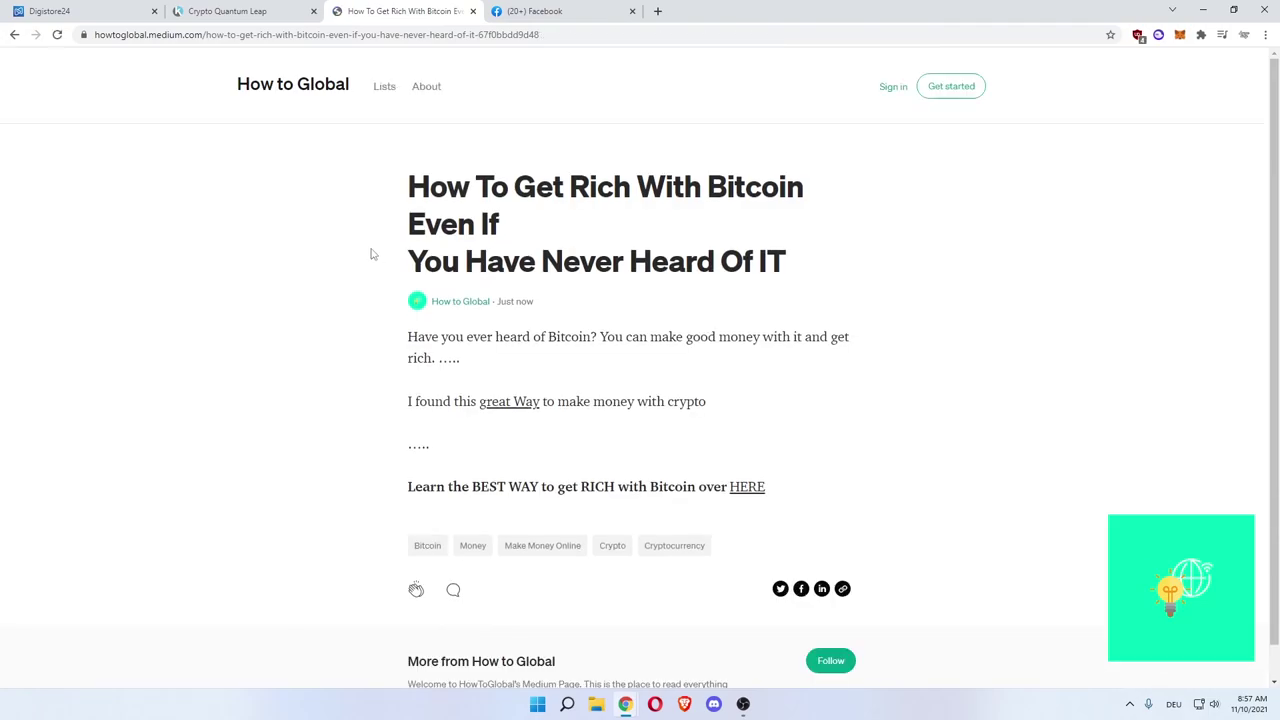
click(271, 35)
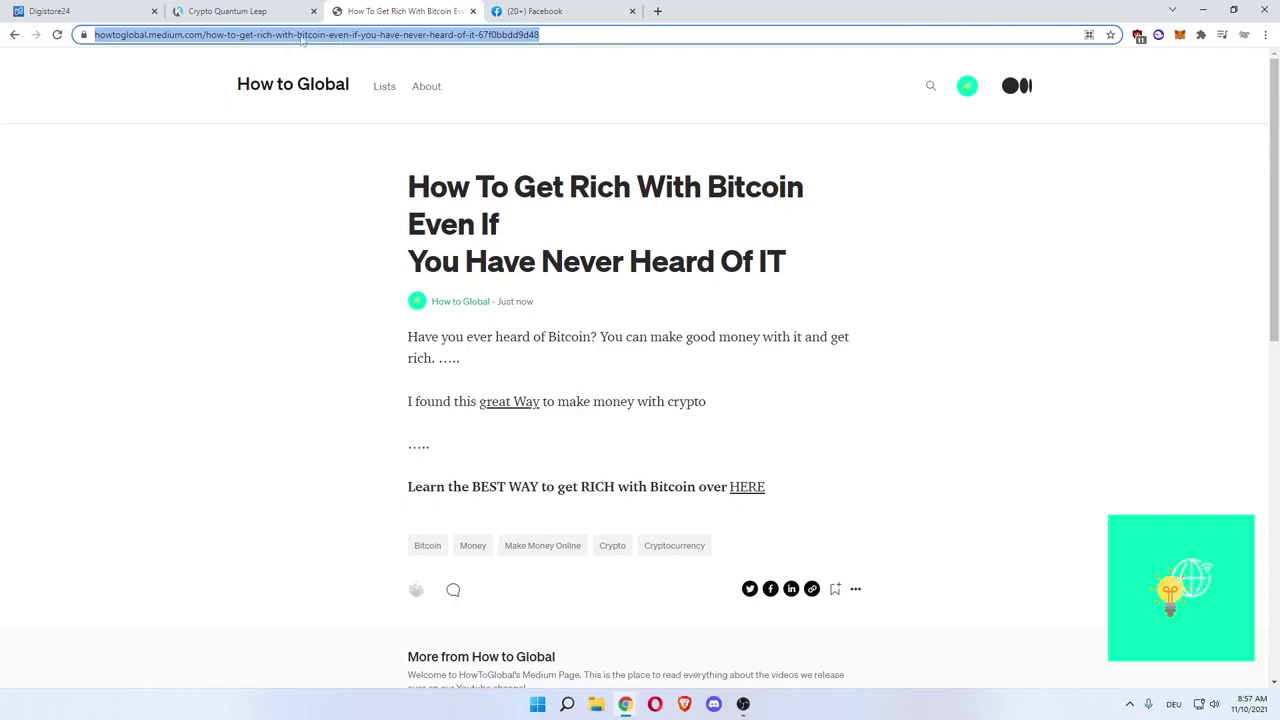
Search Facebook for 'bitcoin' and filter the results to Groups
click(525, 12)
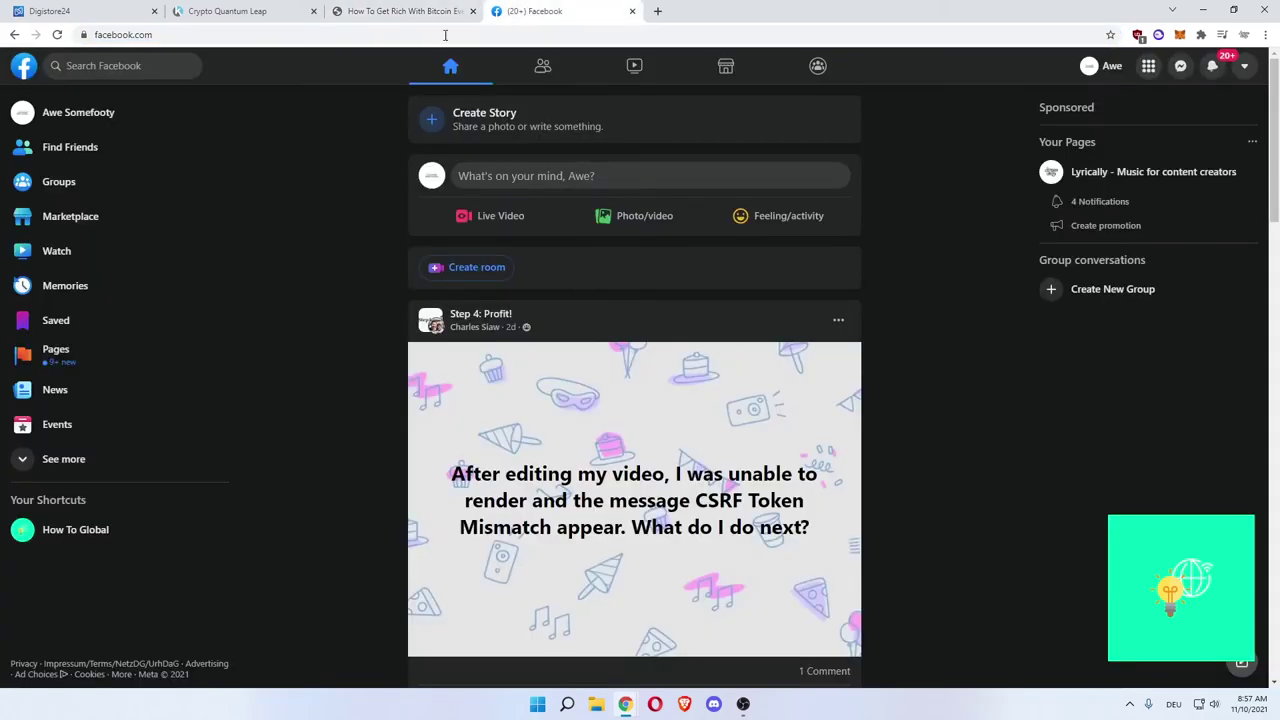
click(165, 68)
text(bitcoin)
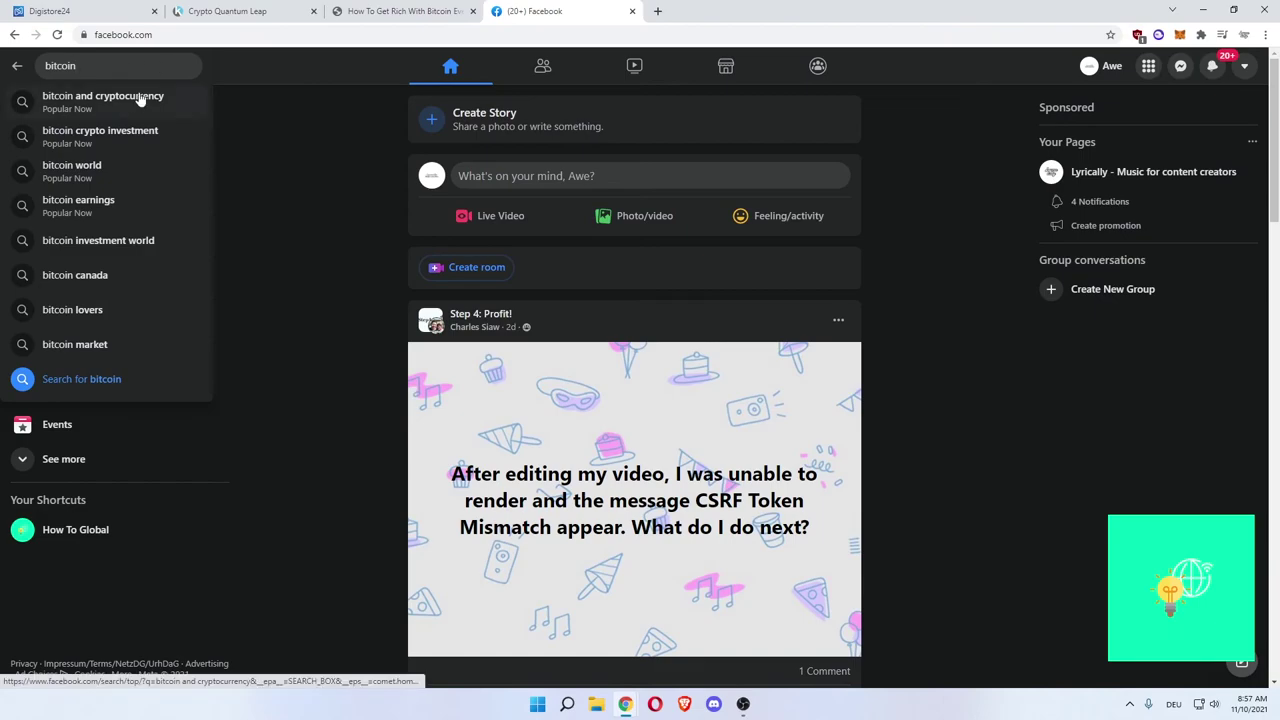
key(Return)
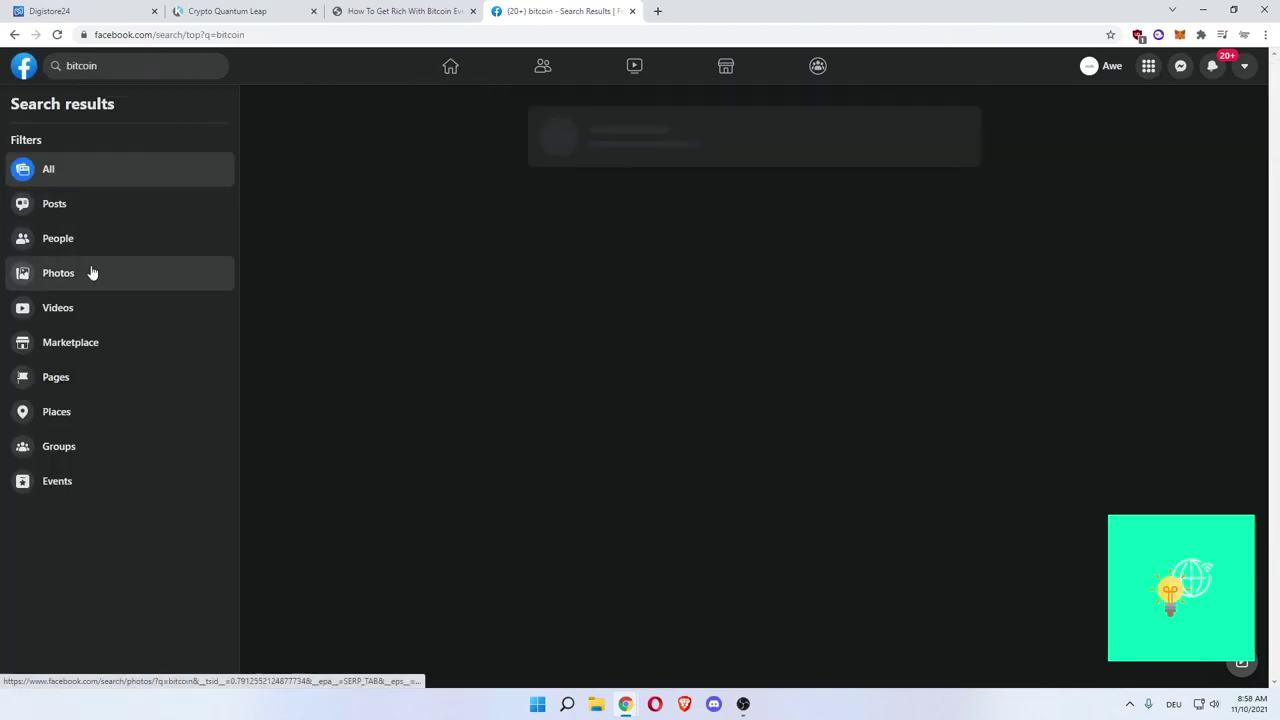
click(77, 446)
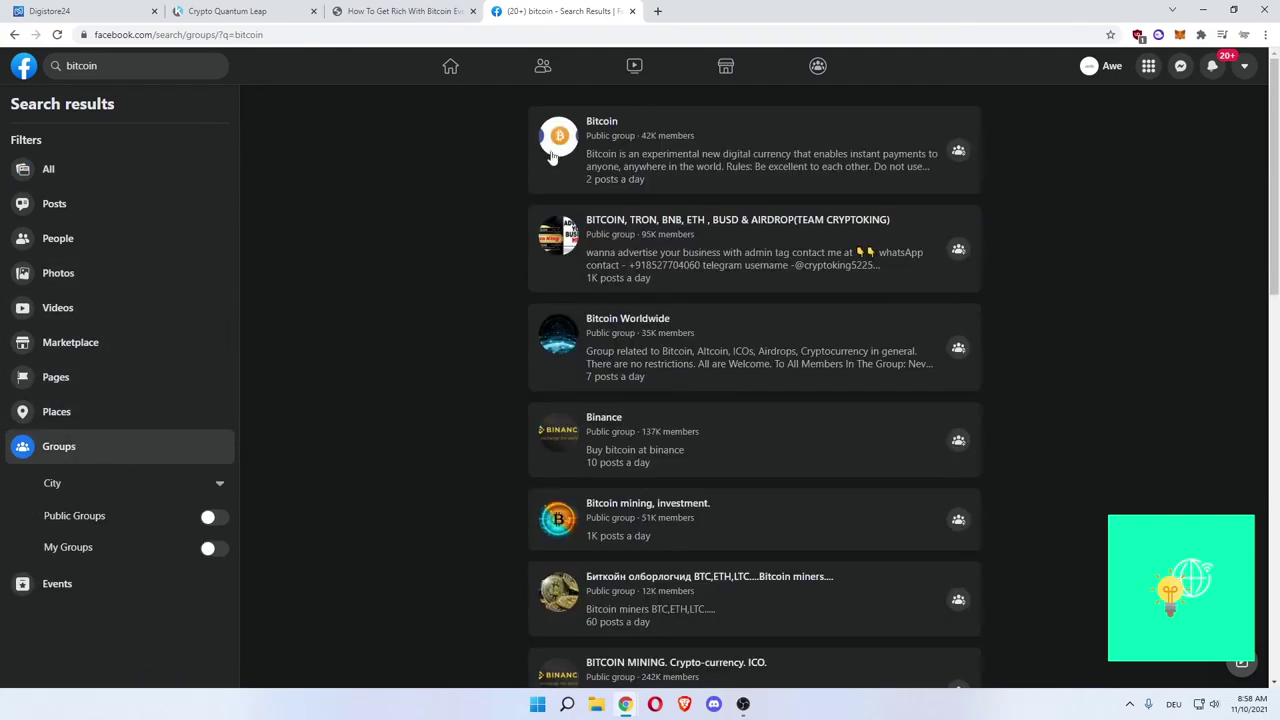
Open the Bitcoin, Bitcoin Worldwide and Binance groups in new tabs and switch to the Bitcoin group
middle_click(591, 122)
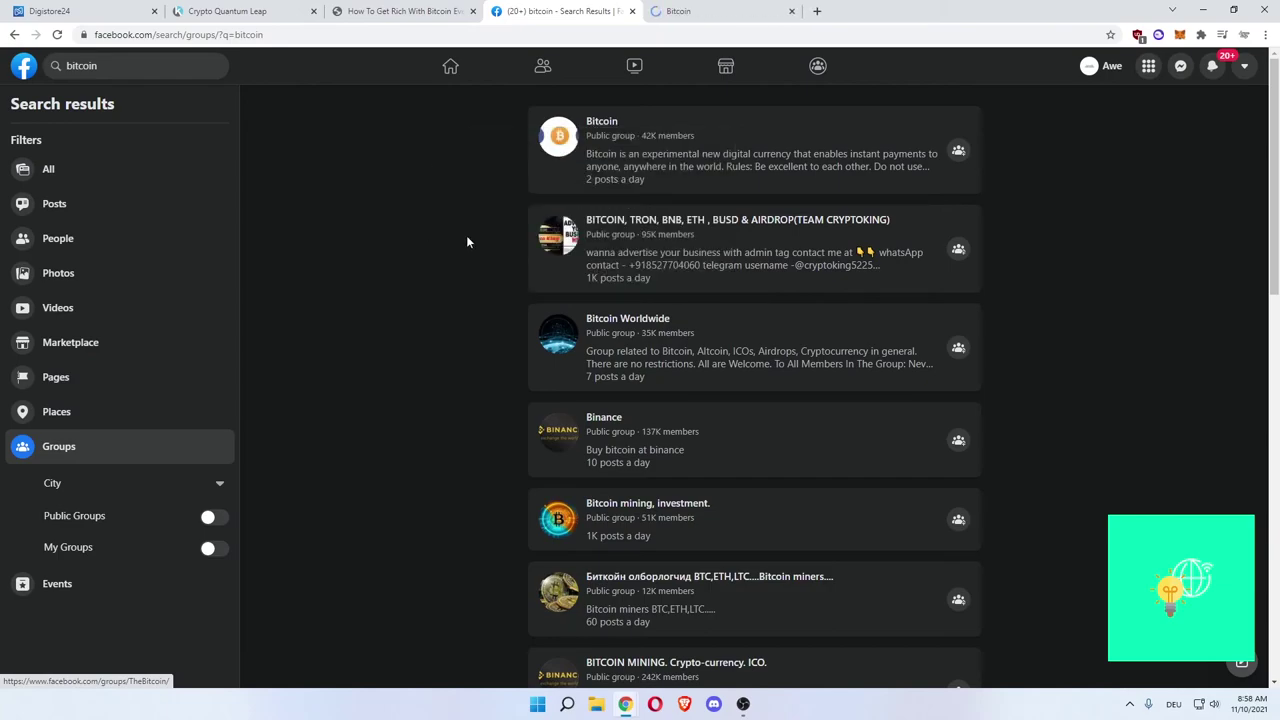
middle_click(640, 220)
middle_click(627, 318)
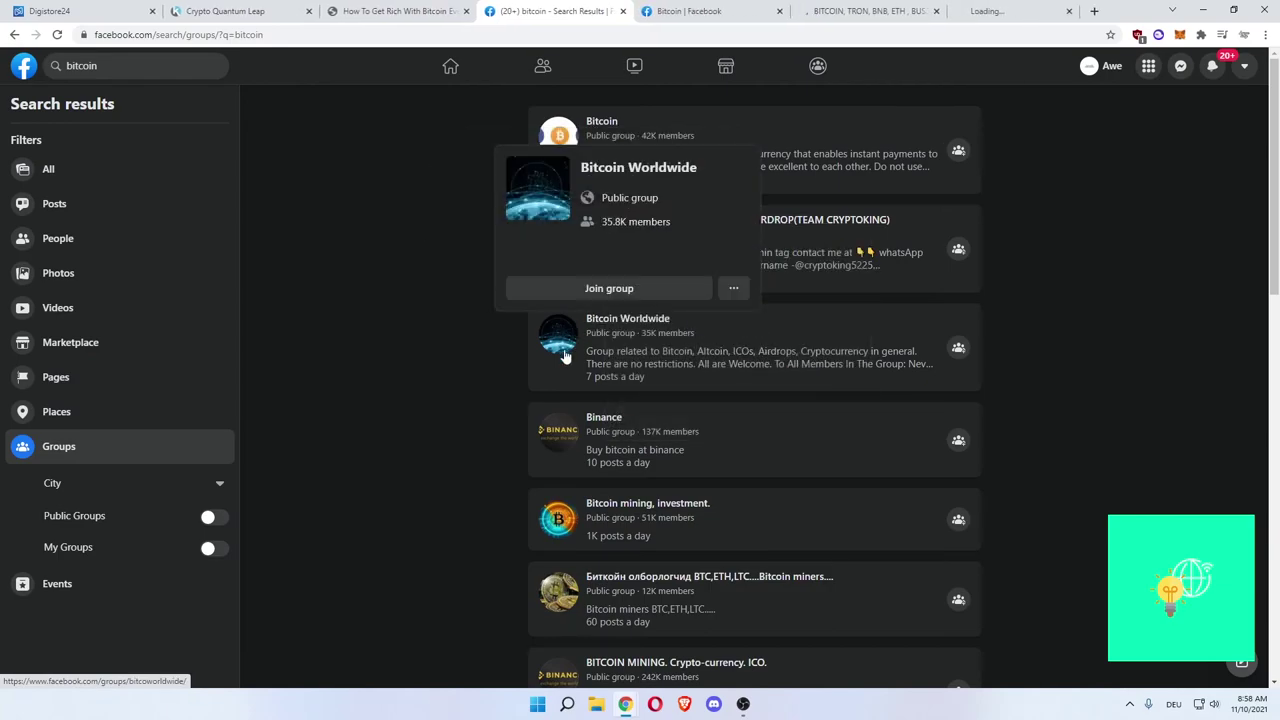
middle_click(603, 417)
click(597, 14)
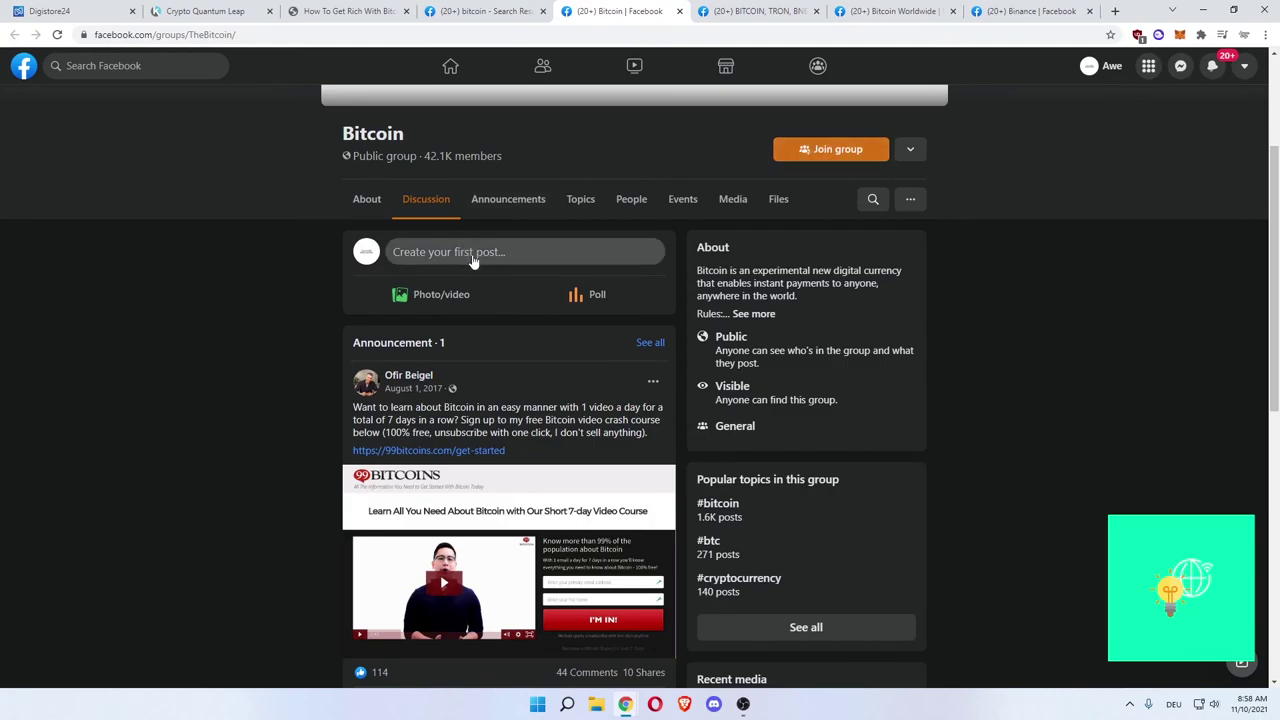
Draft a group post 'hey guys i found this great article about bitcoin give it a look.' with the Medium link
click(474, 259)
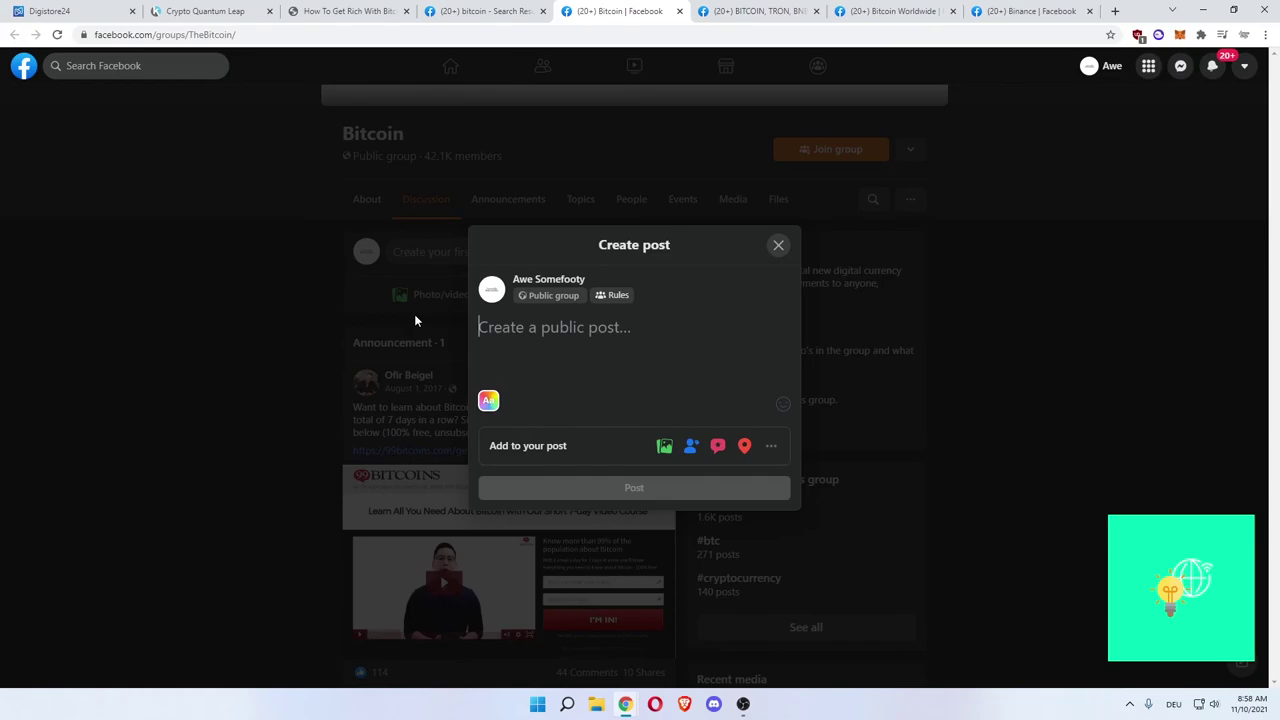
text(hey)
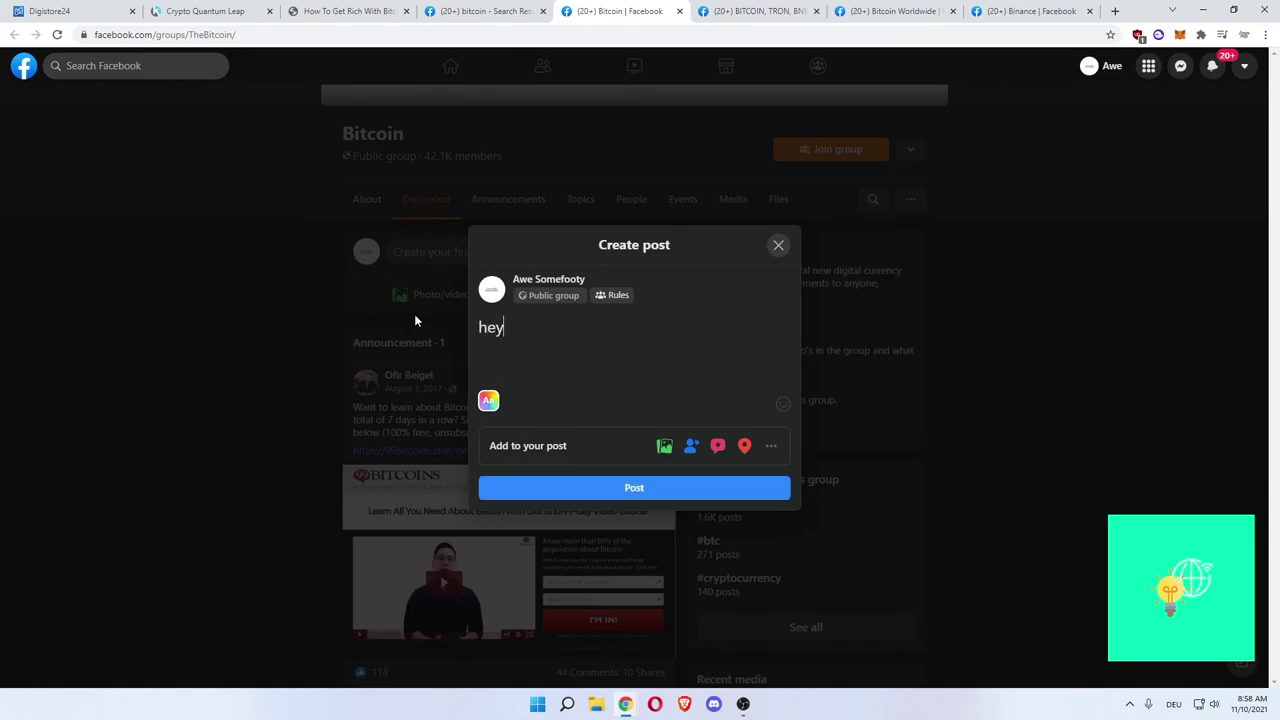
text( guys i)
text( found this great article about bitcoin give it a look.)
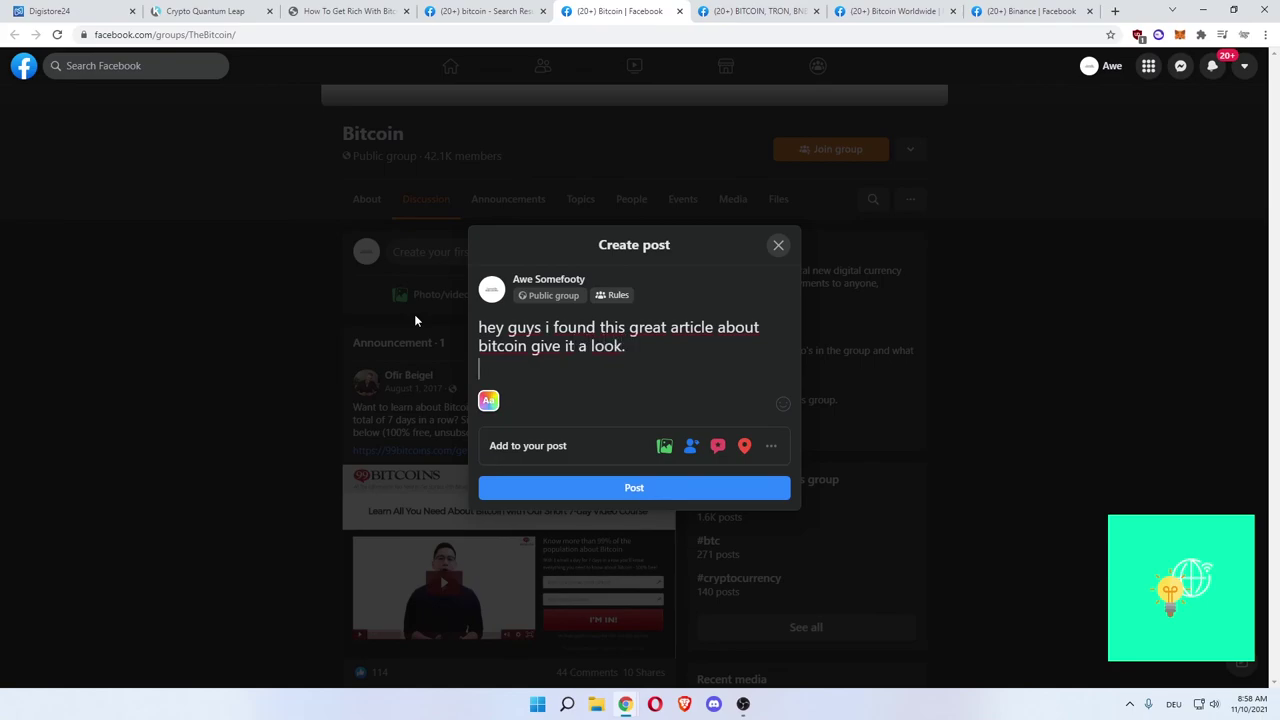
text(https://howtoglobal.medium.com/how-to-get-rich-with-bitcoin-even-if-you-have-never-heard-of-it-67f0bbdd9d48)
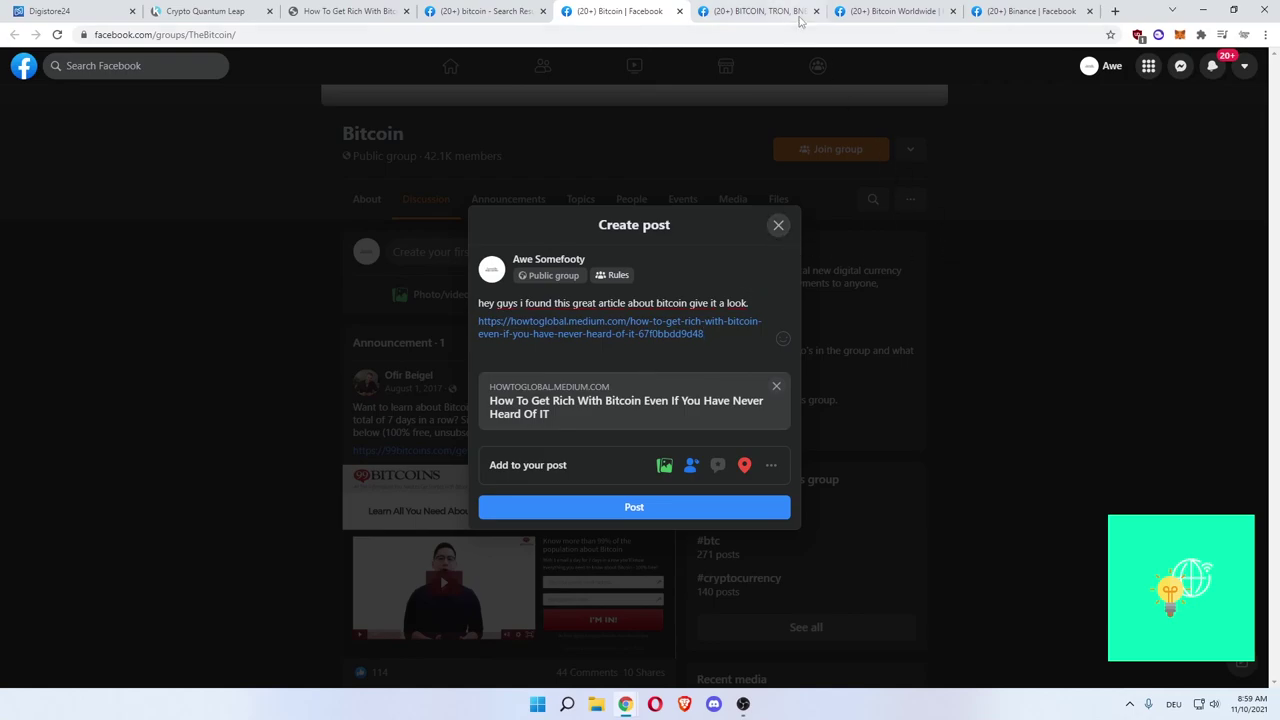
click(815, 11)
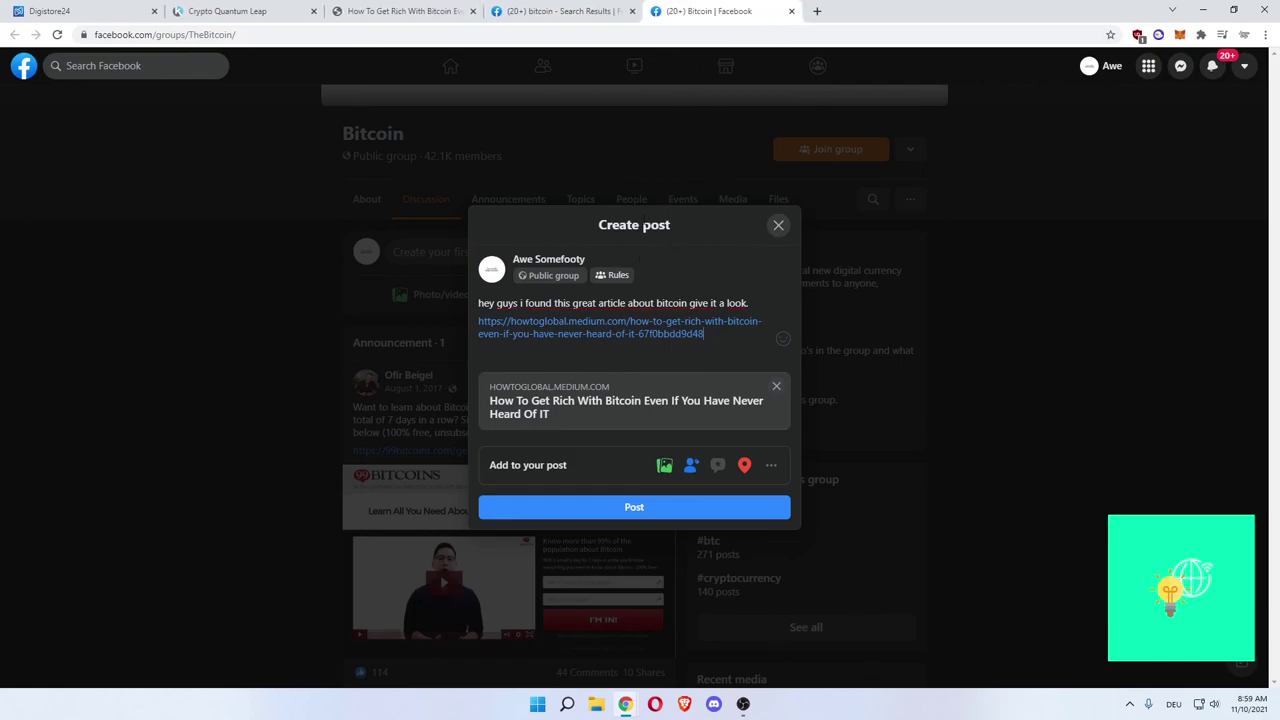
click(743, 704)
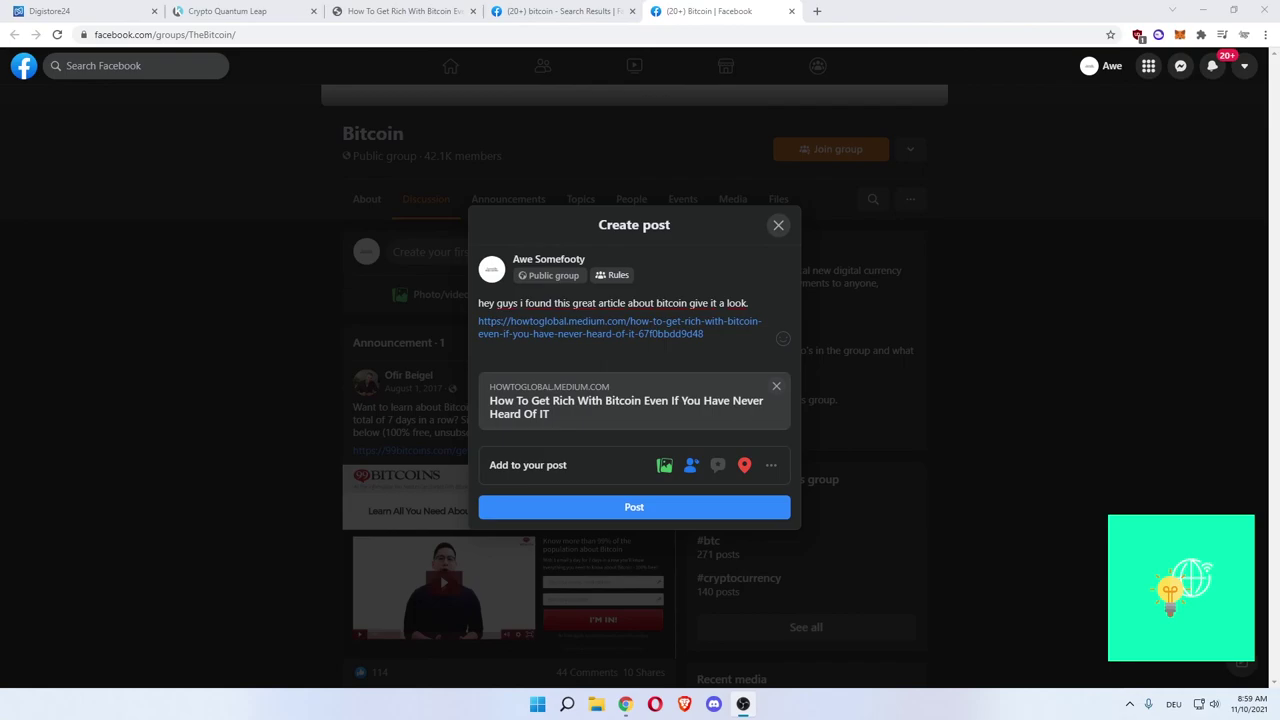